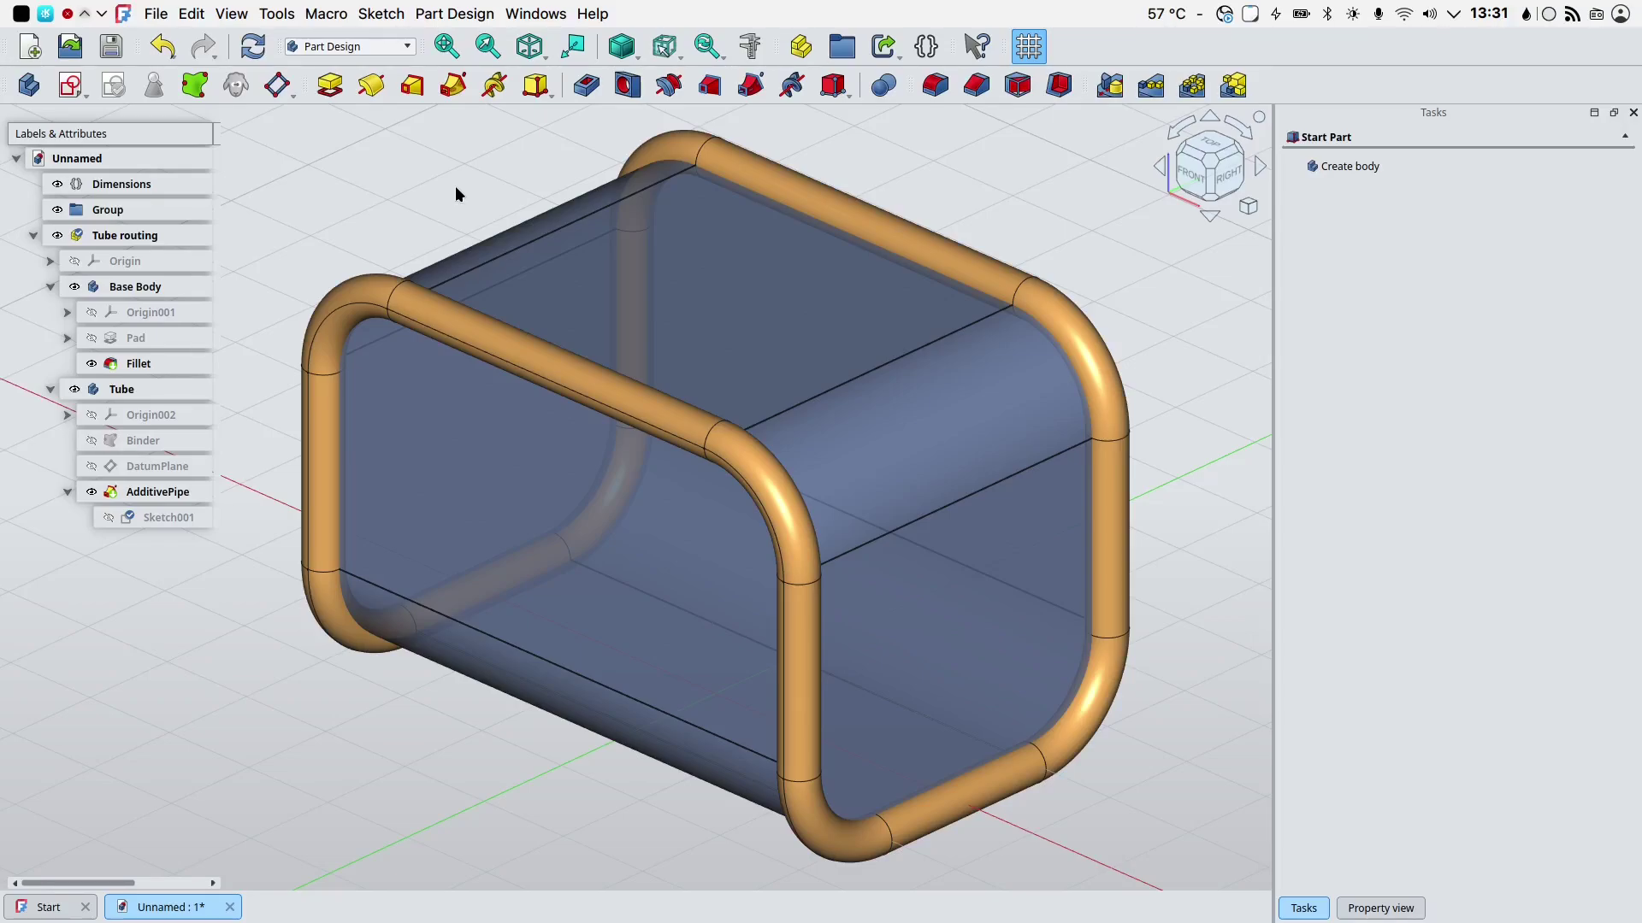
Create a new document and save it as PipeRouting.
{"action": "left_click", "coordinate": [159, 15]}
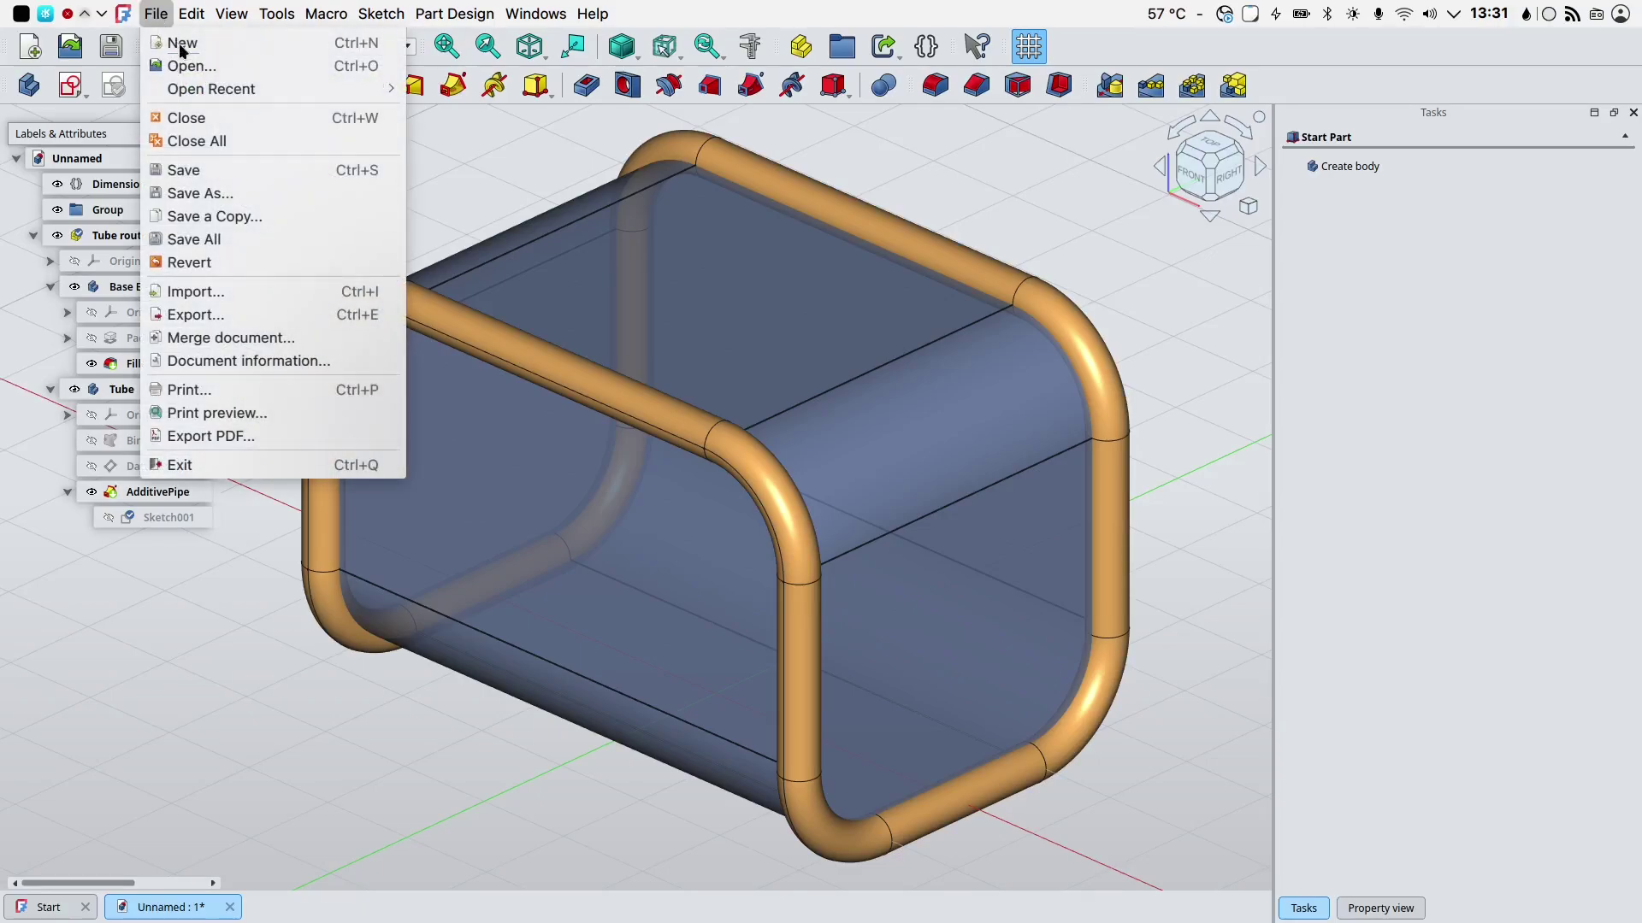
{"action": "left_click", "coordinate": [178, 44]}
{"action": "left_click", "coordinate": [90, 183]}
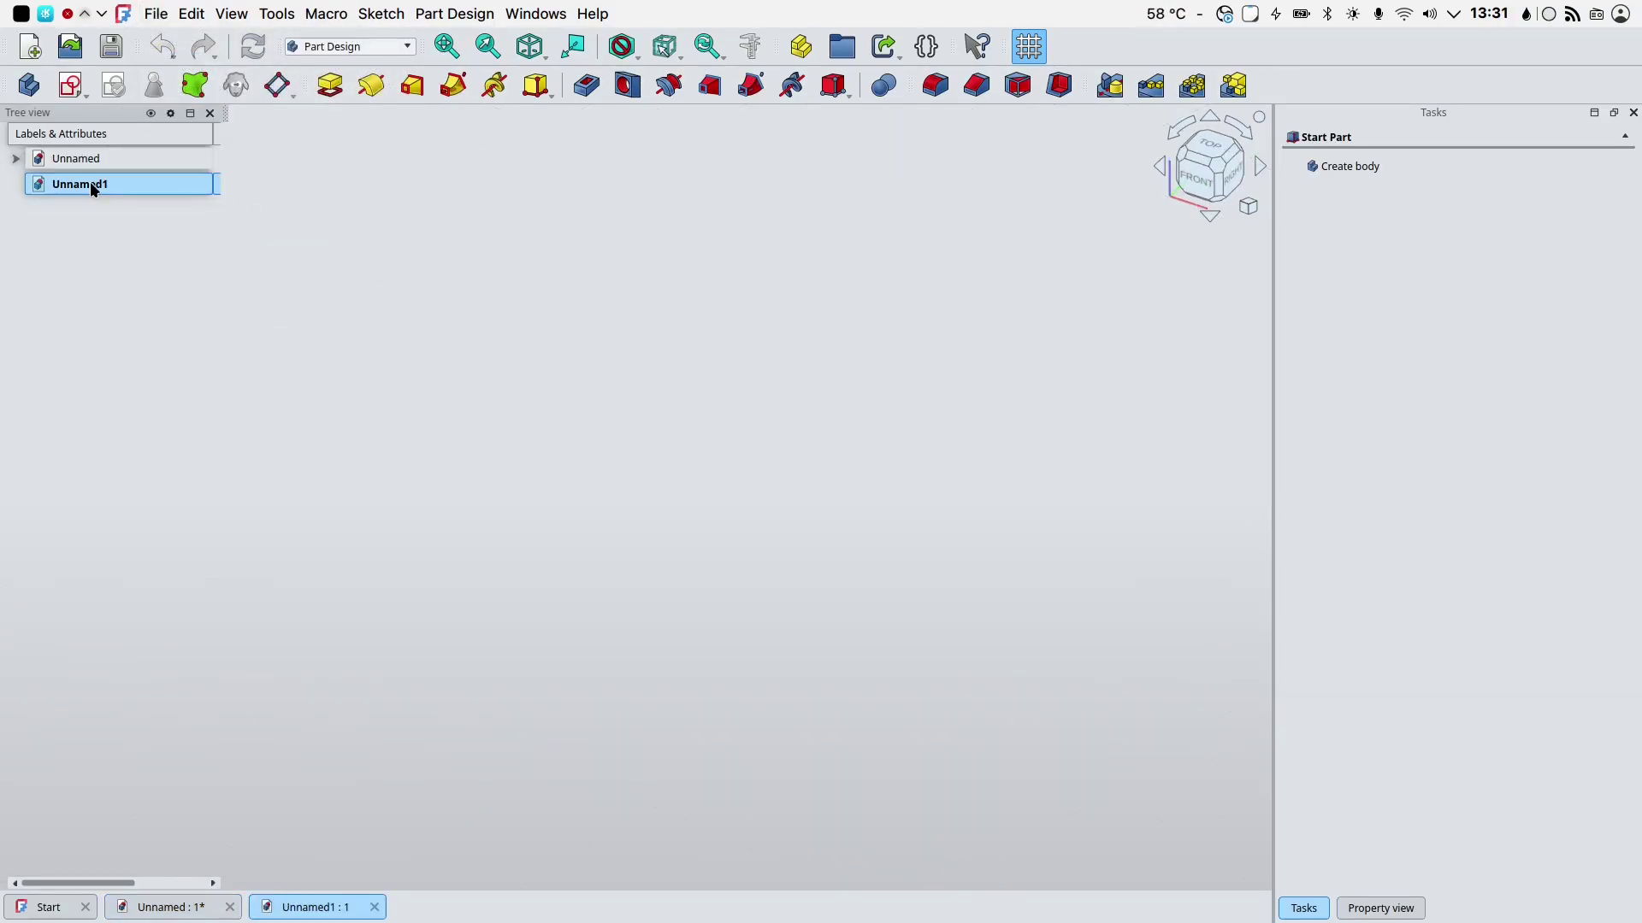
{"action": "key", "text": "ctrl+s"}
{"action": "left_click", "coordinate": [678, 571]}
{"action": "key", "text": "BackSpace"}
{"action": "key", "text": "ctrl+BackSpace"}
{"action": "type", "text": "PipeRouting.FCStd"}
{"action": "left_click", "coordinate": [1019, 573]}
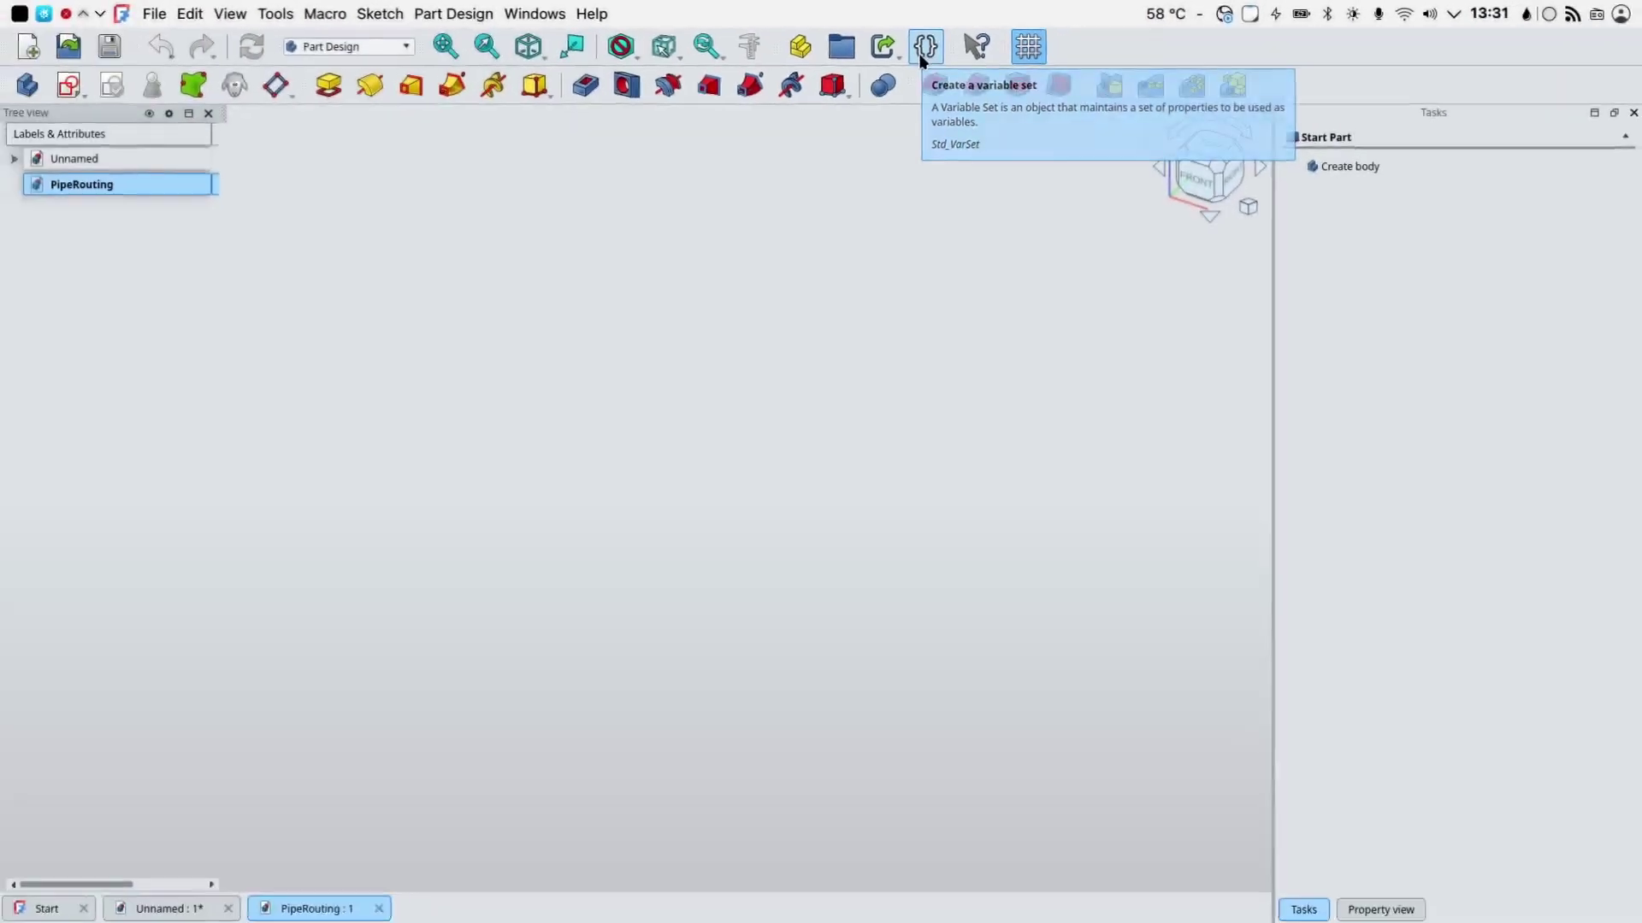
Add an empty variable set, VarSet, to the document without any properties.
{"action": "left_click", "coordinate": [784, 75]}
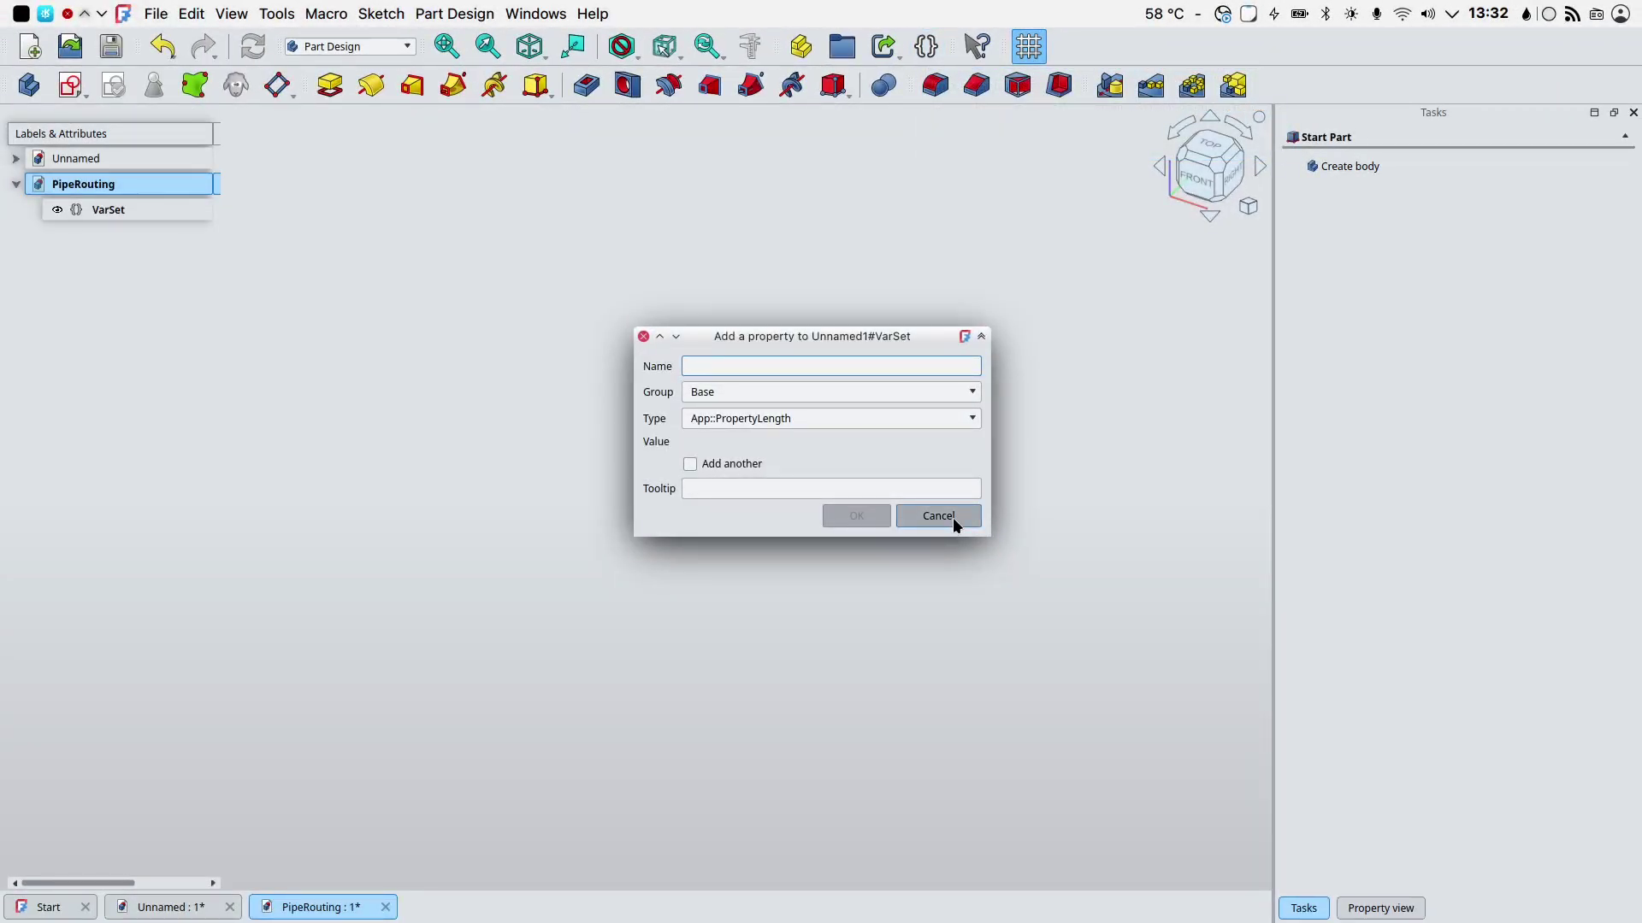
{"action": "left_click", "coordinate": [938, 516]}
{"action": "left_click", "coordinate": [215, 423]}
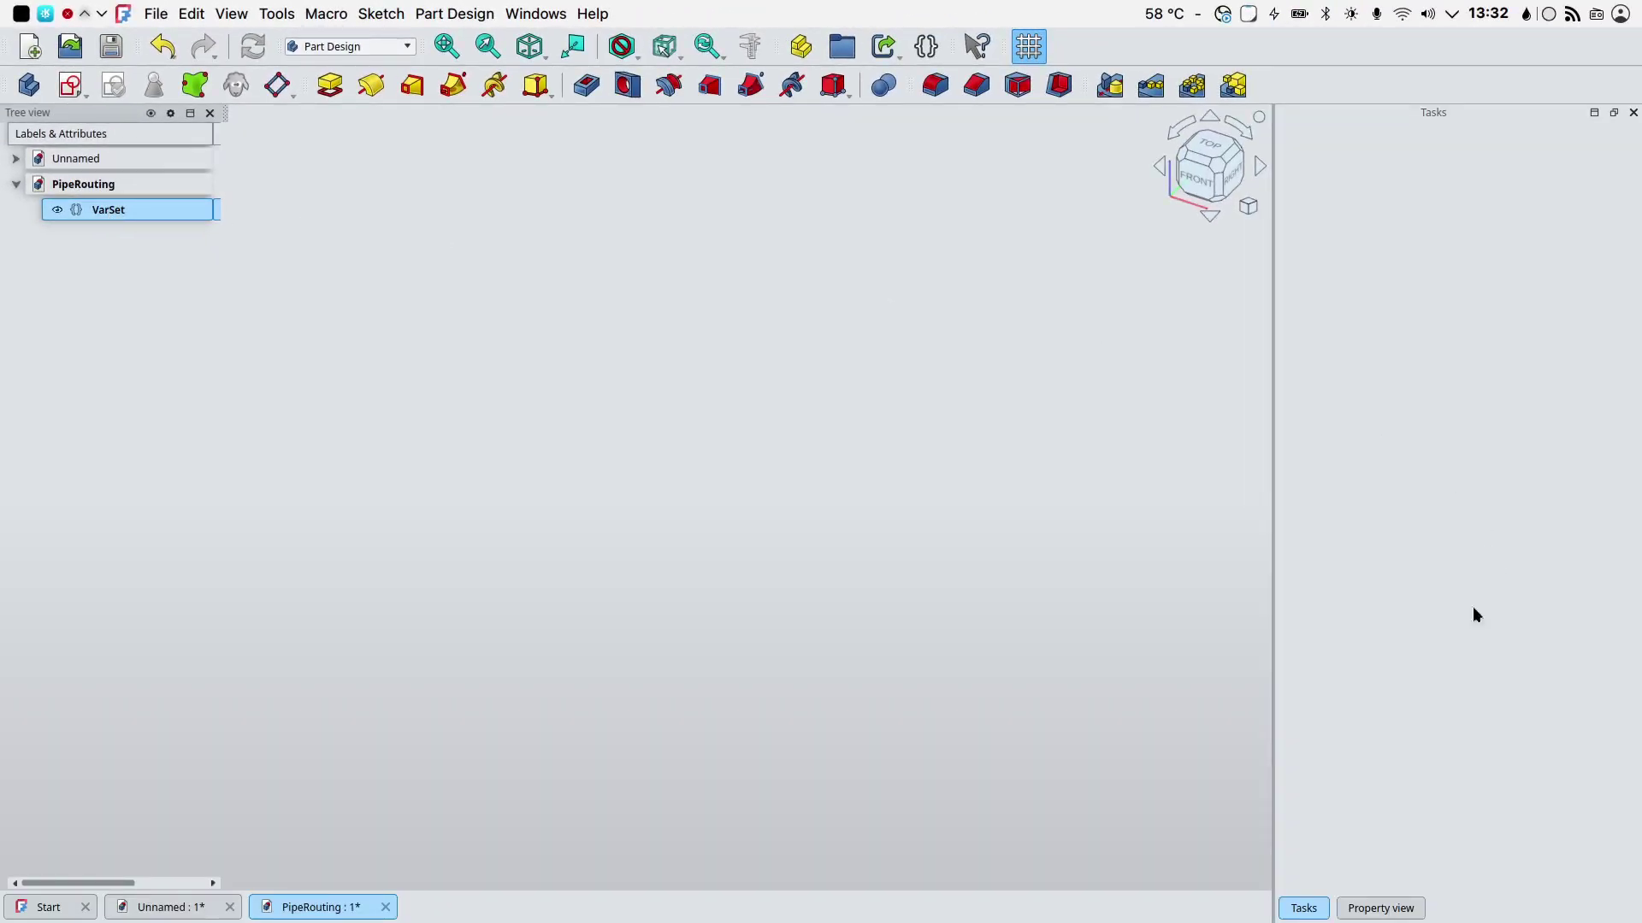
Change the VarSet's Label to Dimensions in the Property view.
{"action": "left_click", "coordinate": [1385, 909]}
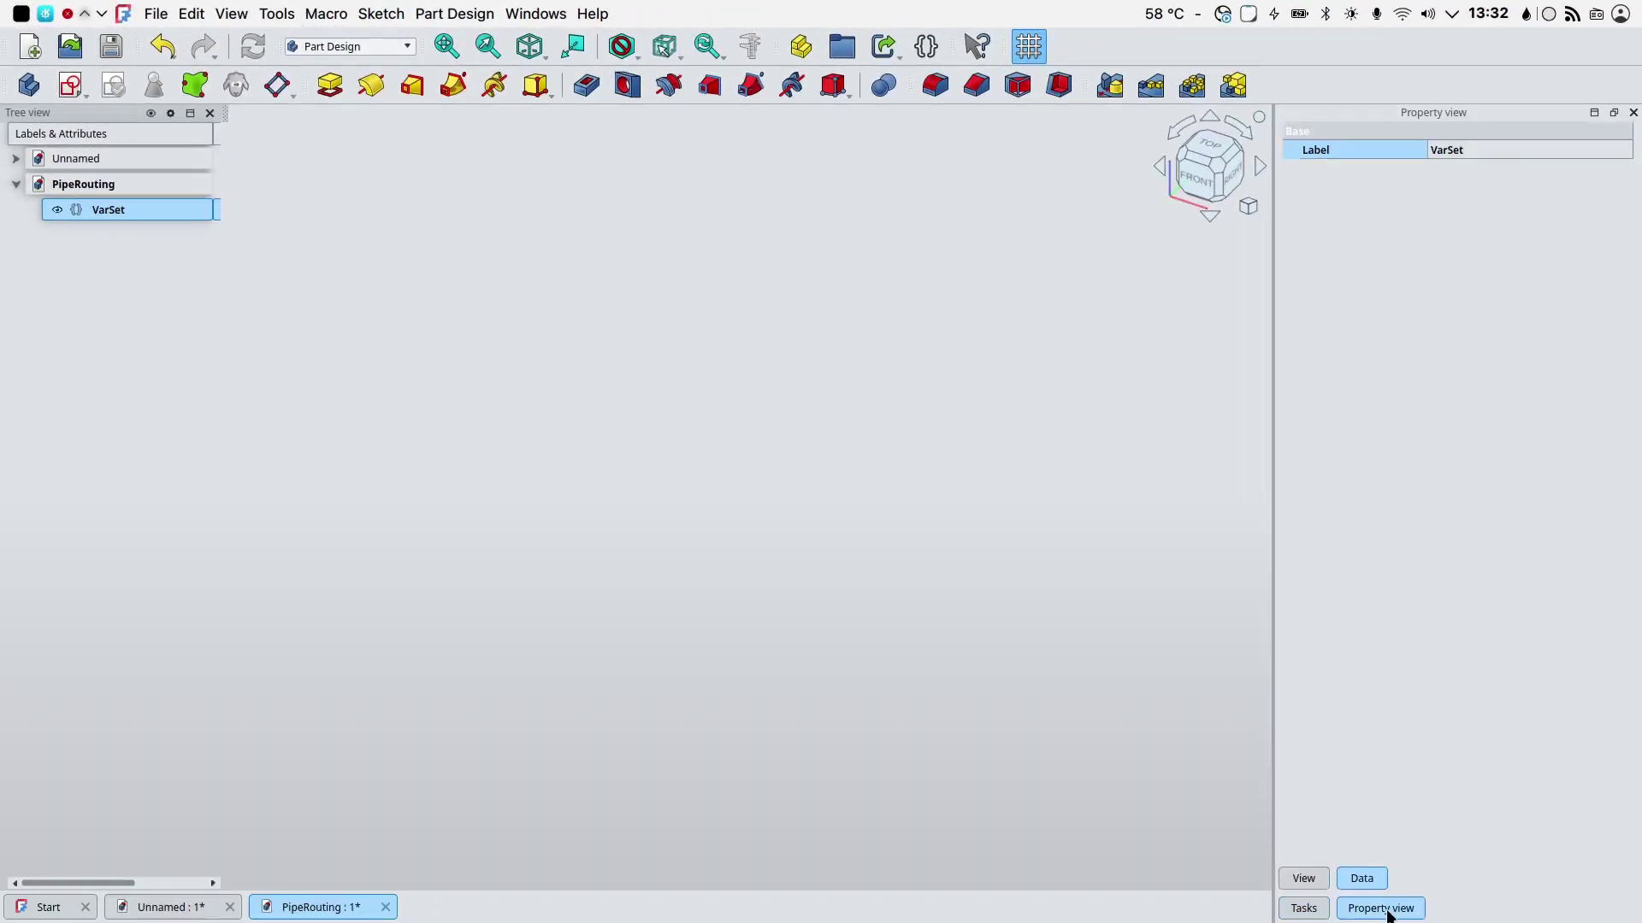
{"action": "left_click", "coordinate": [1469, 146]}
{"action": "type", "text": "Dimensions"}
{"action": "key", "text": "Return"}
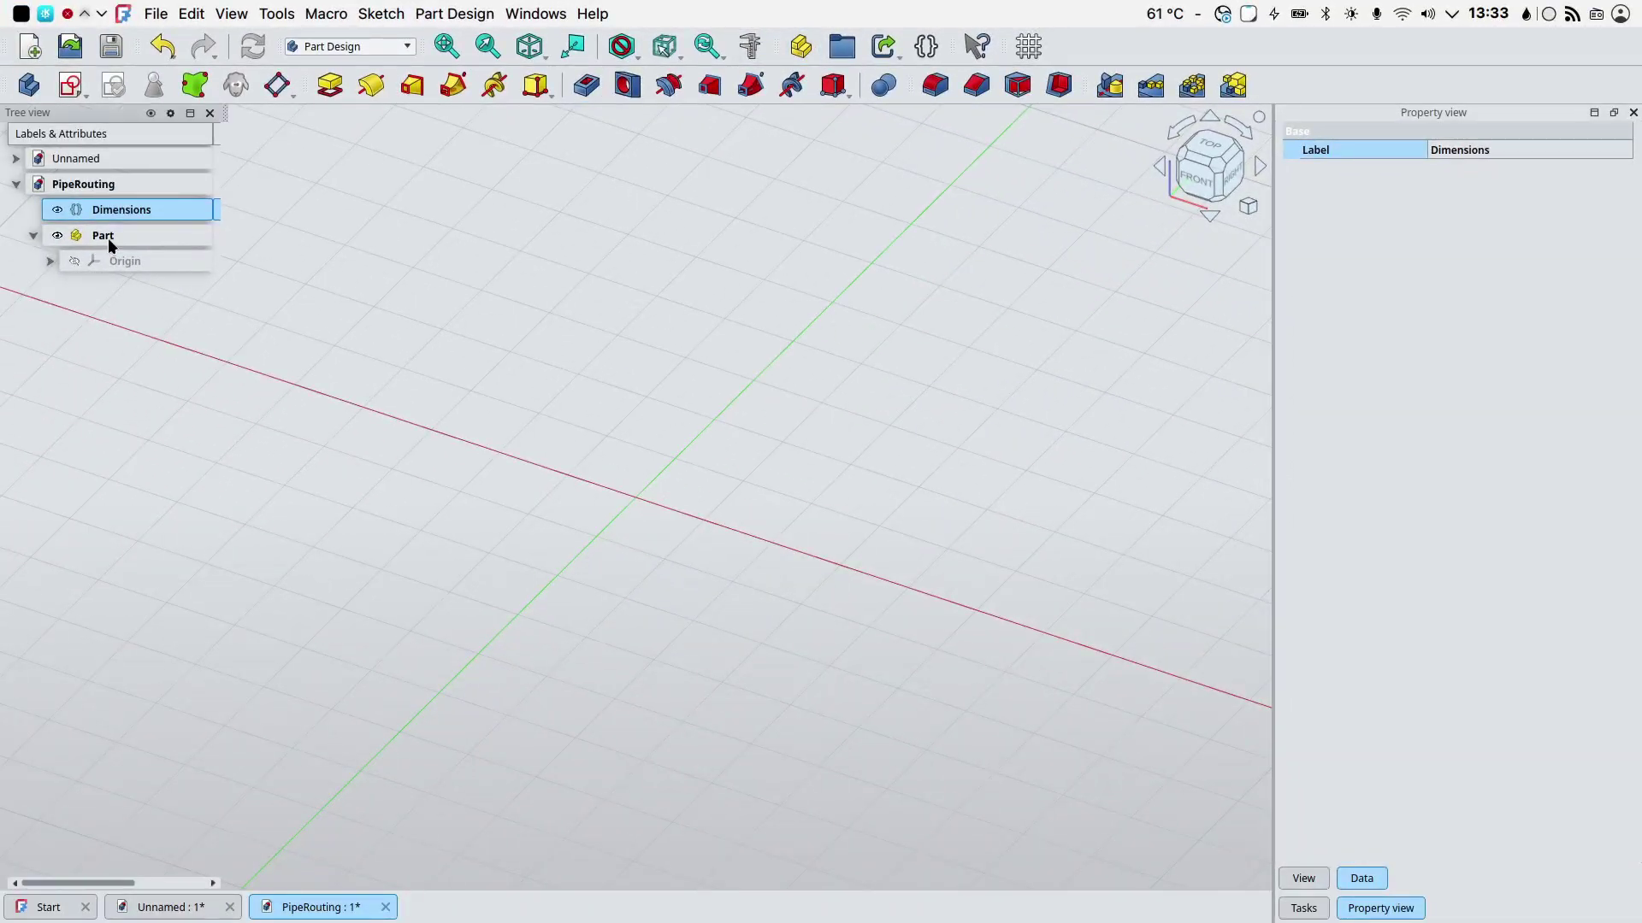
Rename the Part to PipeRouting.
{"action": "left_click", "coordinate": [108, 239]}
{"action": "left_click", "coordinate": [109, 240]}
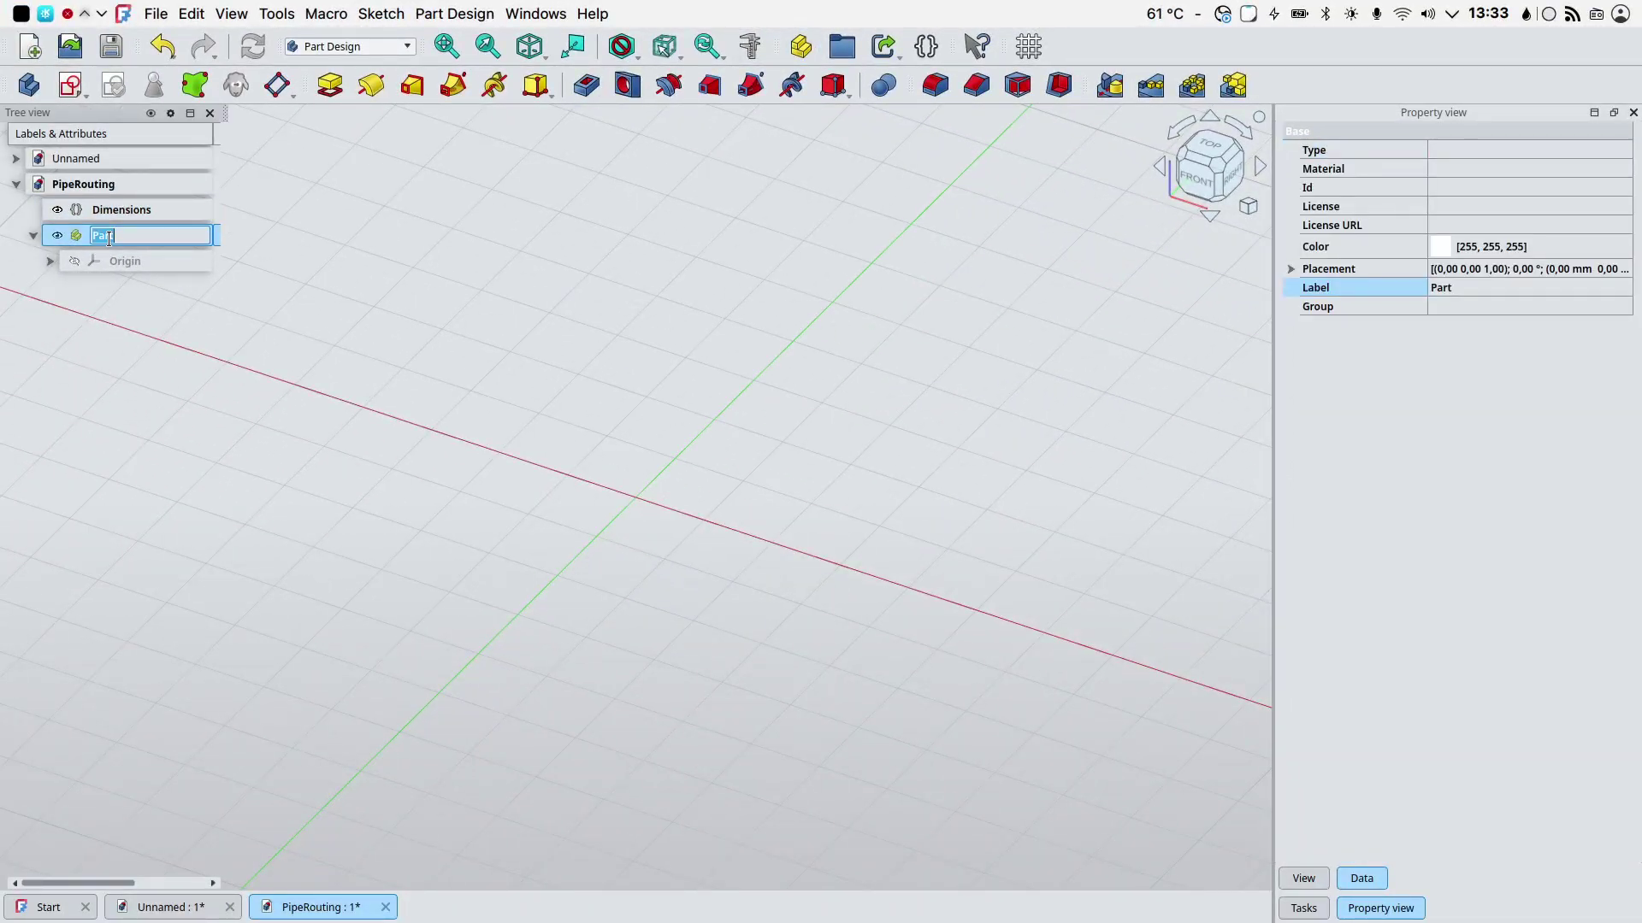
{"action": "type", "text": "PipeRouting"}
{"action": "key", "text": "Return"}
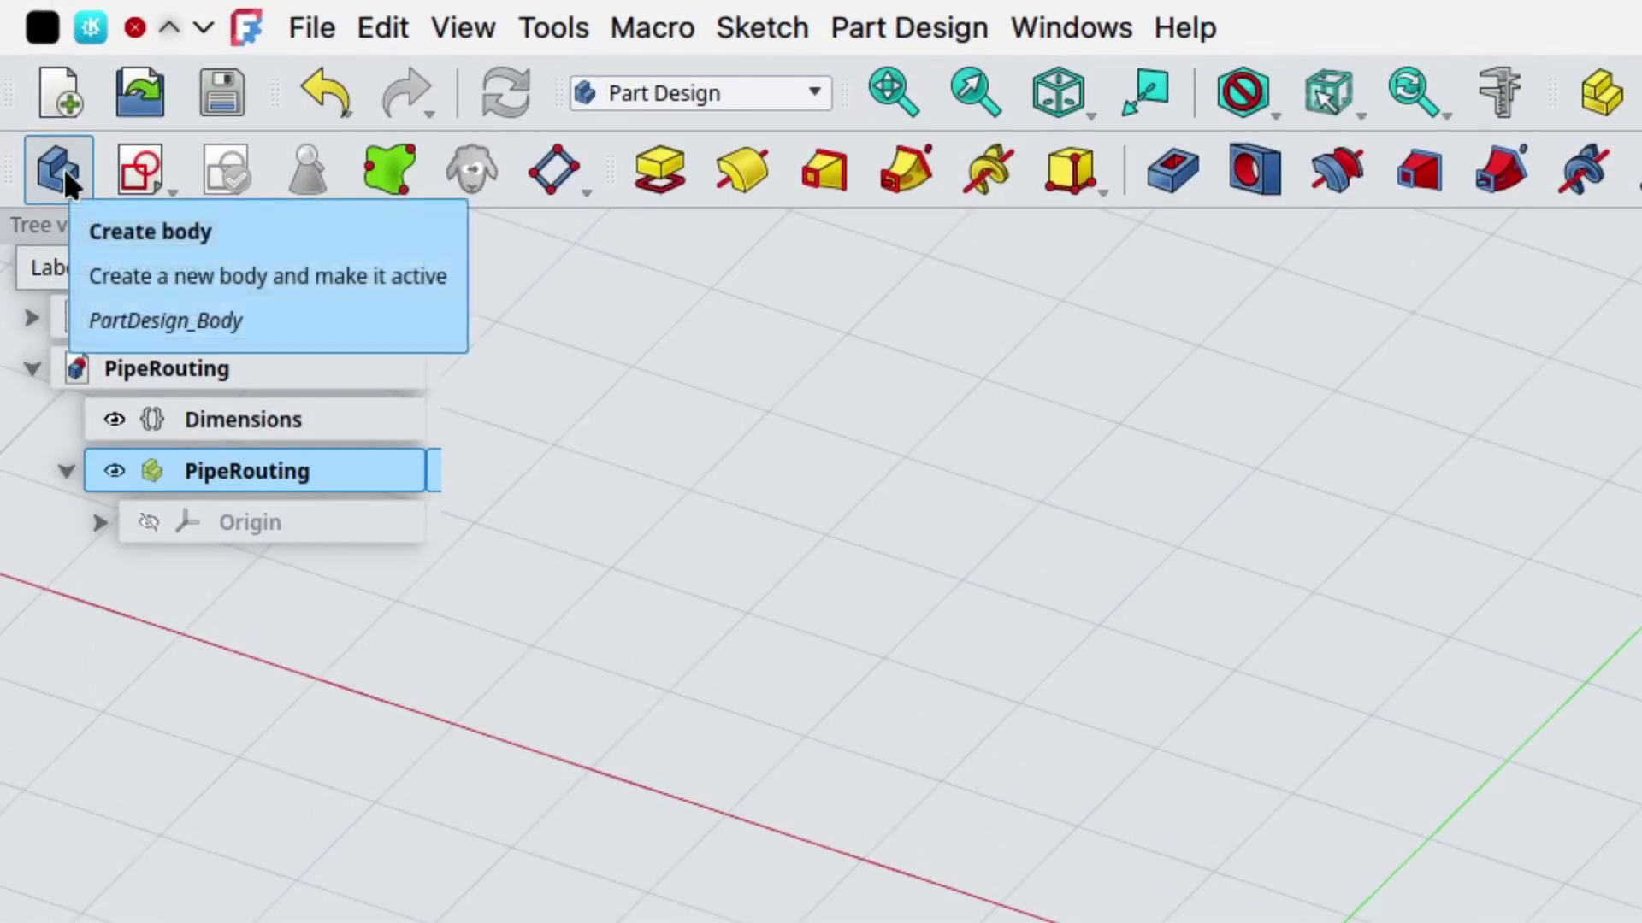
Create a new body inside the part and name it MainShape.
{"action": "left_click", "coordinate": [41, 117]}
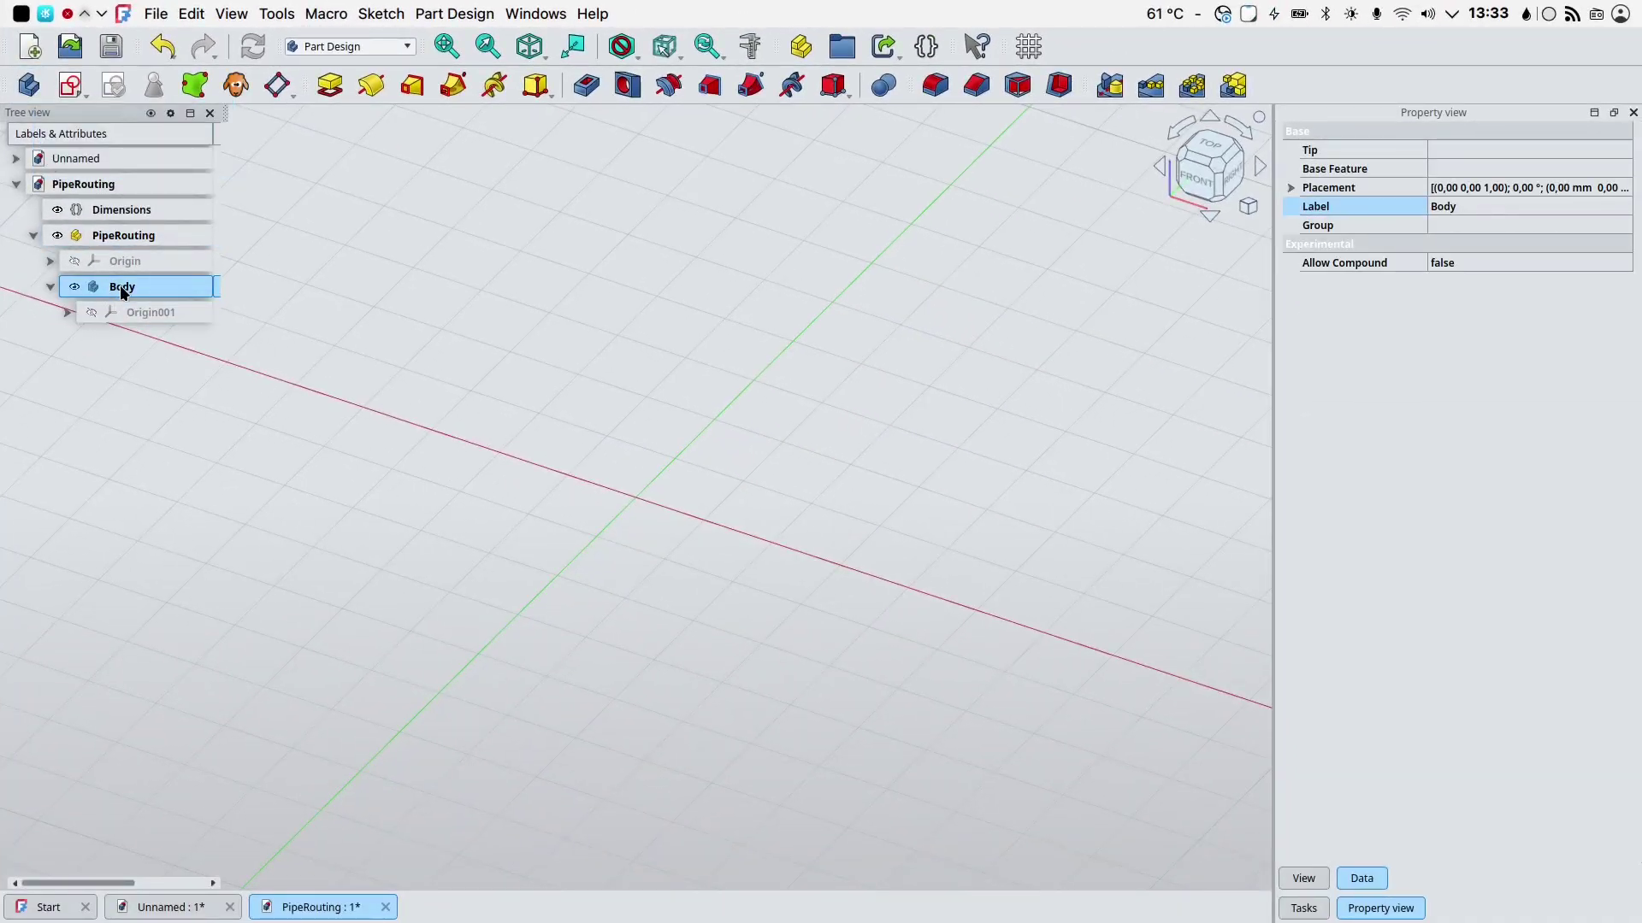
{"action": "left_click", "coordinate": [122, 290]}
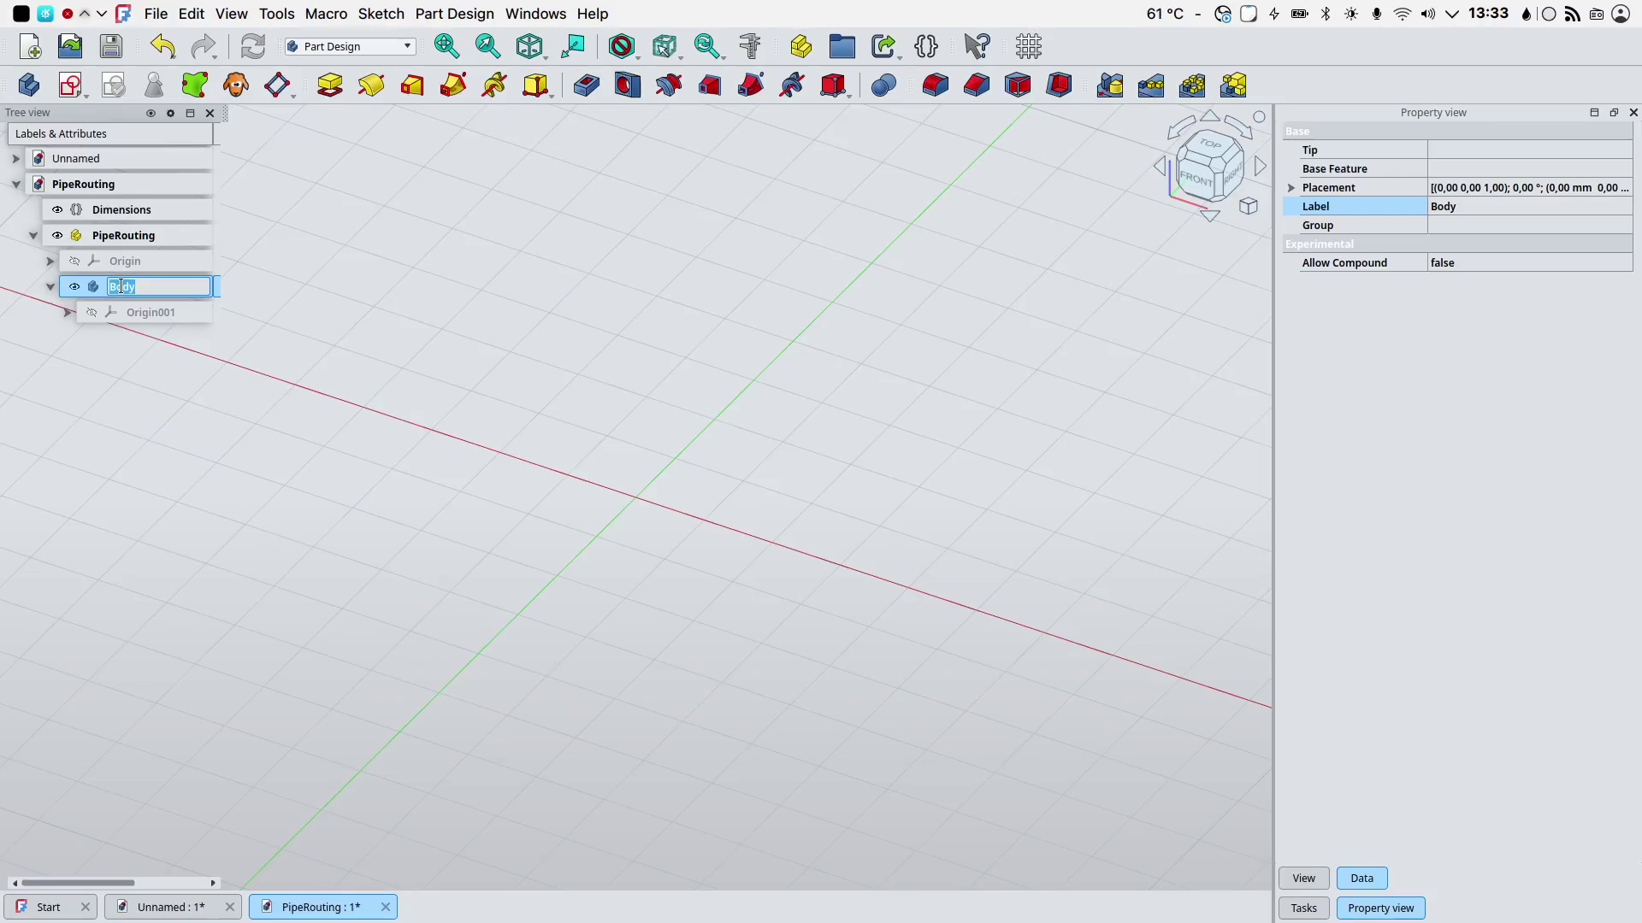
{"action": "type", "text": "MainShape"}
{"action": "key", "text": "Return"}
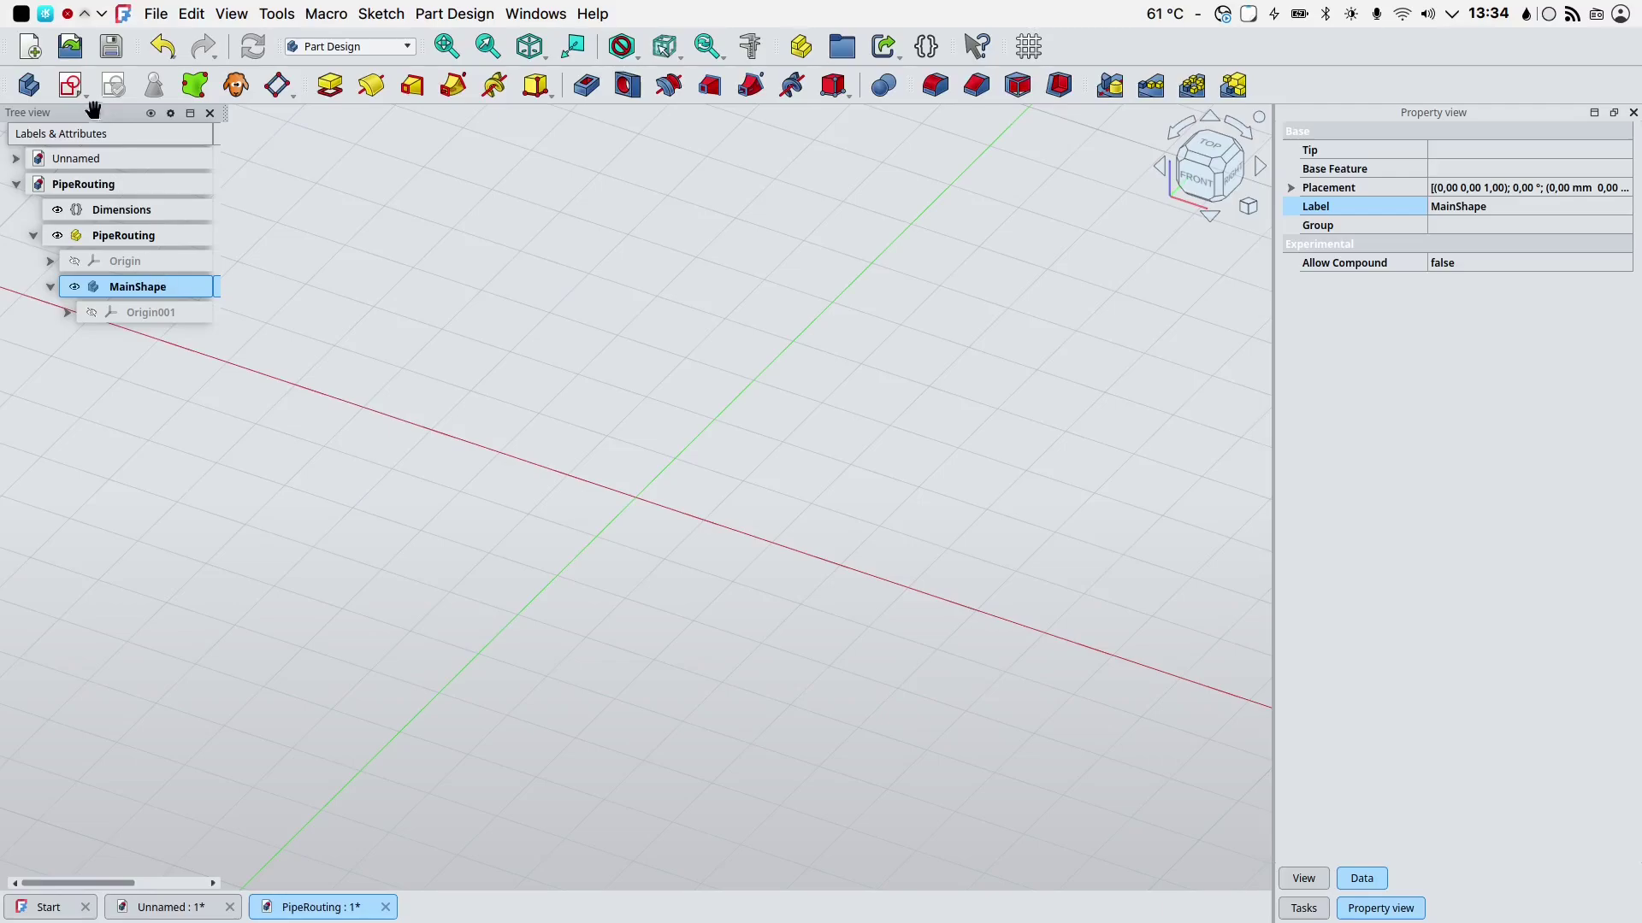
Sketch a centre-mode rectangle on the XY plane, centred on the origin.
{"action": "left_click", "coordinate": [72, 86]}
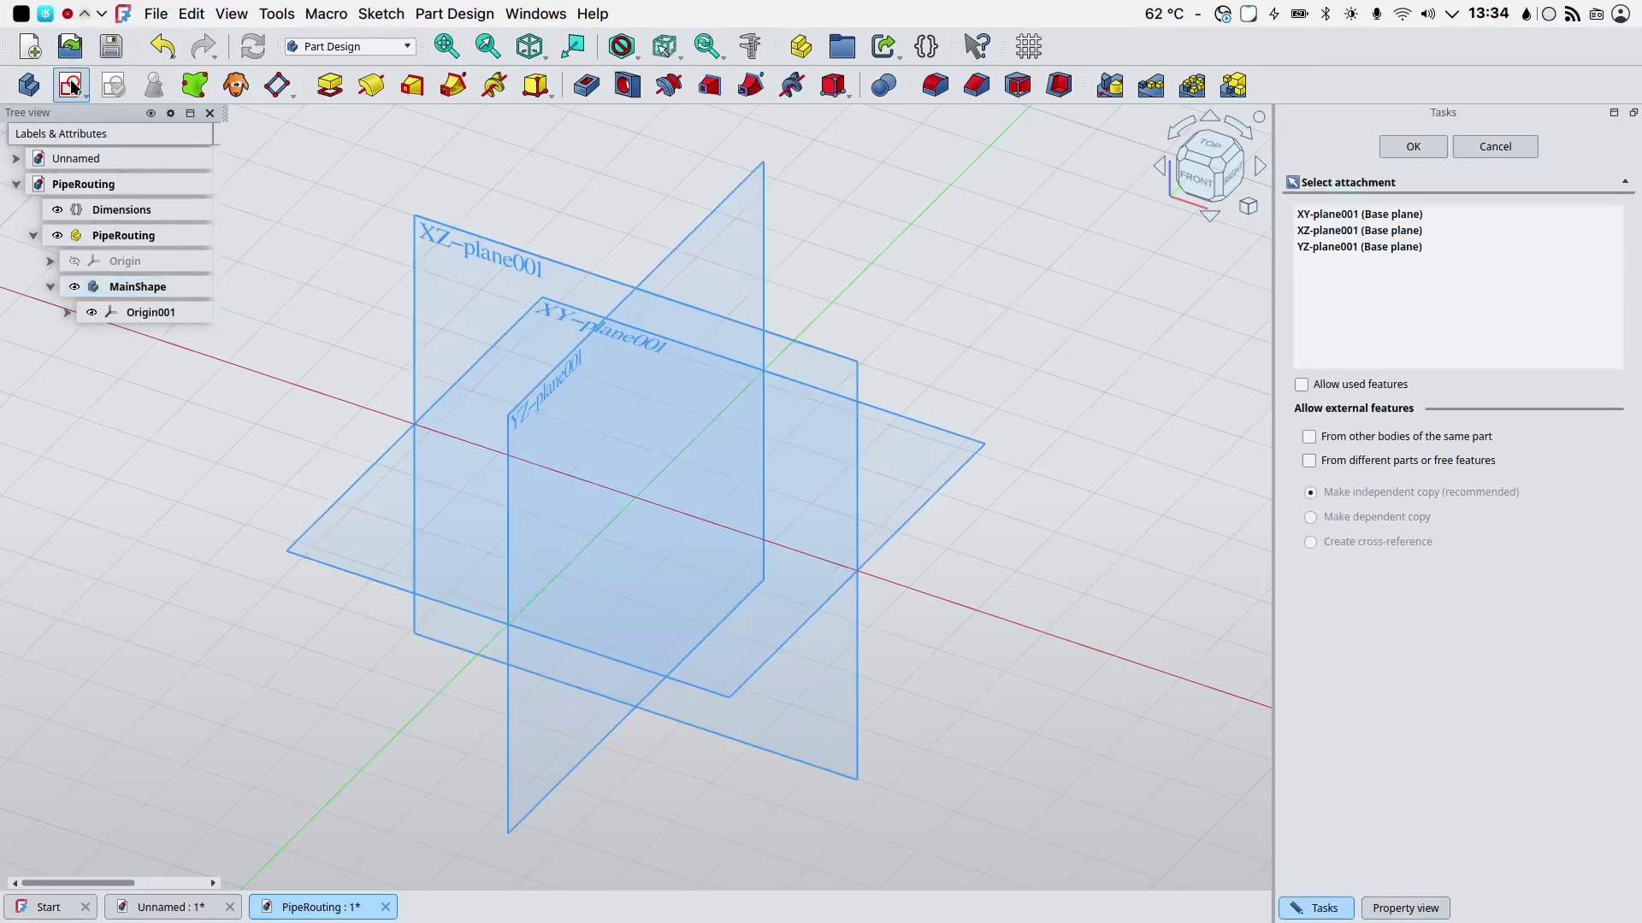
{"action": "left_click", "coordinate": [361, 481]}
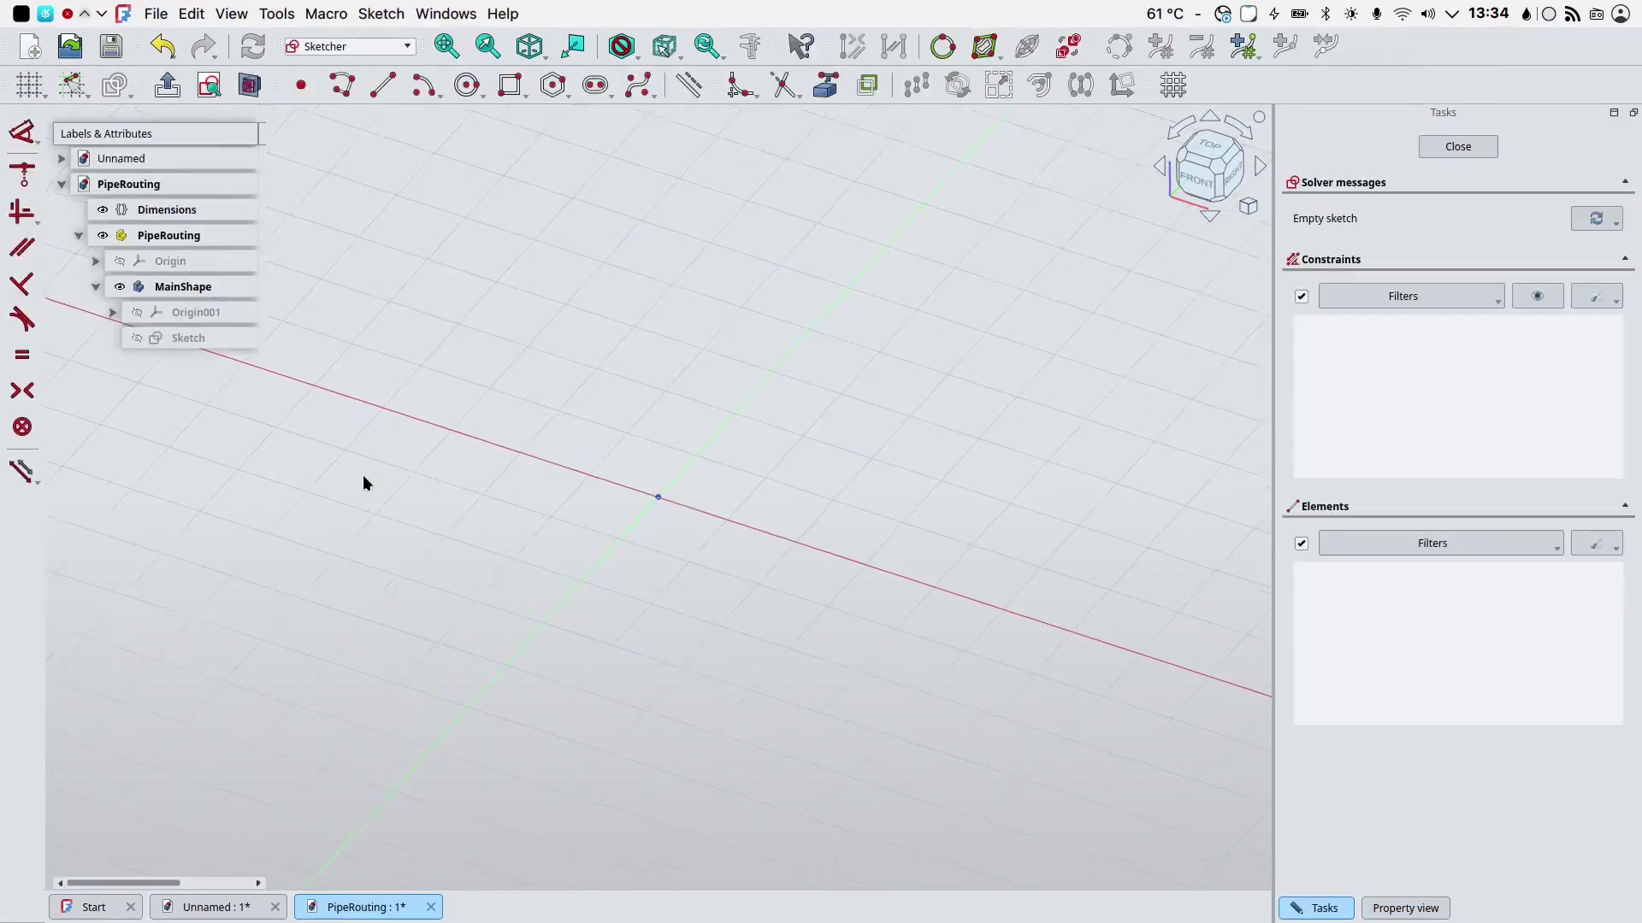
{"action": "left_click", "coordinate": [511, 85]}
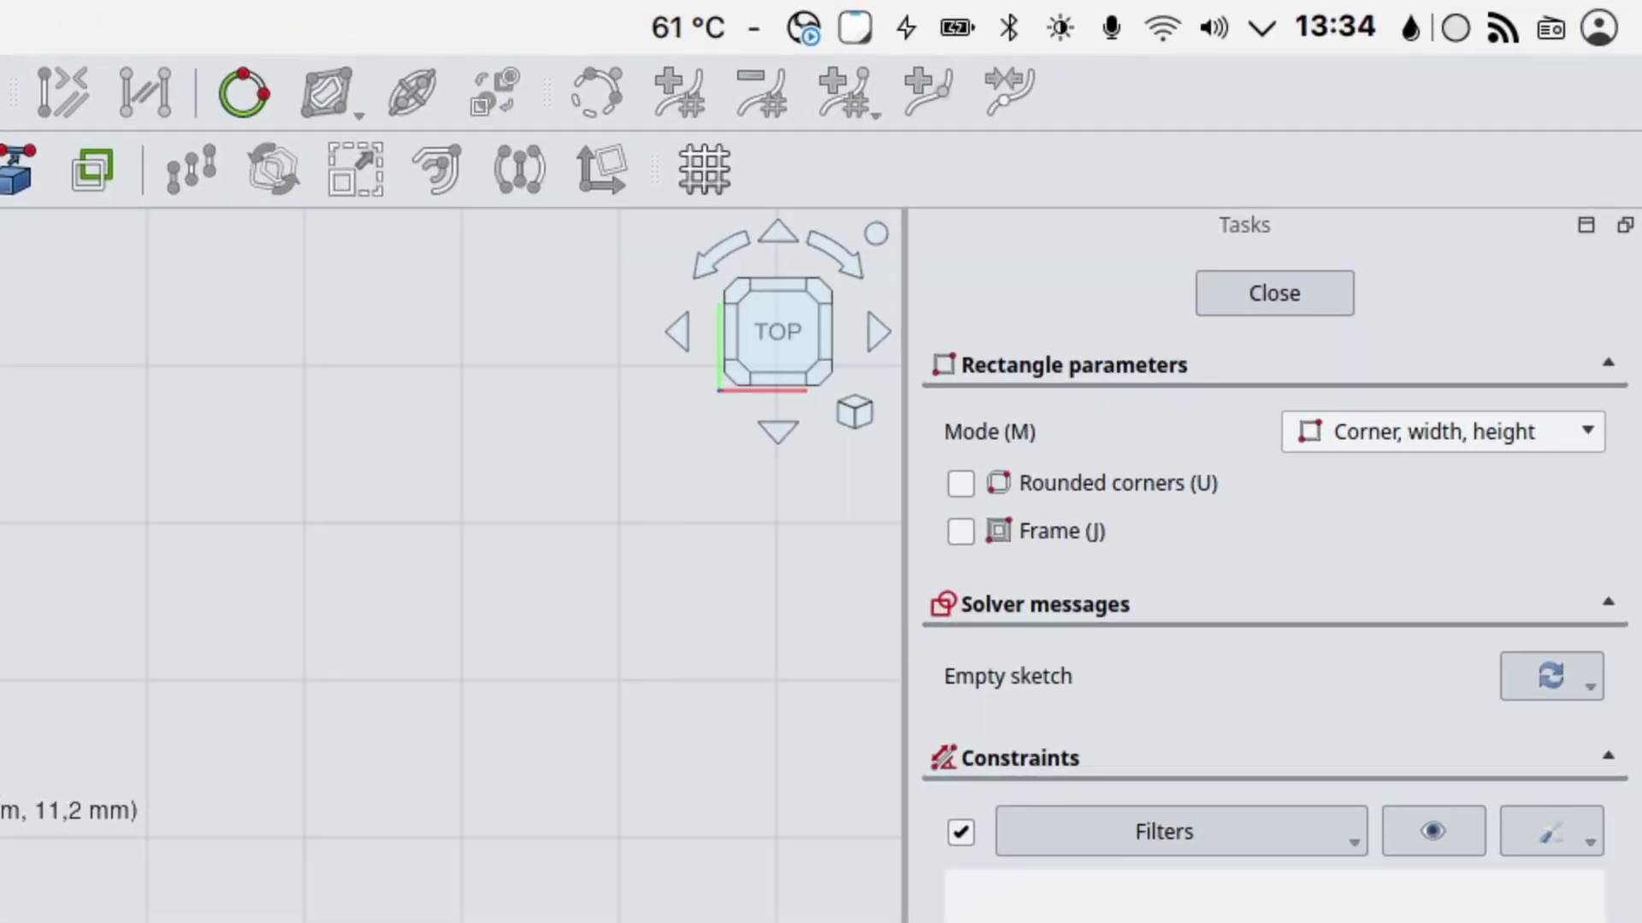
{"action": "key", "text": "m"}
{"action": "key", "text": "m"}
{"action": "key", "text": "m"}
{"action": "key", "text": "m"}
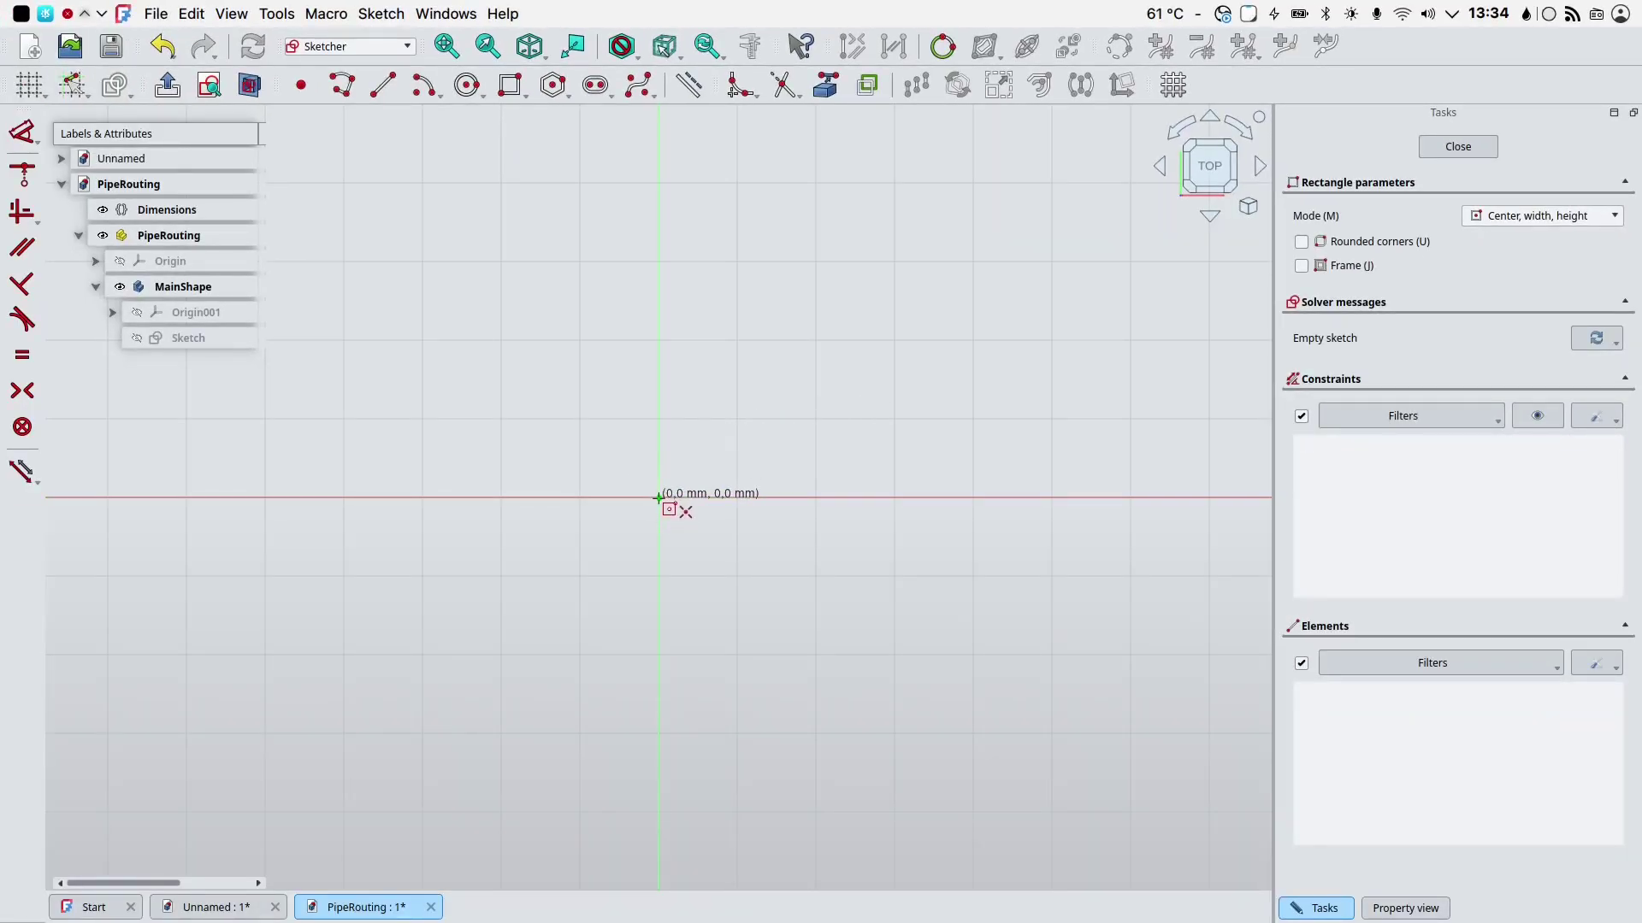
{"action": "left_click", "coordinate": [658, 497]}
{"action": "left_click", "coordinate": [1011, 275]}
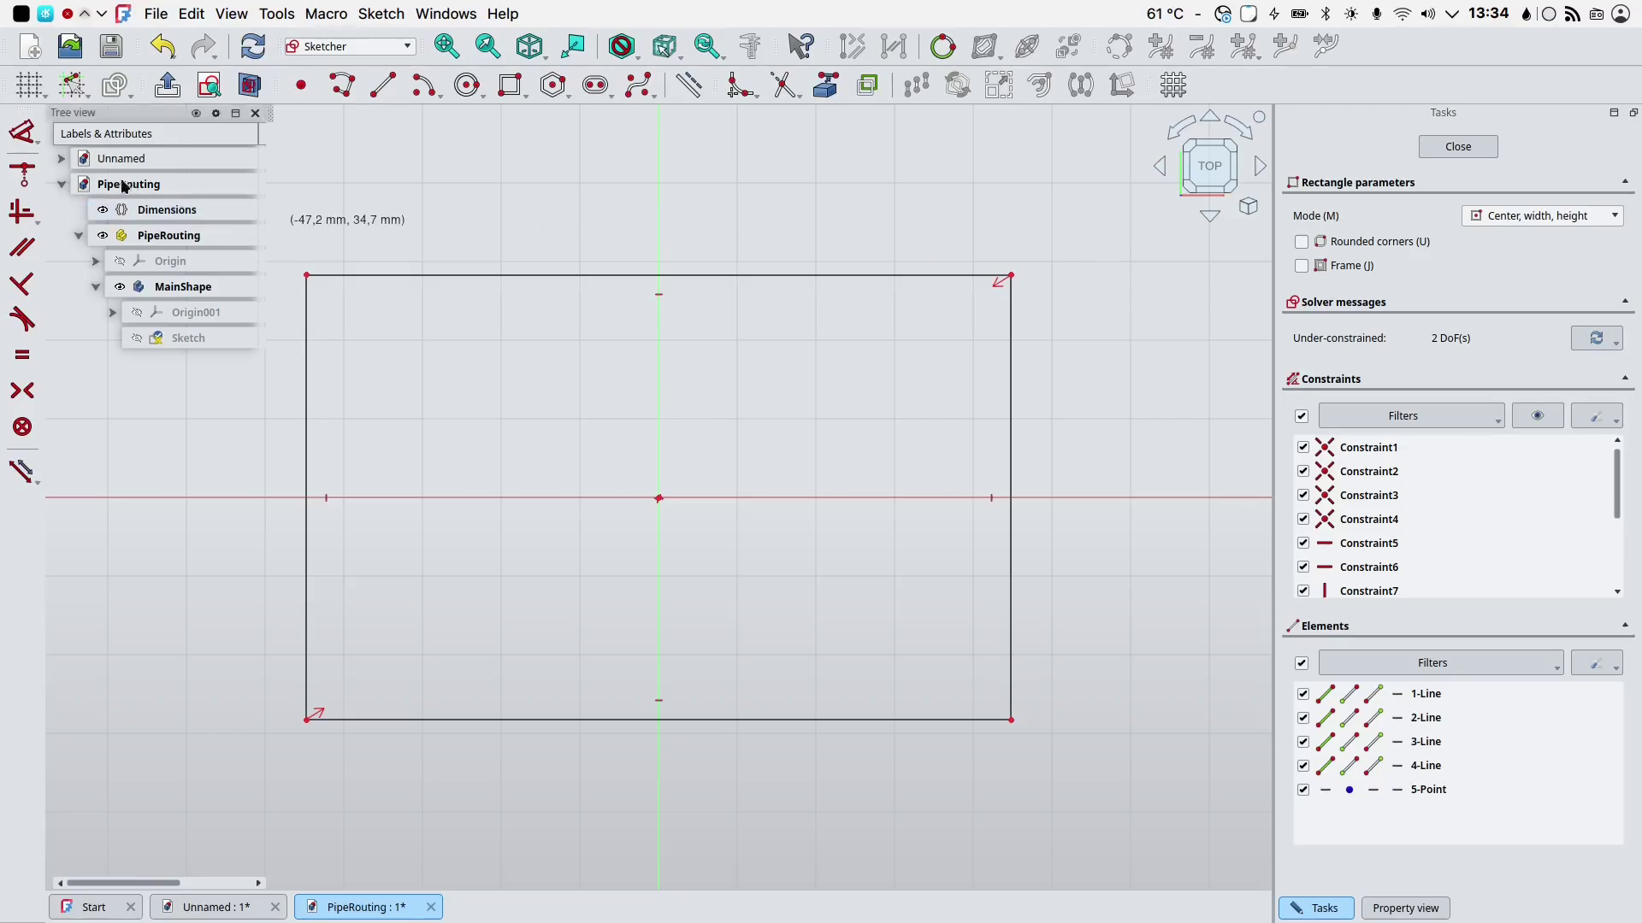
{"action": "left_click", "coordinate": [23, 131]}
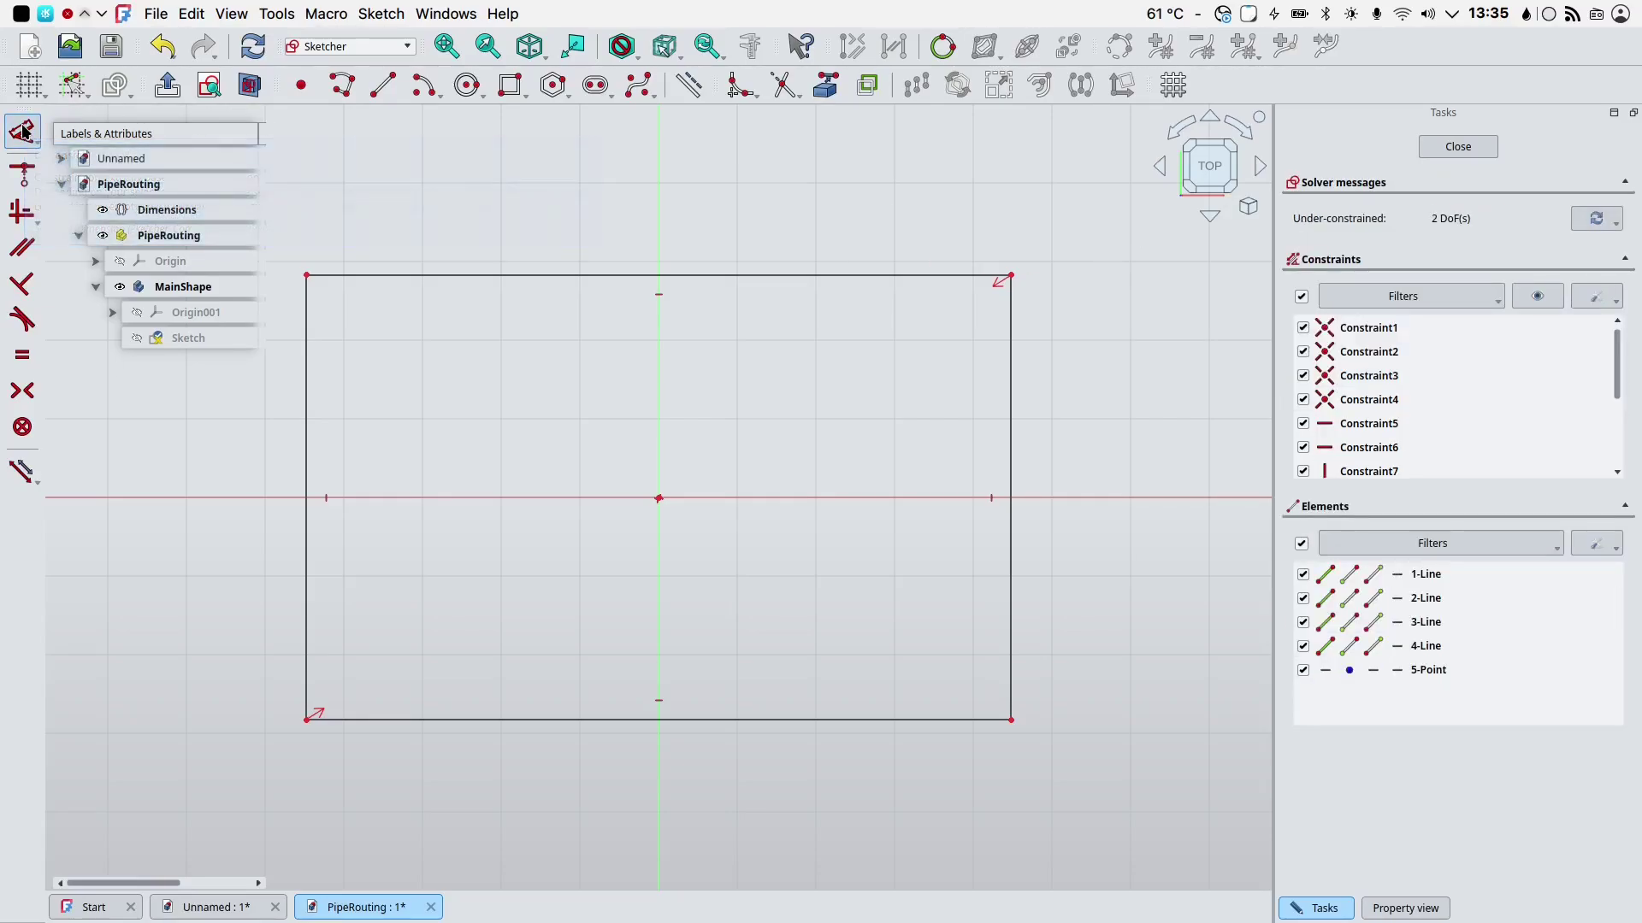
Dimension the rectangle's right edge, linking it to a new Width variable in Dimensions' Base group.
{"action": "left_click", "coordinate": [1022, 396]}
{"action": "left_click", "coordinate": [1118, 396]}
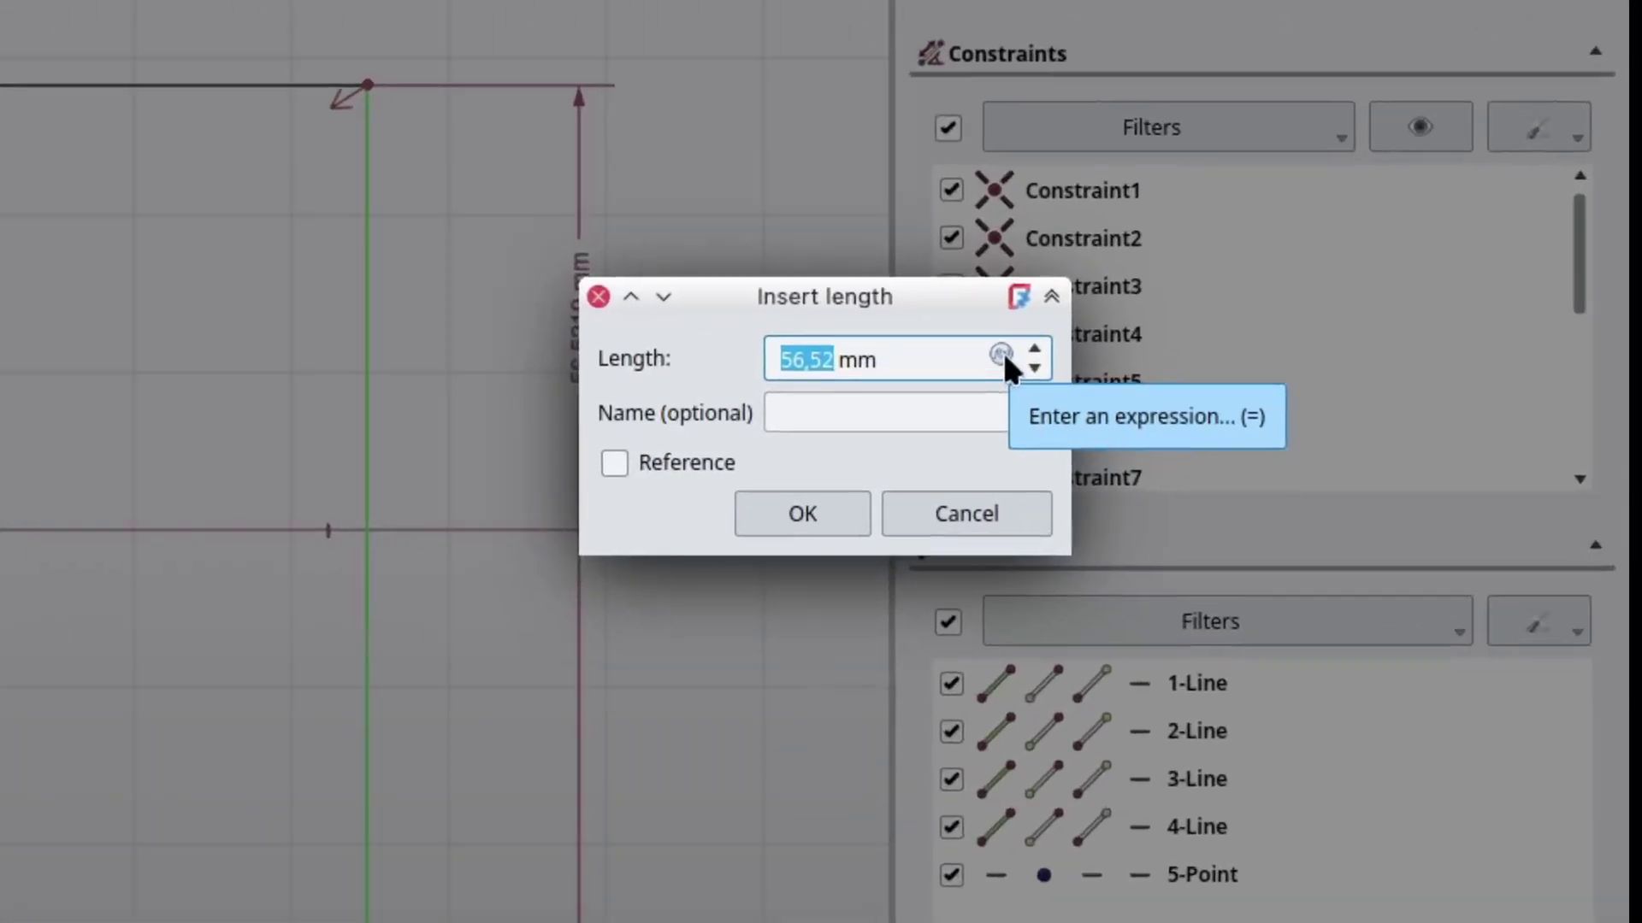
{"action": "left_click", "coordinate": [1317, 410]}
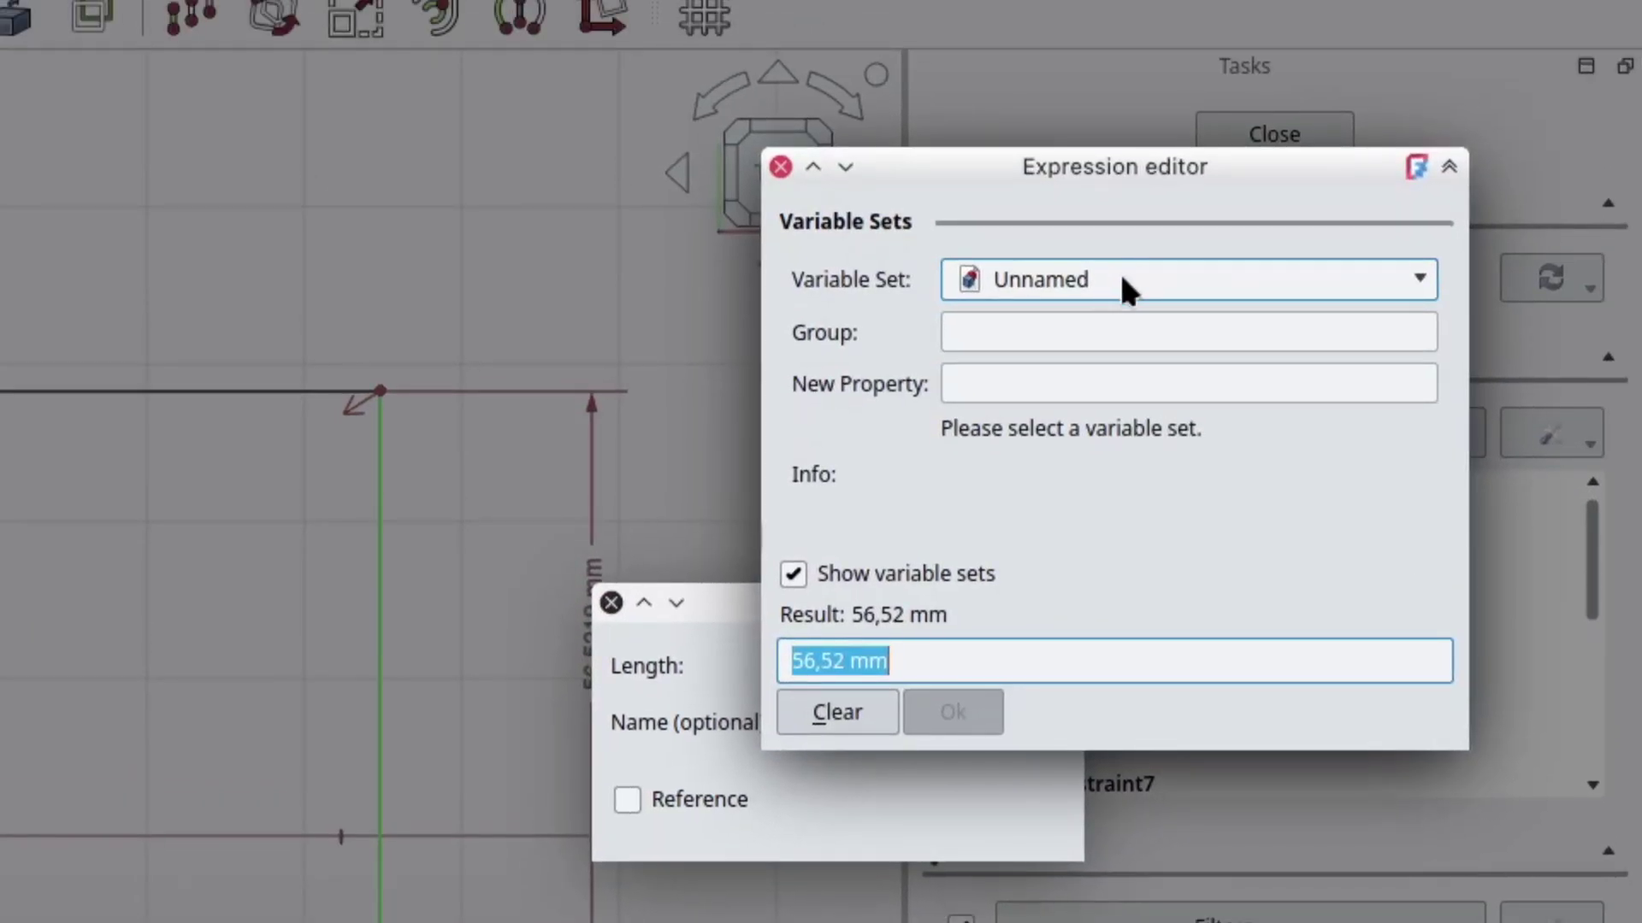
{"action": "left_click", "coordinate": [1120, 287]}
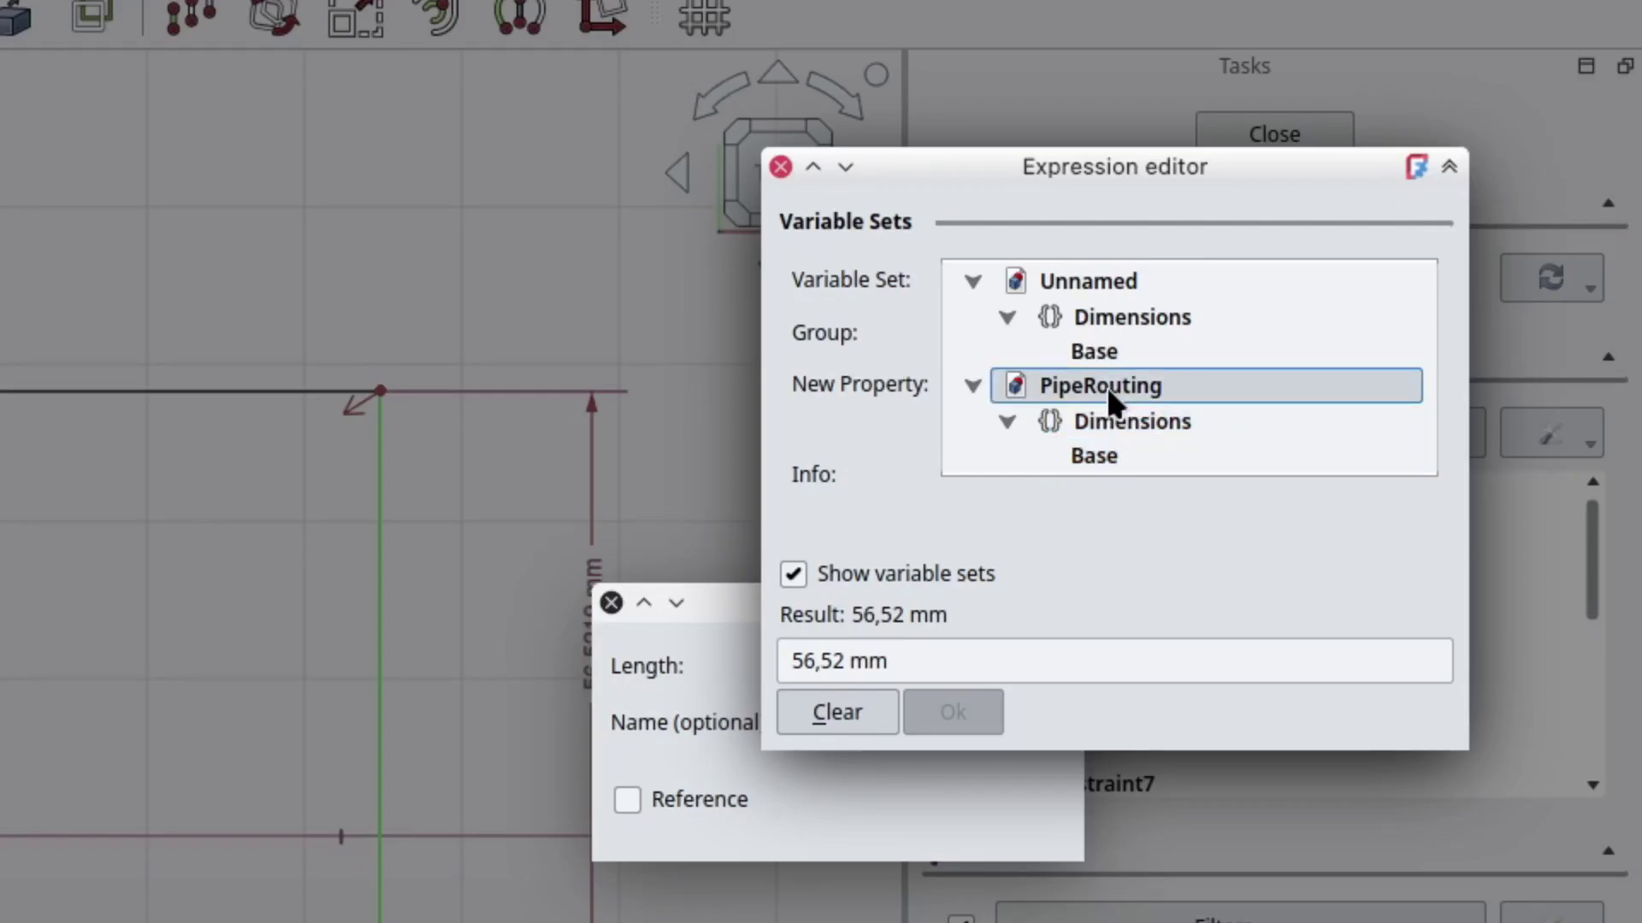
{"action": "left_click", "coordinate": [1117, 453]}
{"action": "left_click", "coordinate": [1005, 384]}
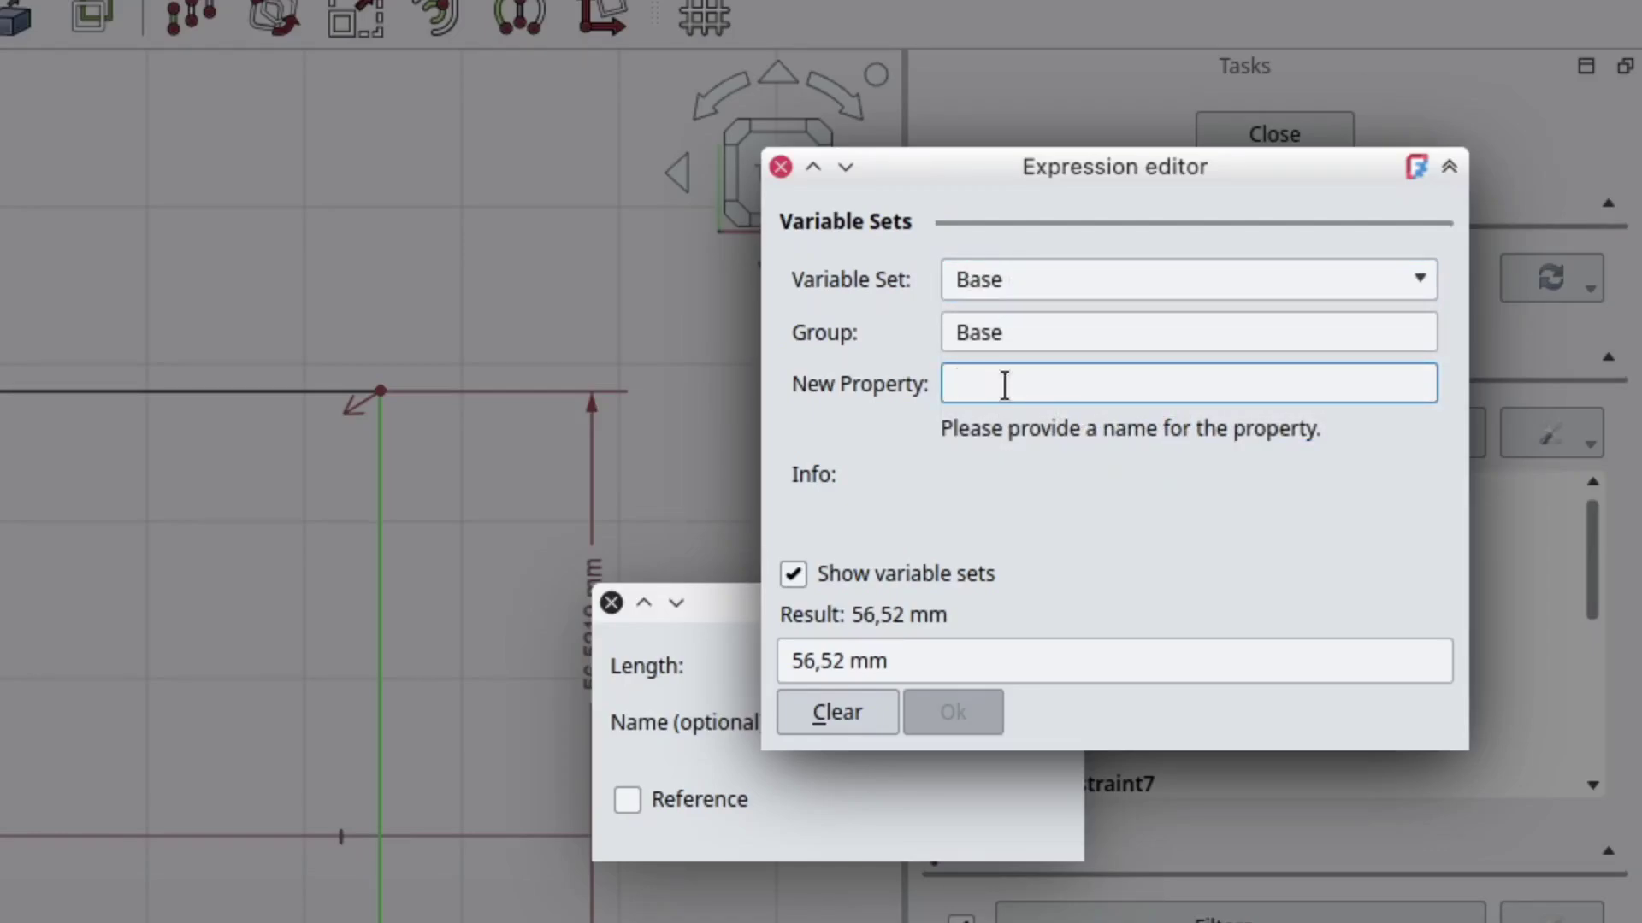
{"action": "type", "text": "Width"}
{"action": "key", "text": "Tab"}
Set the Width variable to 40 mm and apply the vertical dimension.
{"action": "type", "text": "40"}
{"action": "key", "text": "Return"}
{"action": "left_click", "coordinate": [816, 819]}
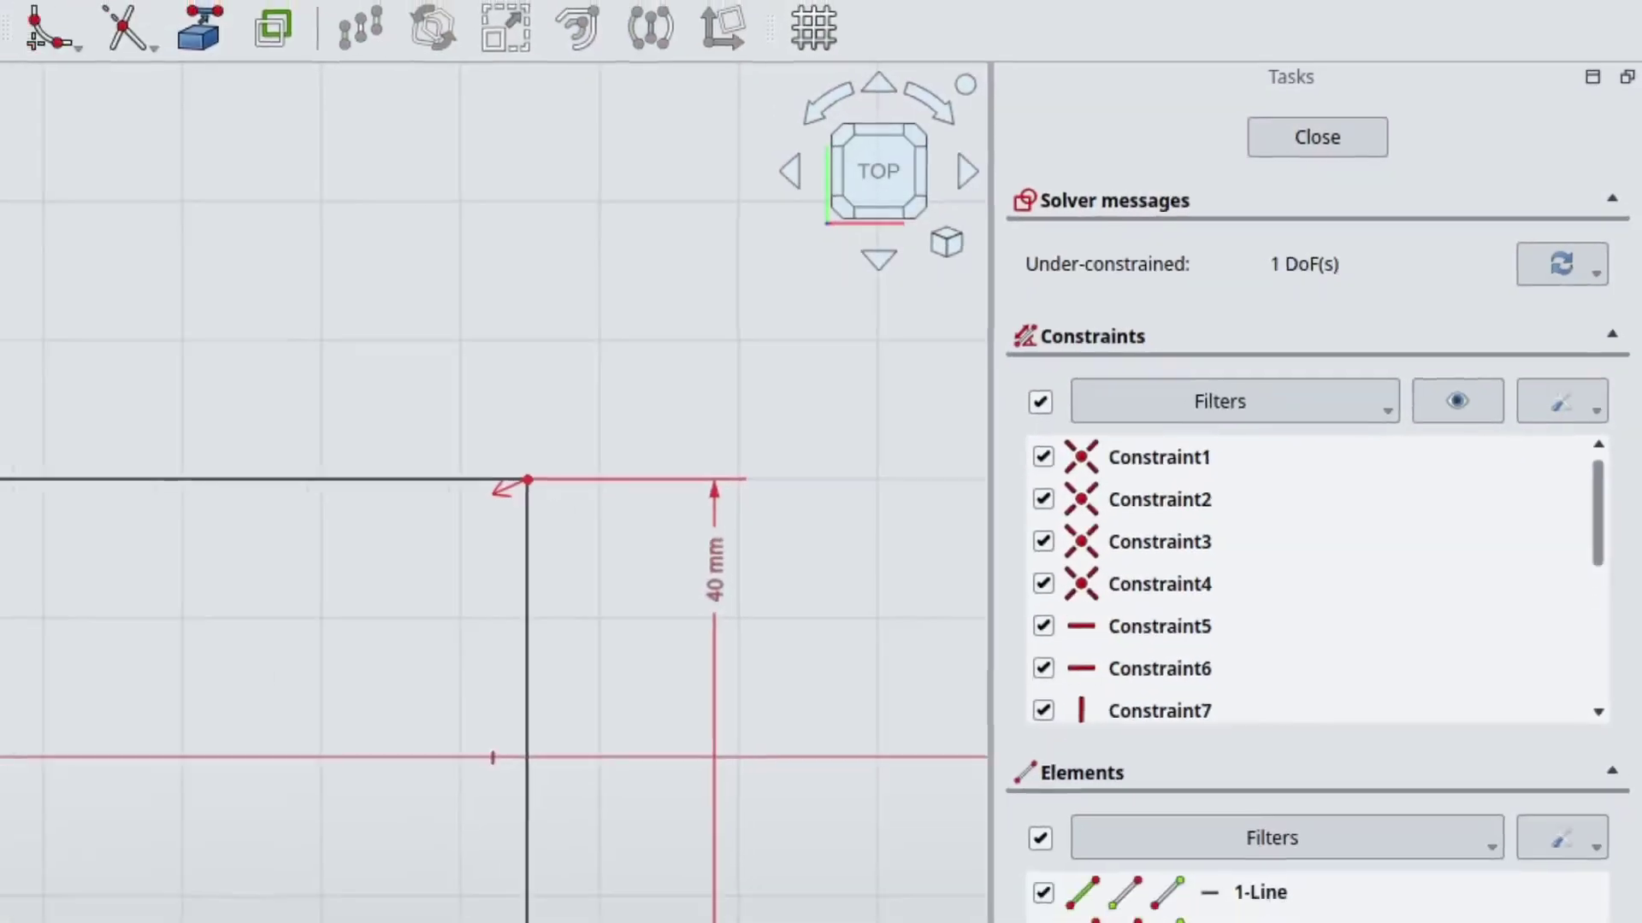
Dimension the bottom edge at 80 mm via a new Lenth variable in Dimensions.
{"action": "left_click", "coordinate": [762, 655]}
{"action": "left_click_drag", "start_coordinate": [761, 662], "coordinate": [766, 753]}
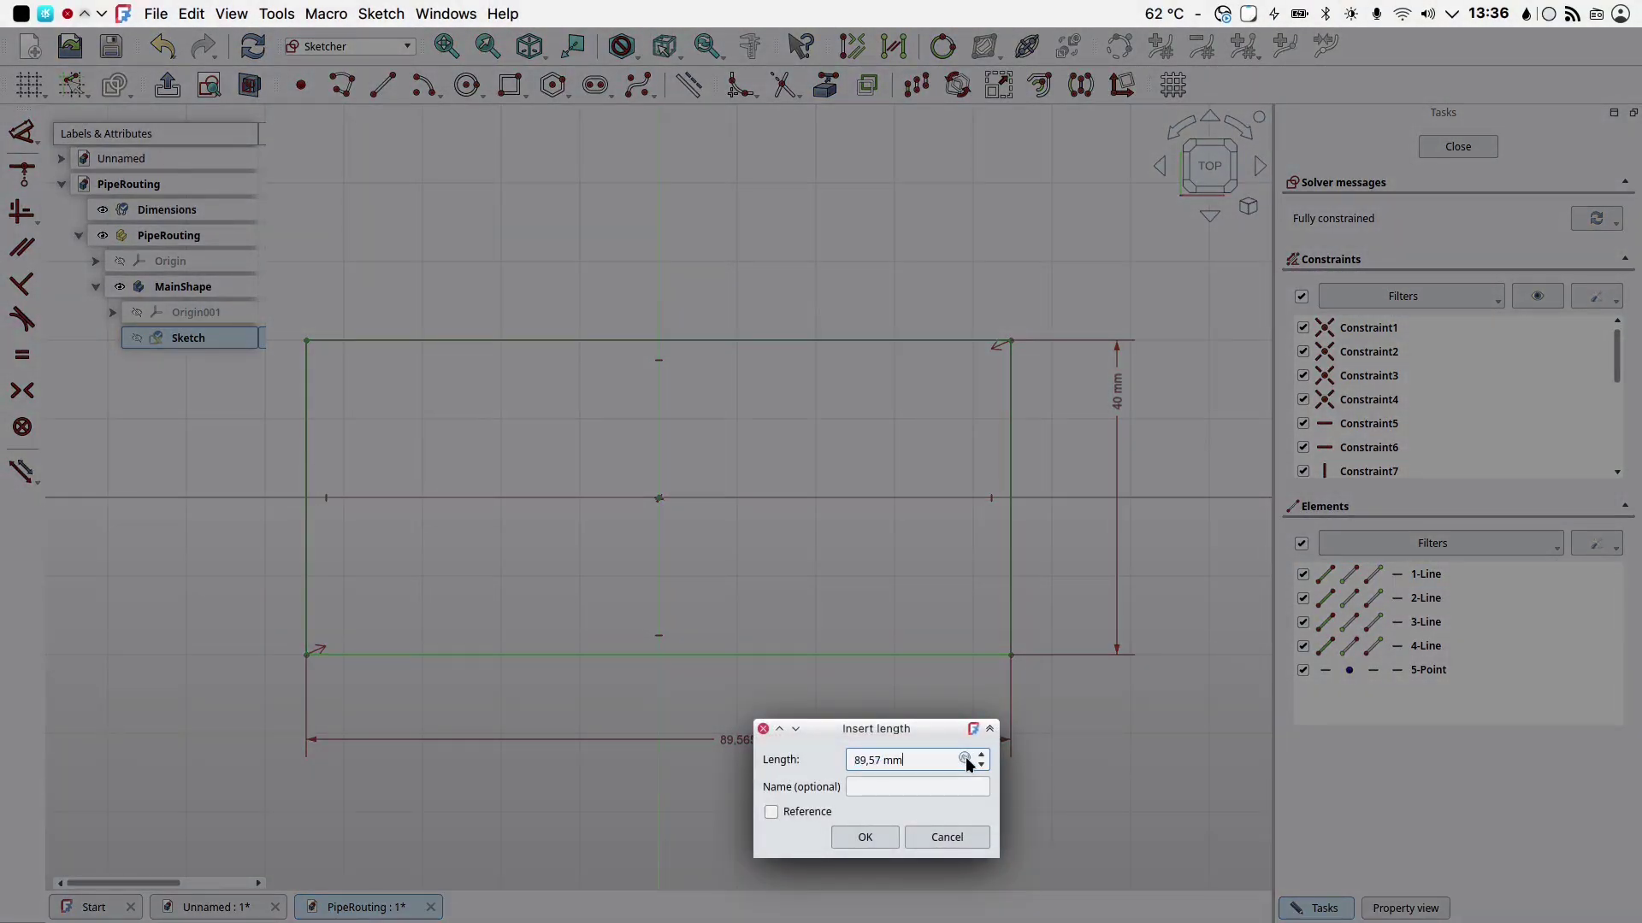
{"action": "left_click", "coordinate": [969, 761]}
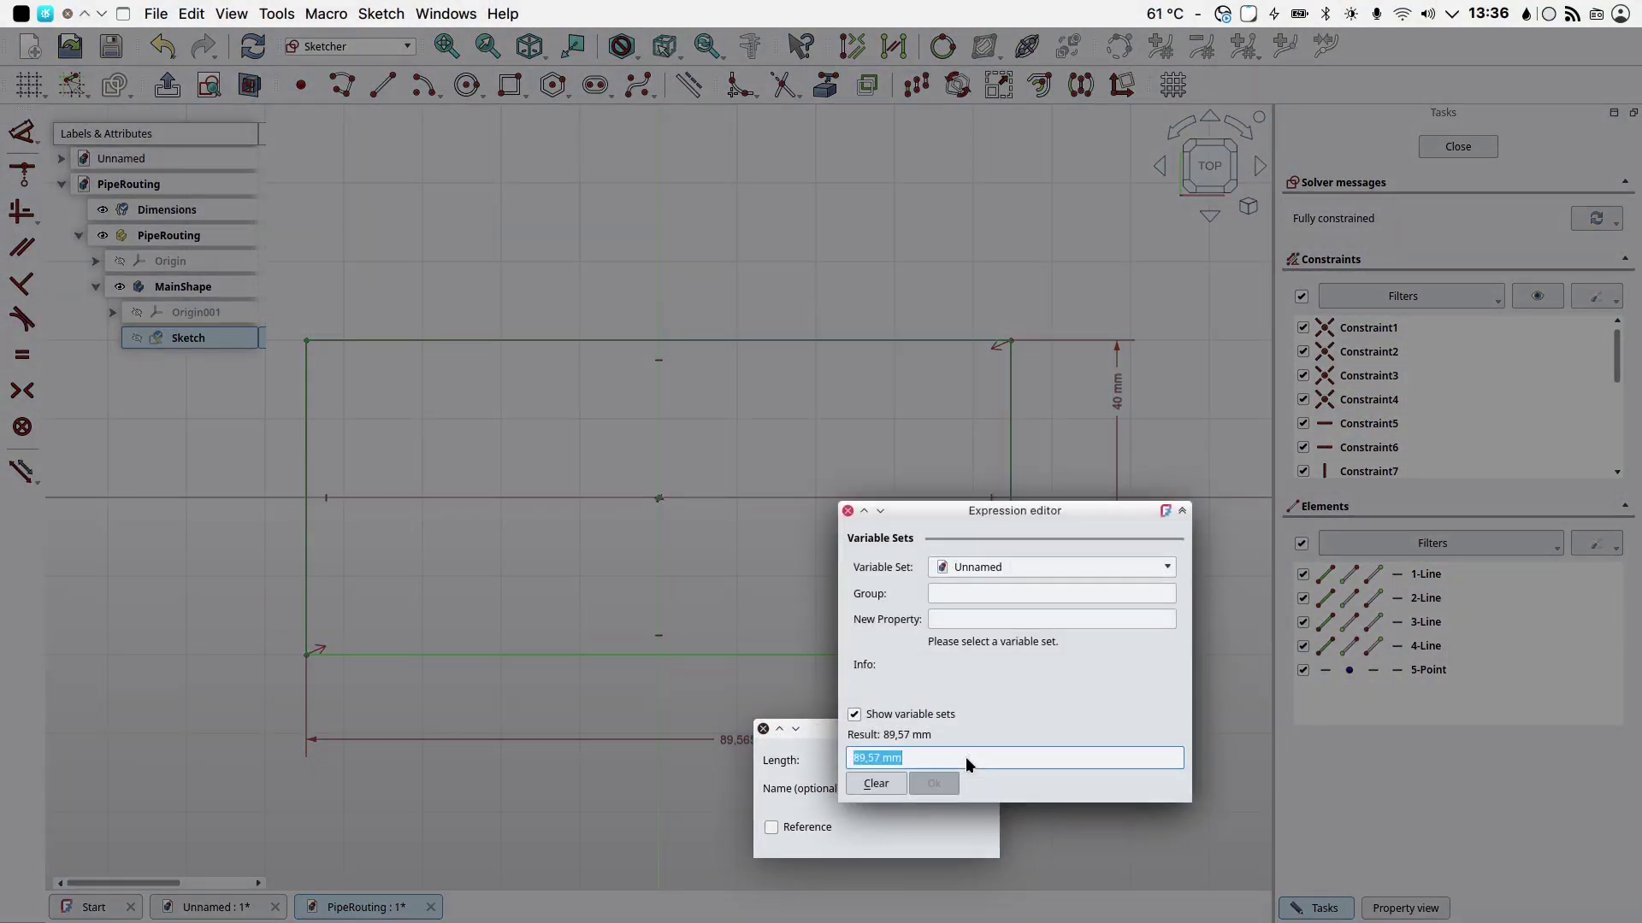
{"action": "left_click", "coordinate": [1007, 569]}
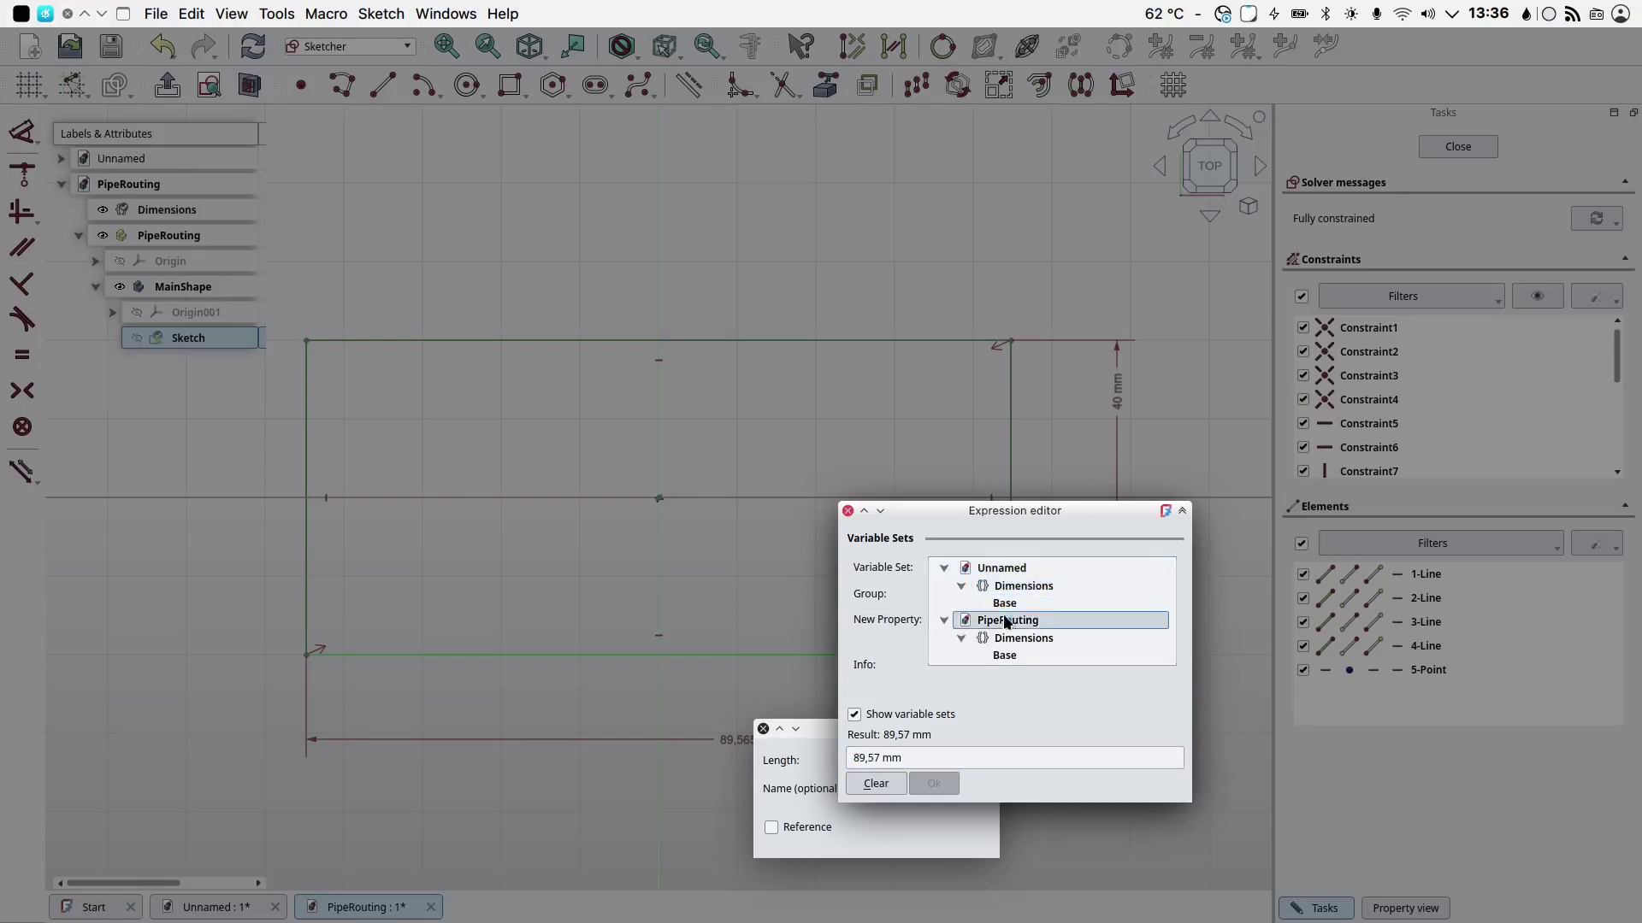
{"action": "left_click", "coordinate": [1009, 656]}
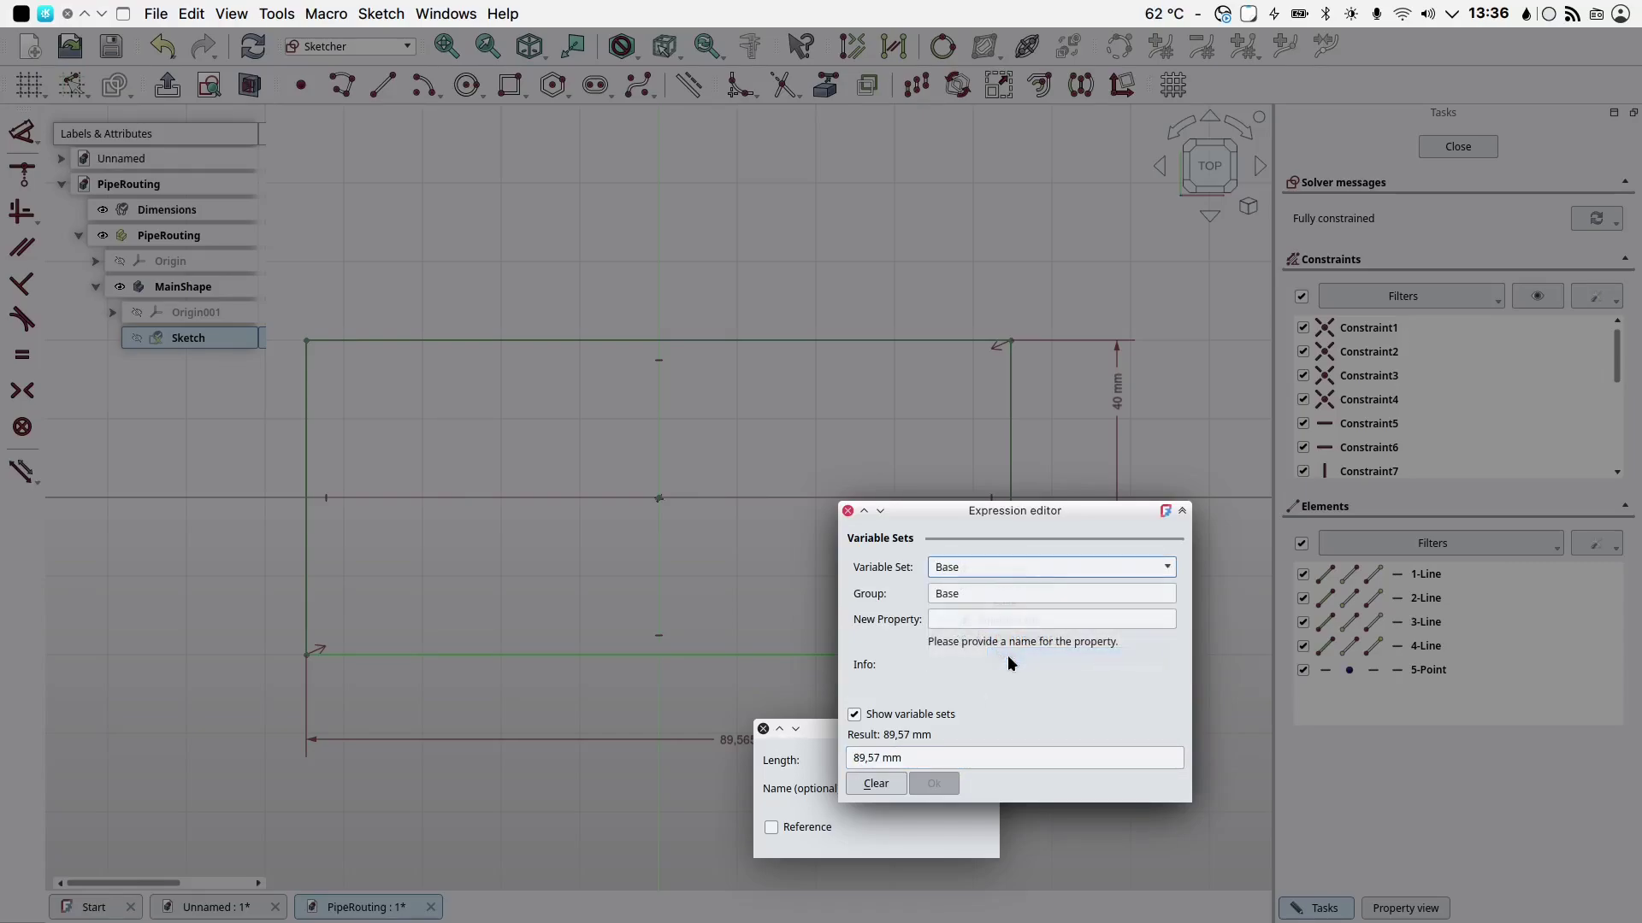
{"action": "left_click", "coordinate": [942, 619]}
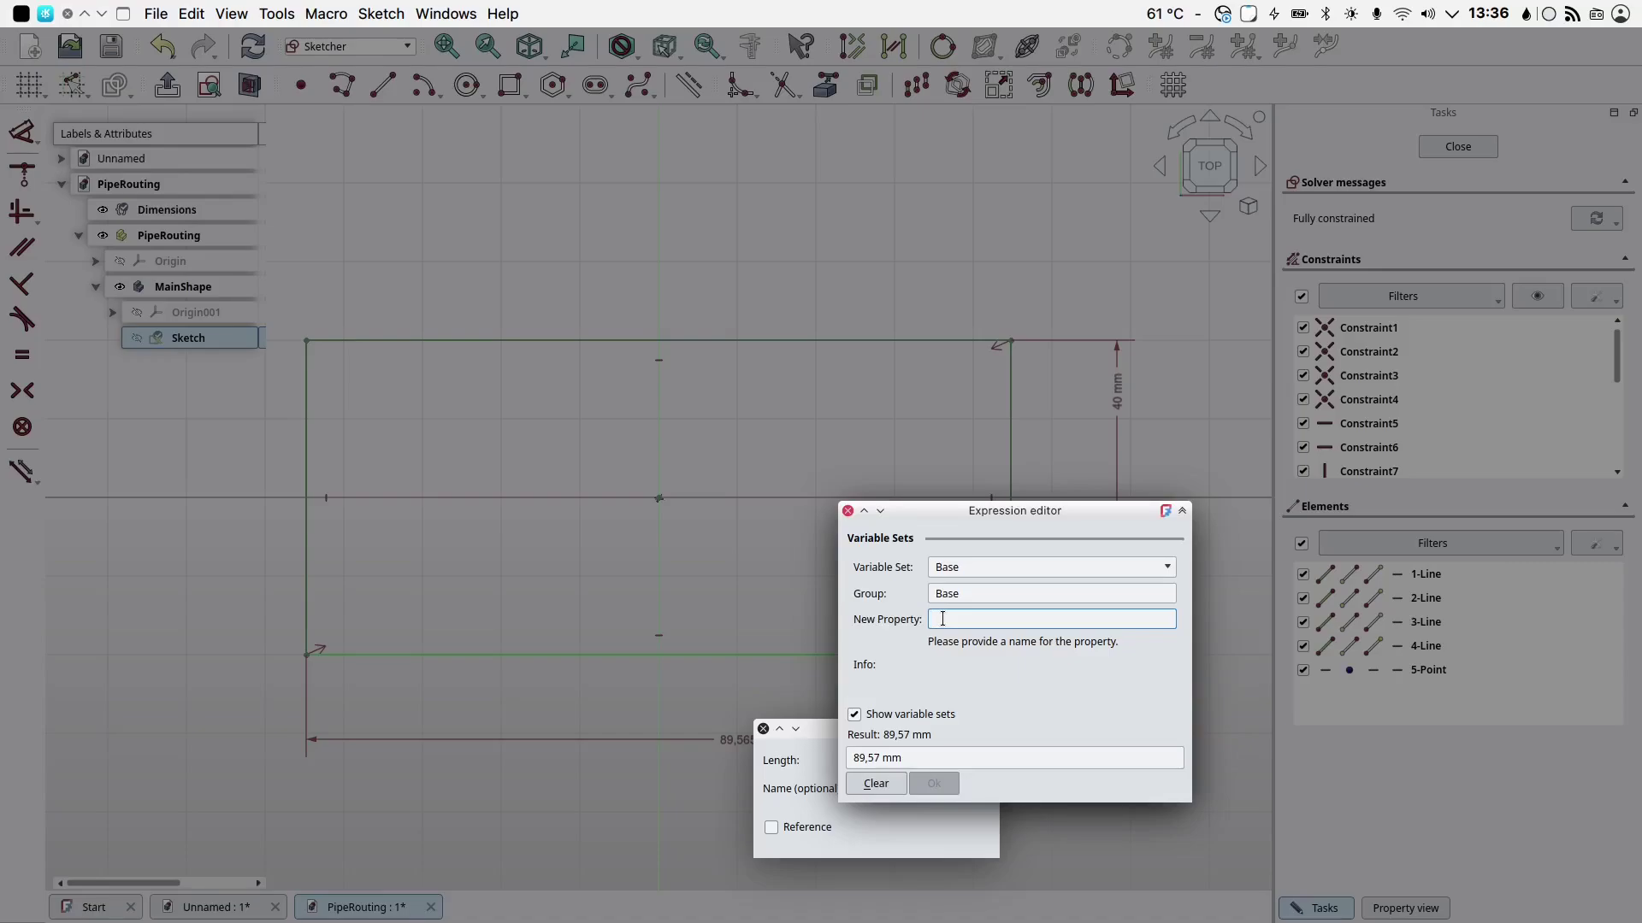
{"action": "type", "text": "Lenth"}
{"action": "left_click_drag", "start_coordinate": [884, 759], "coordinate": [830, 766]}
{"action": "type", "text": "80"}
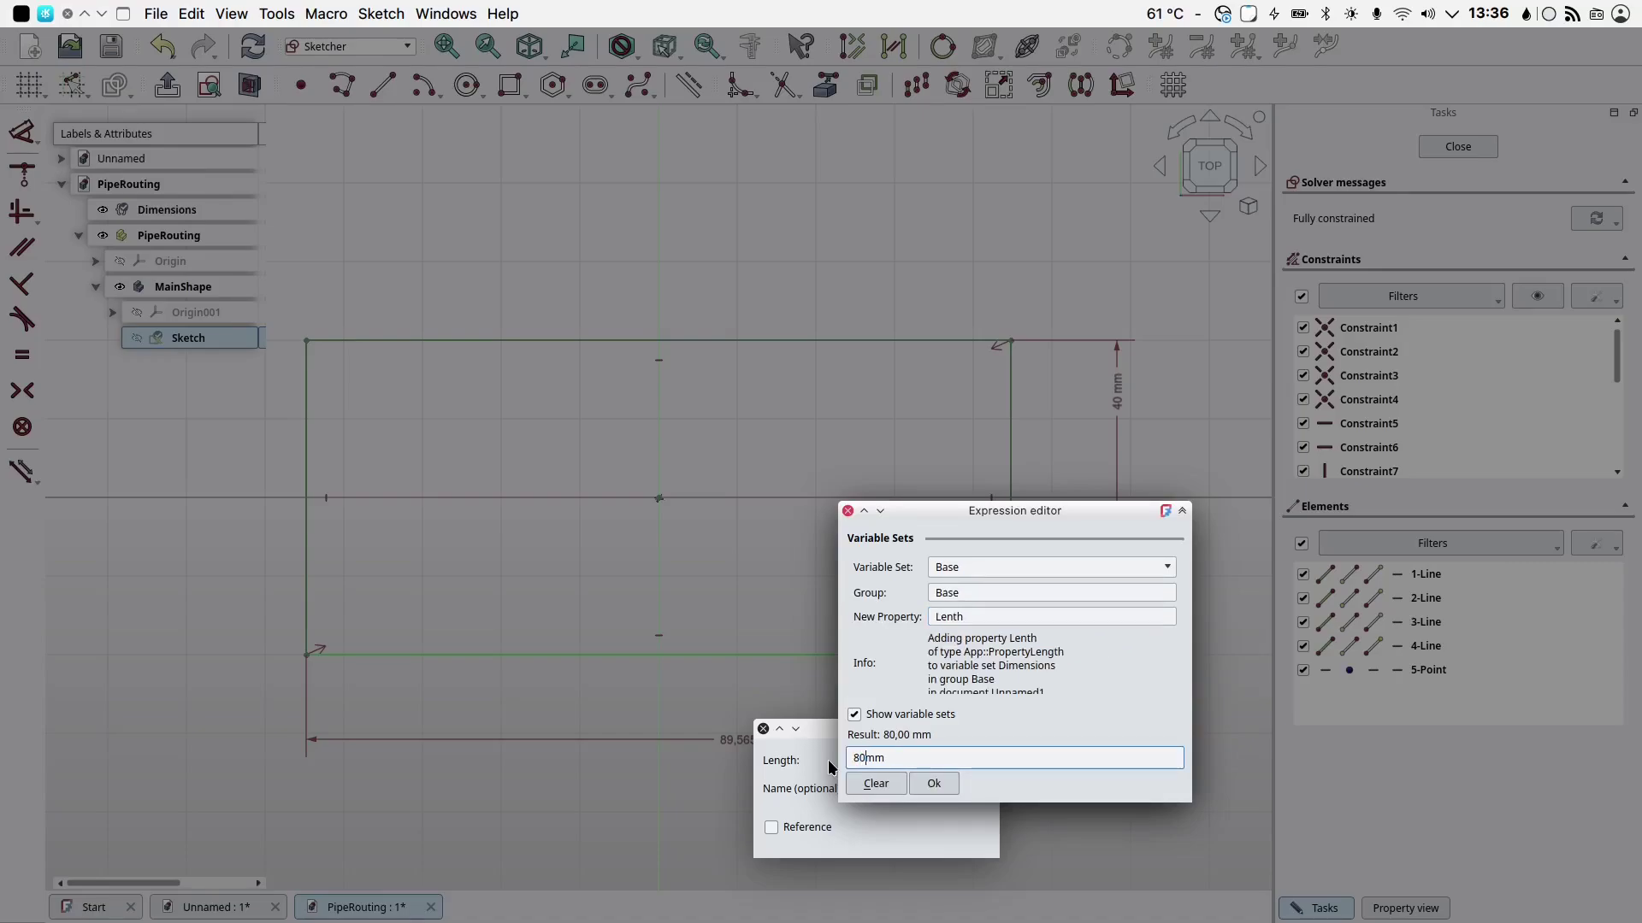
{"action": "left_click", "coordinate": [934, 783]}
{"action": "left_click", "coordinate": [866, 837]}
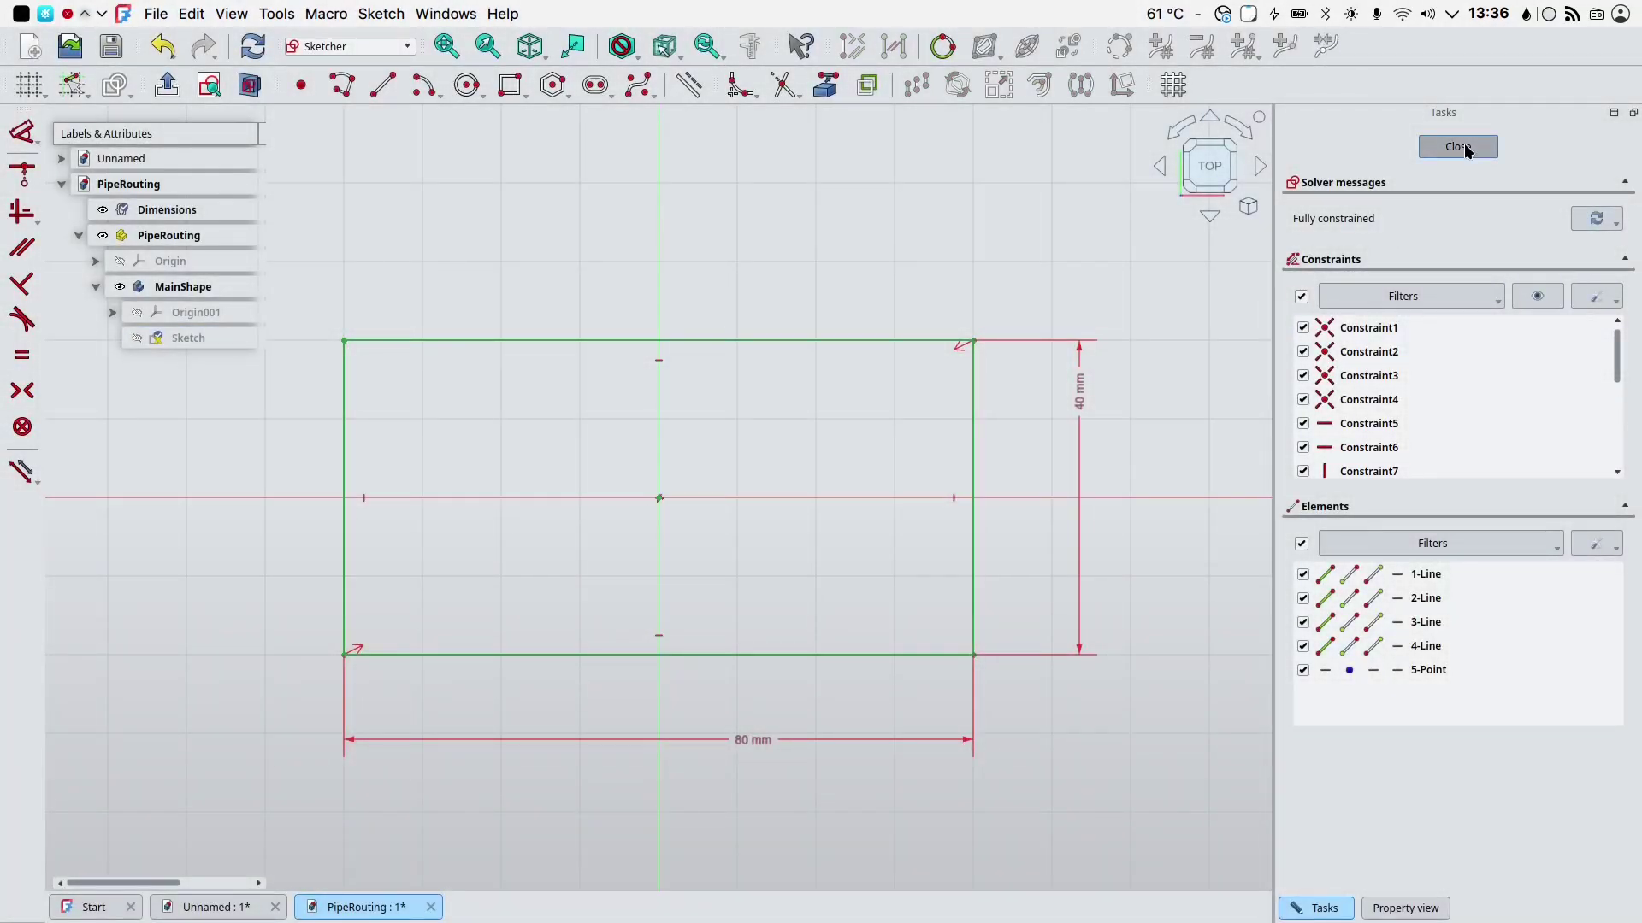
Close the sketch and pad it, with the length driven by a new 40 mm Height variable.
{"action": "left_click", "coordinate": [1464, 150]}
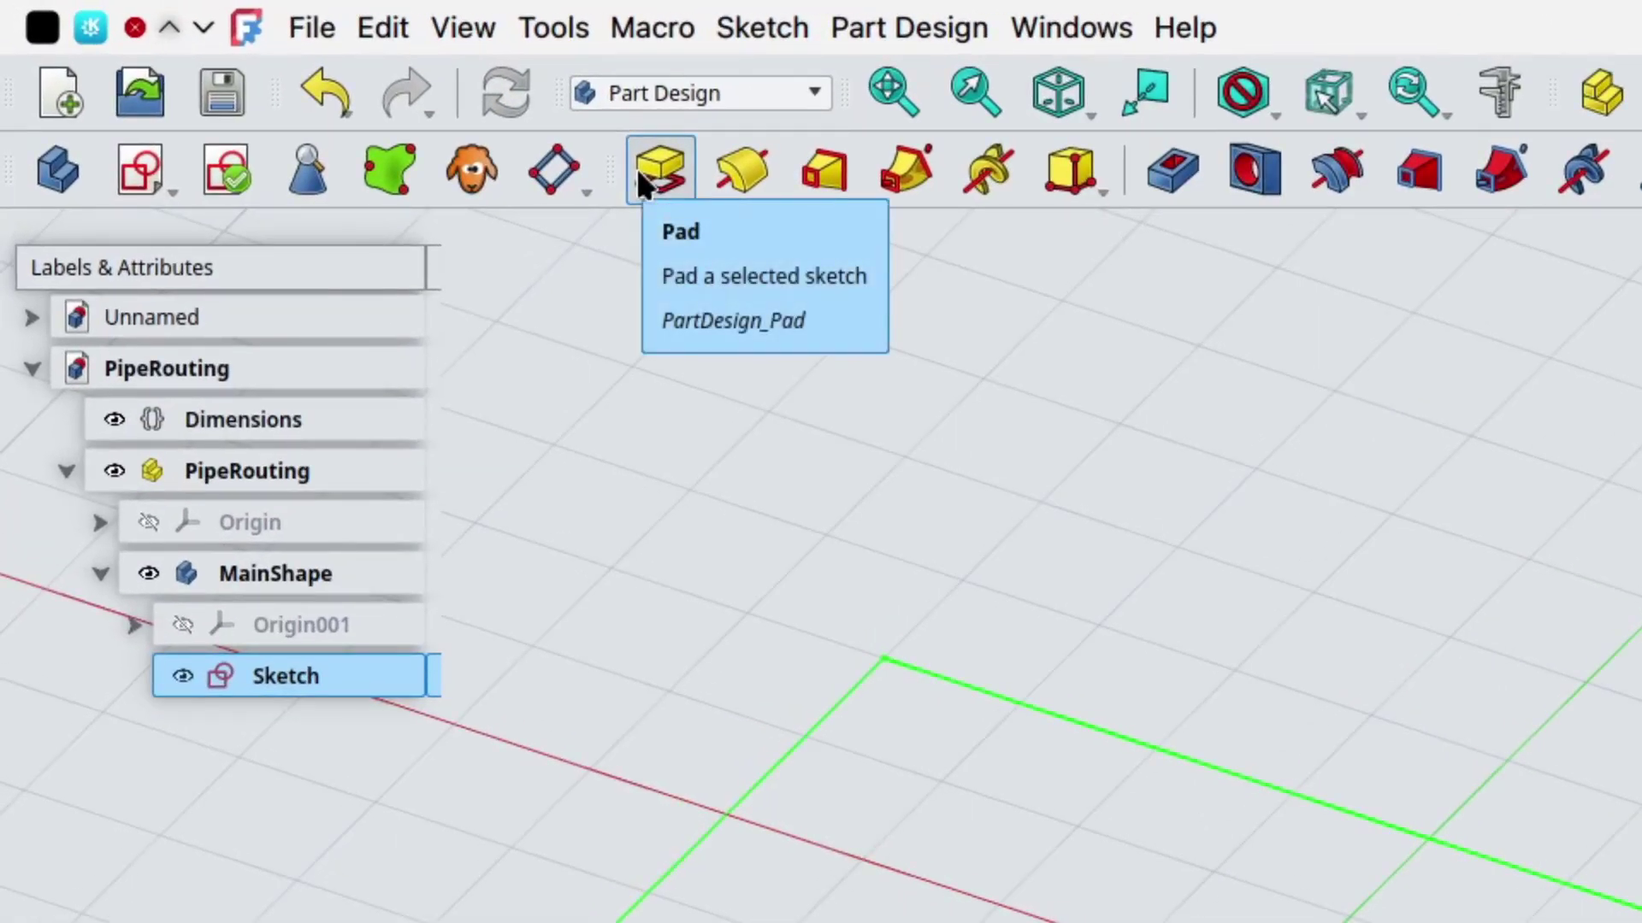
{"action": "left_click", "coordinate": [636, 168]}
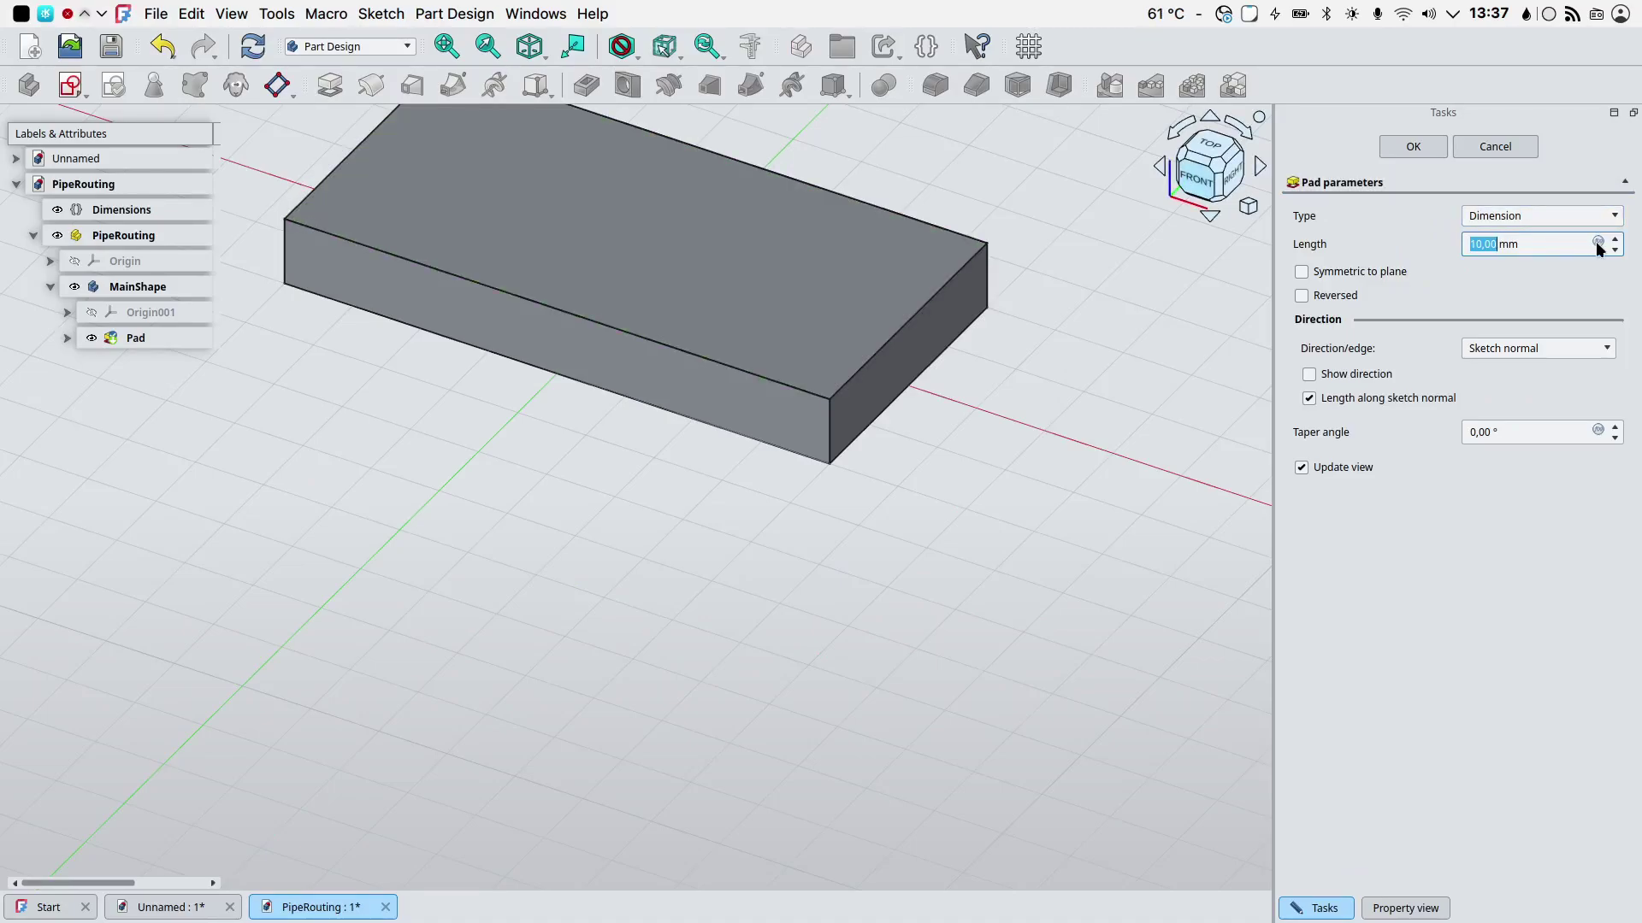
{"action": "left_click", "coordinate": [1597, 242]}
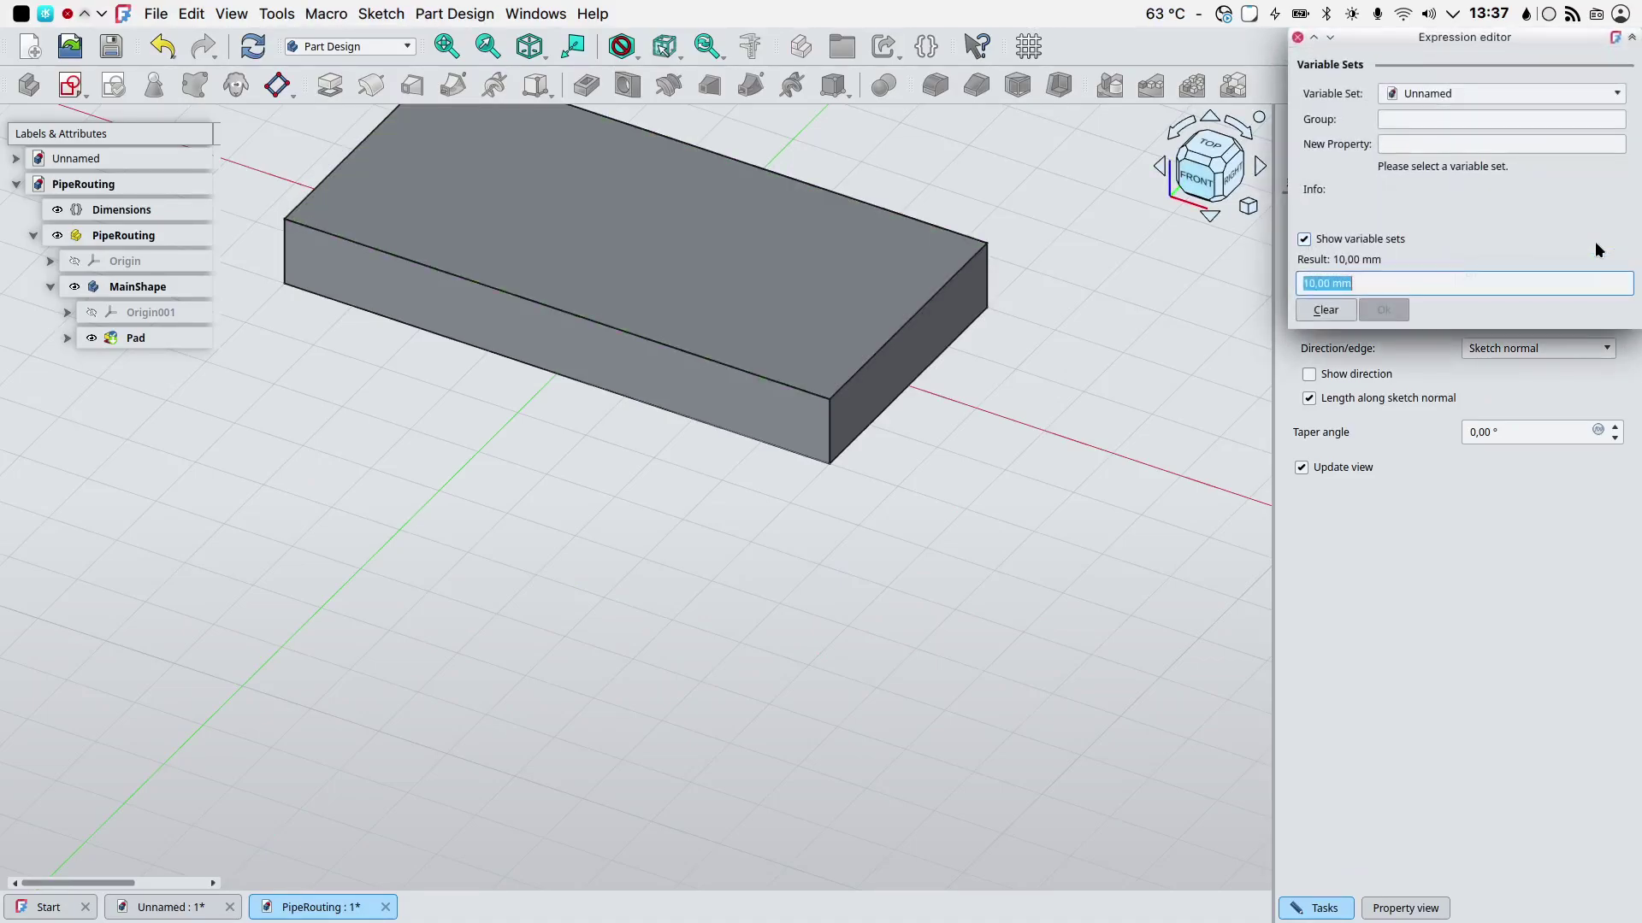
{"action": "left_click", "coordinate": [1472, 92]}
{"action": "left_click", "coordinate": [1462, 179]}
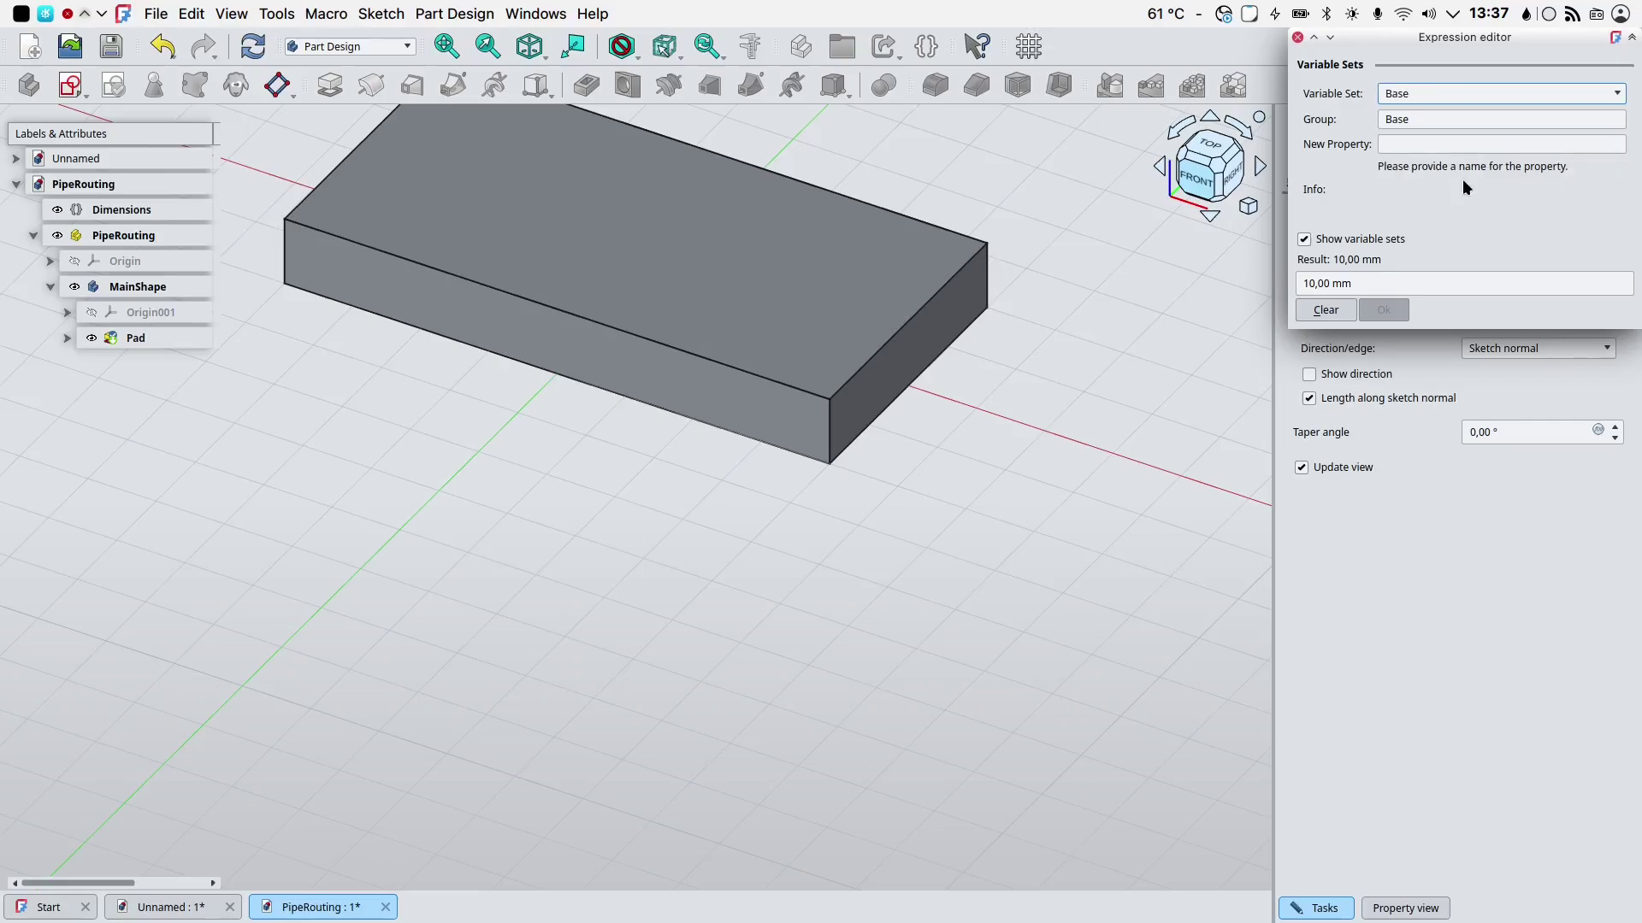
{"action": "left_click", "coordinate": [1428, 143]}
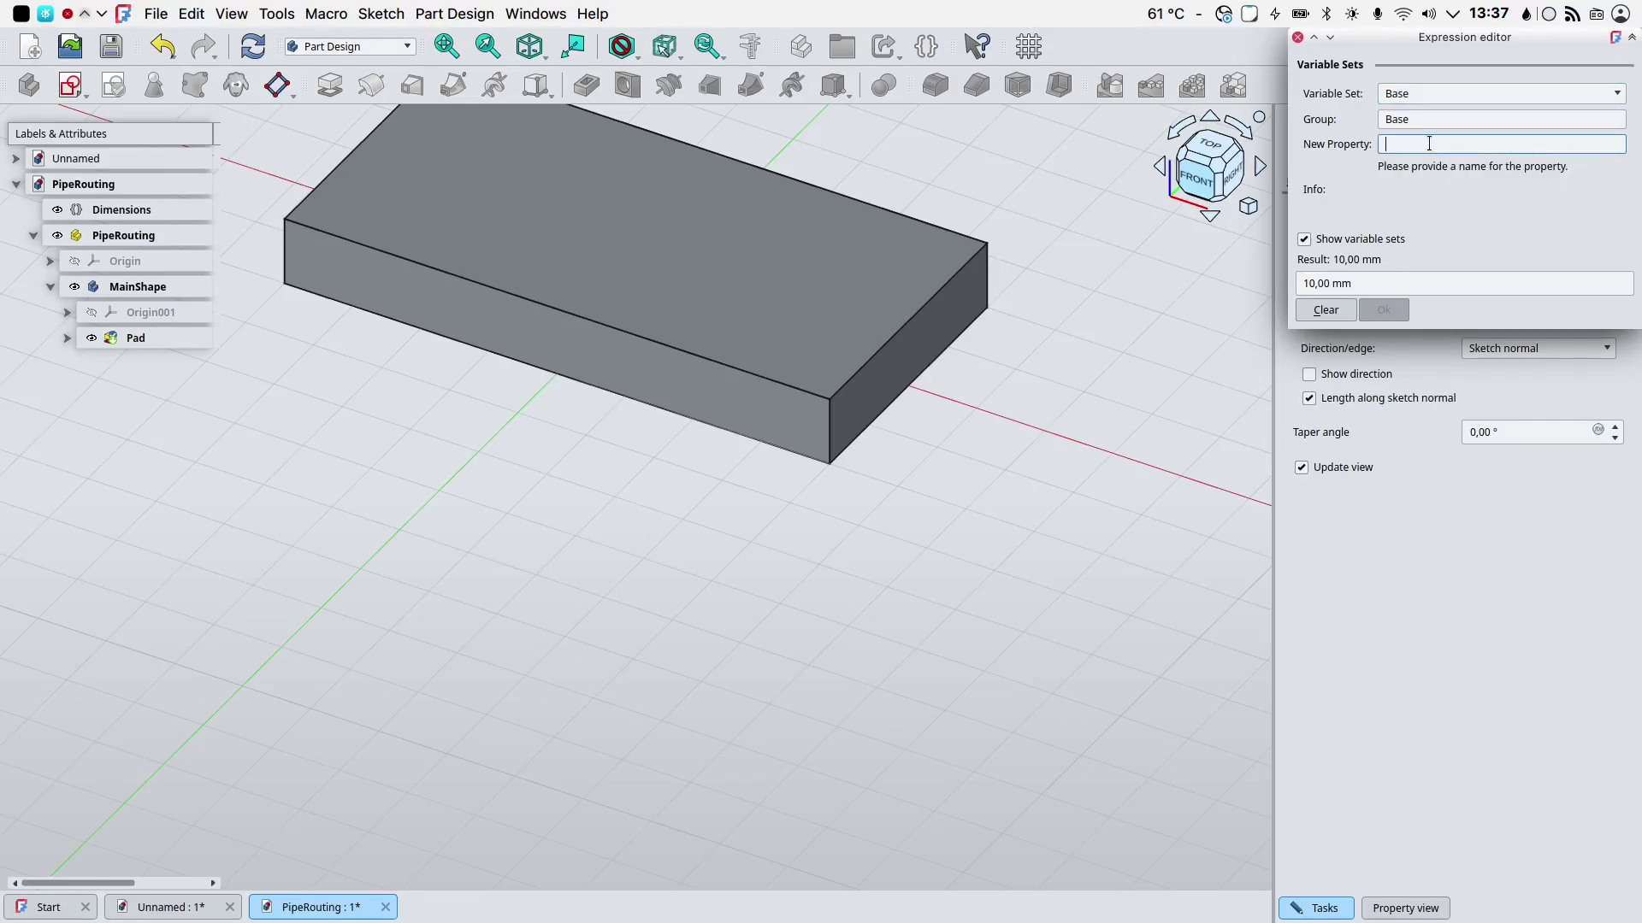
{"action": "type", "text": "Height"}
{"action": "key", "text": "Tab"}
{"action": "type", "text": "40"}
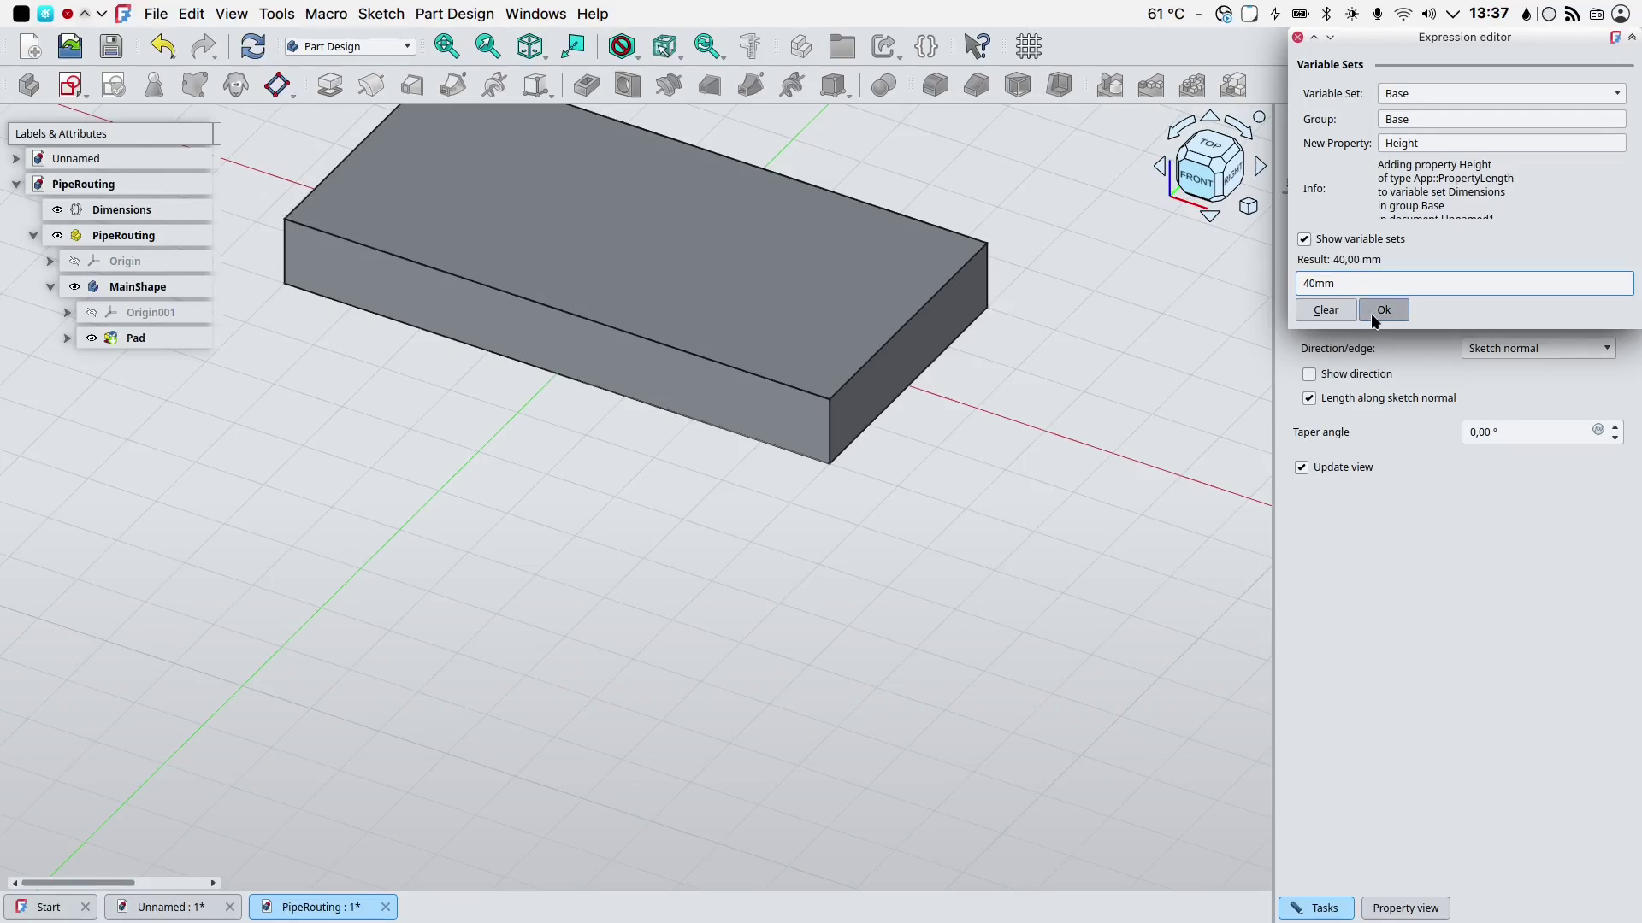
{"action": "left_click", "coordinate": [1380, 309]}
{"action": "key", "text": "Return"}
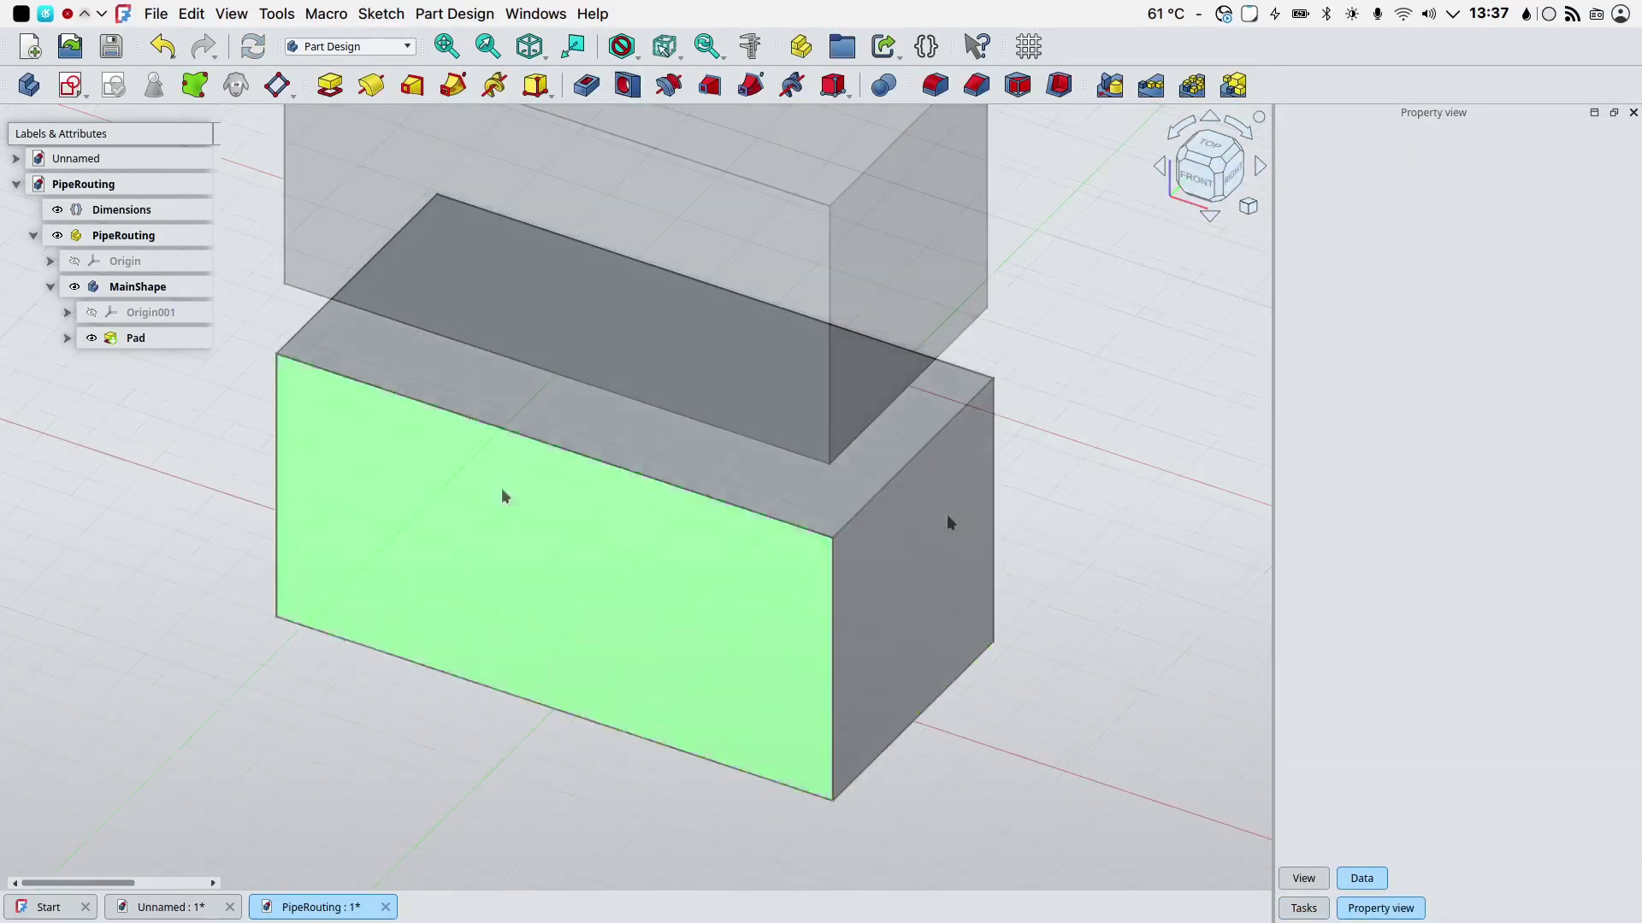
Finish the pad and try Dimensions values of Lenth 70 mm and Width 30 mm.
{"action": "left_click", "coordinate": [86, 208]}
{"action": "left_click", "coordinate": [95, 212]}
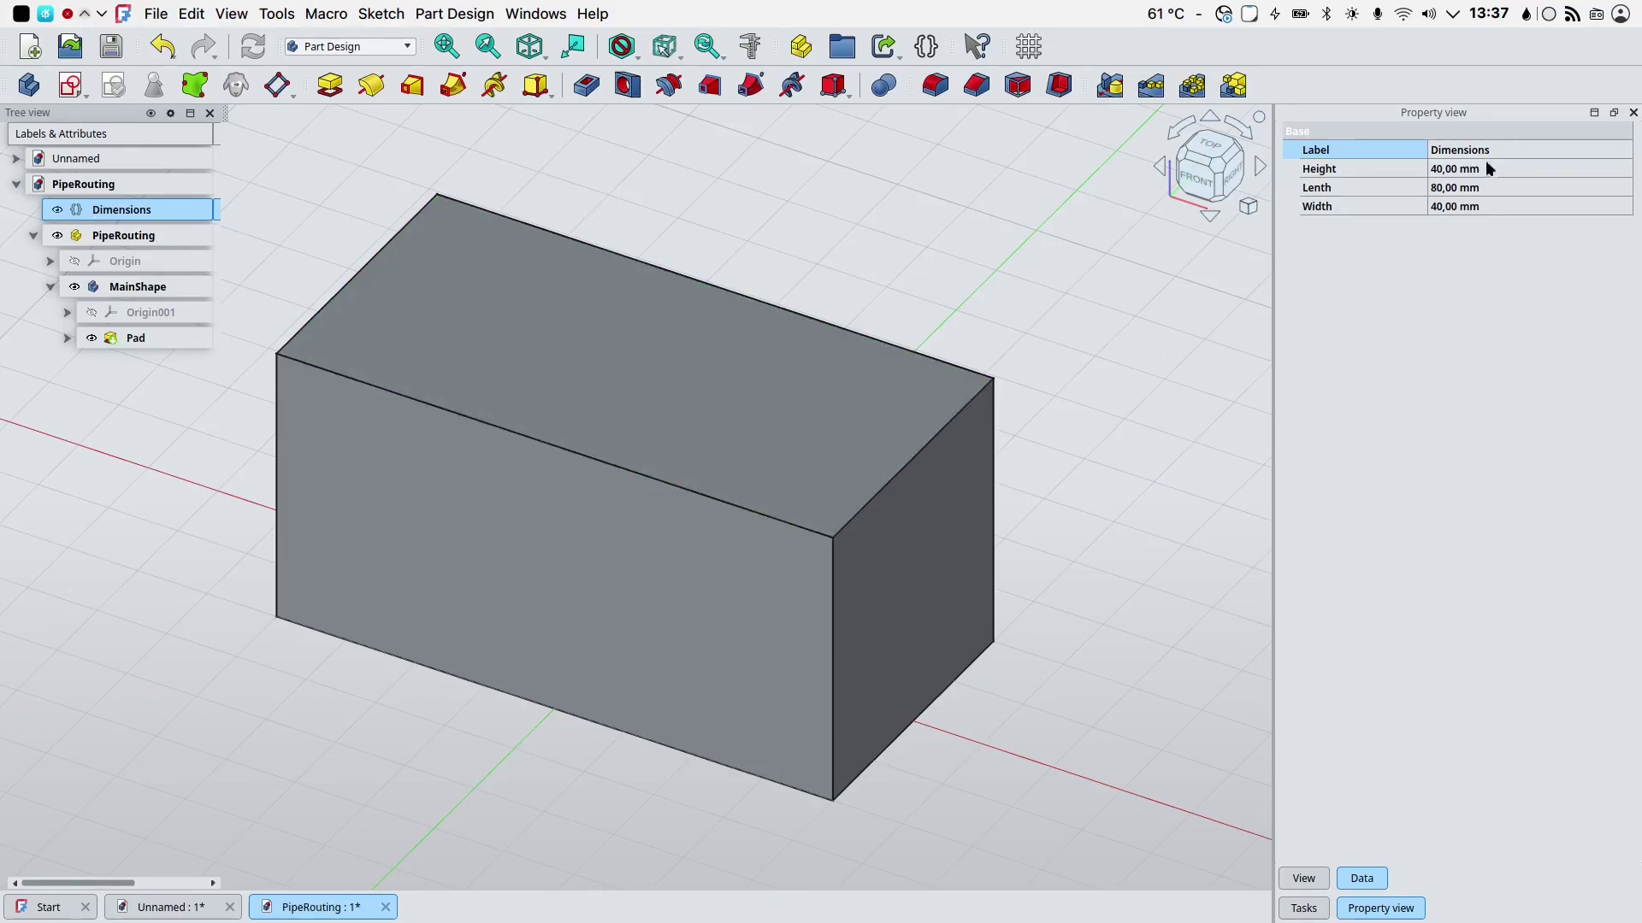
{"action": "left_click", "coordinate": [1445, 168]}
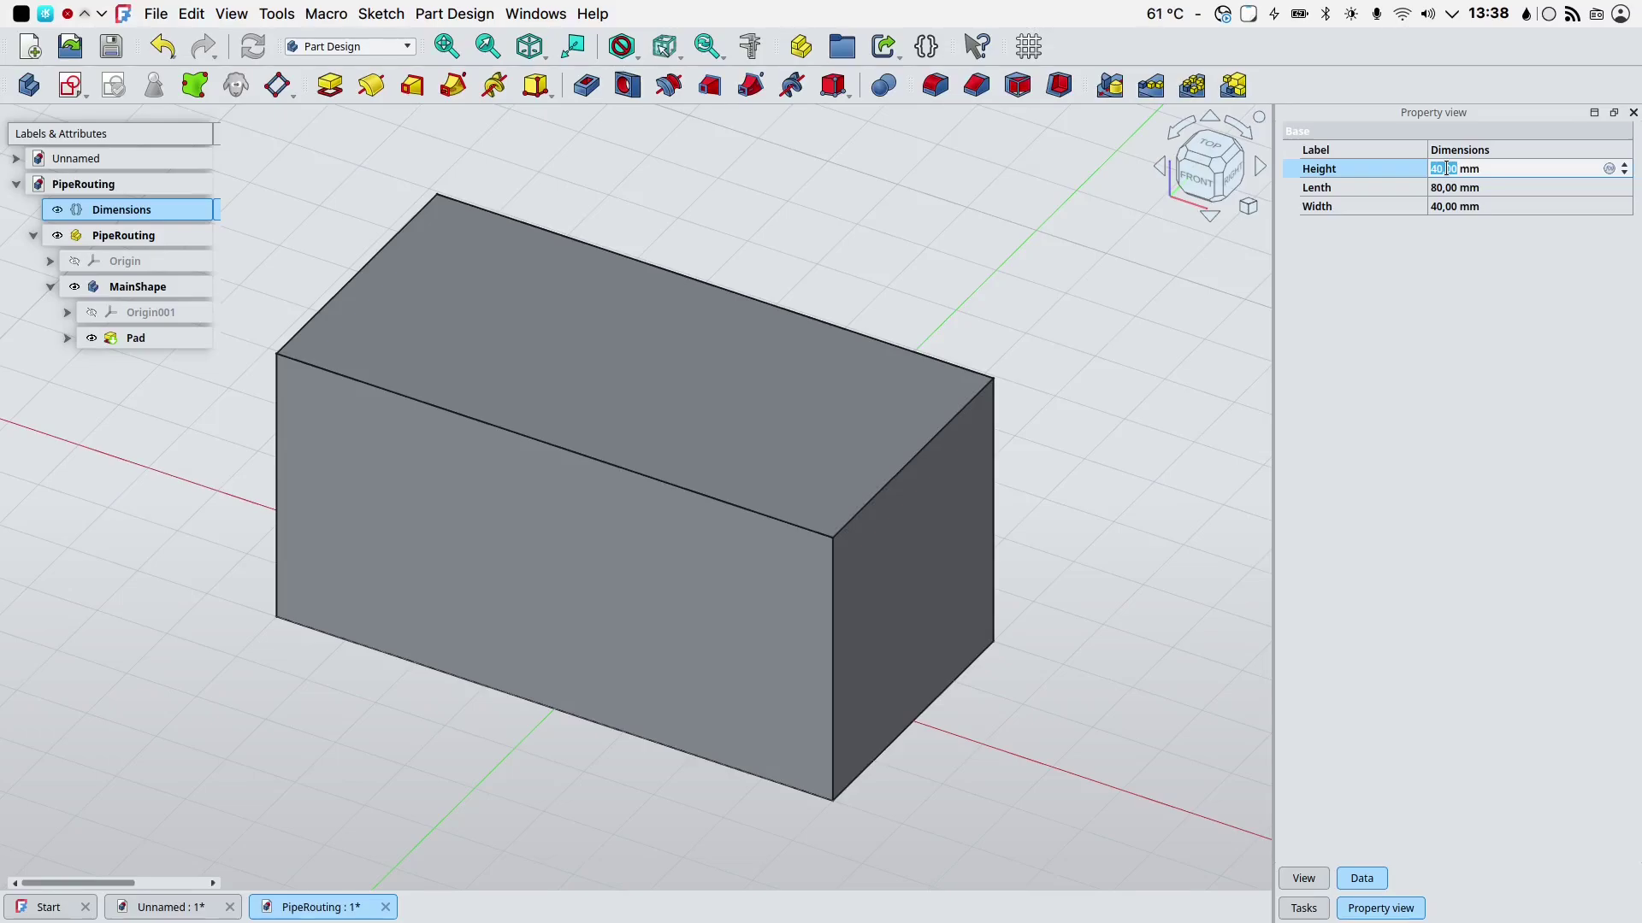
{"action": "key", "text": "Return"}
{"action": "left_click", "coordinate": [1445, 187]}
{"action": "type", "text": "70"}
{"action": "key", "text": "Tab"}
{"action": "type", "text": "30"}
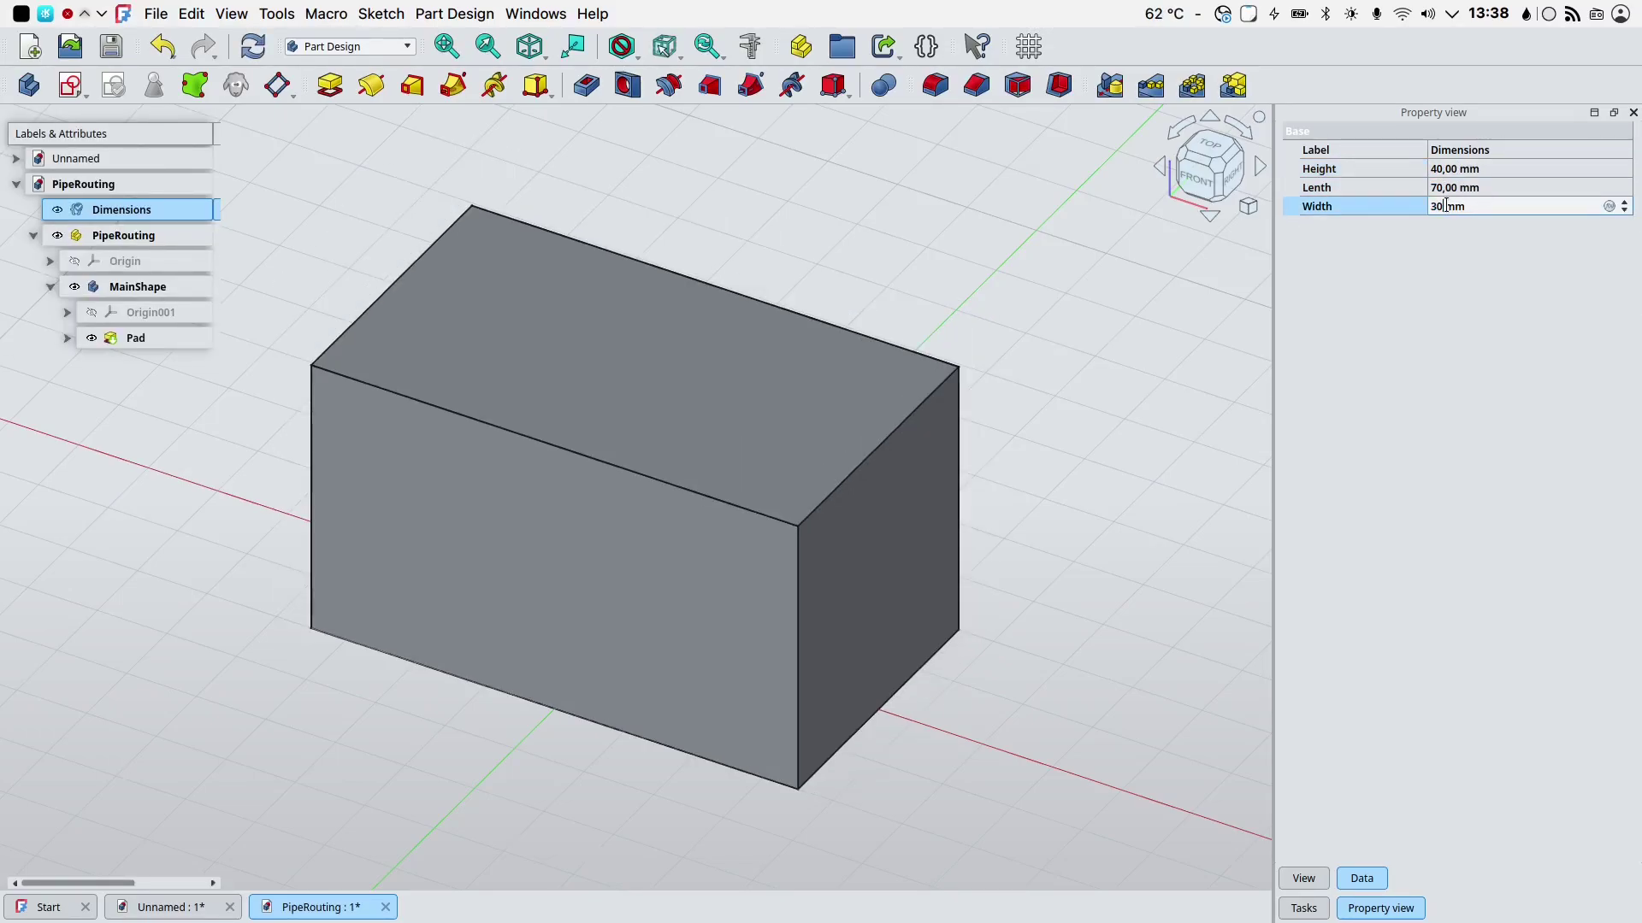
{"action": "key", "text": "Return"}
Set the Dimensions variables to Height 50 mm, Lenth 80 mm and Width 40 mm.
{"action": "left_click", "coordinate": [1454, 168]}
{"action": "type", "text": "50"}
{"action": "key", "text": "Tab"}
{"action": "type", "text": "80"}
{"action": "key", "text": "Tab"}
{"action": "type", "text": "40"}
{"action": "key", "text": "Return"}
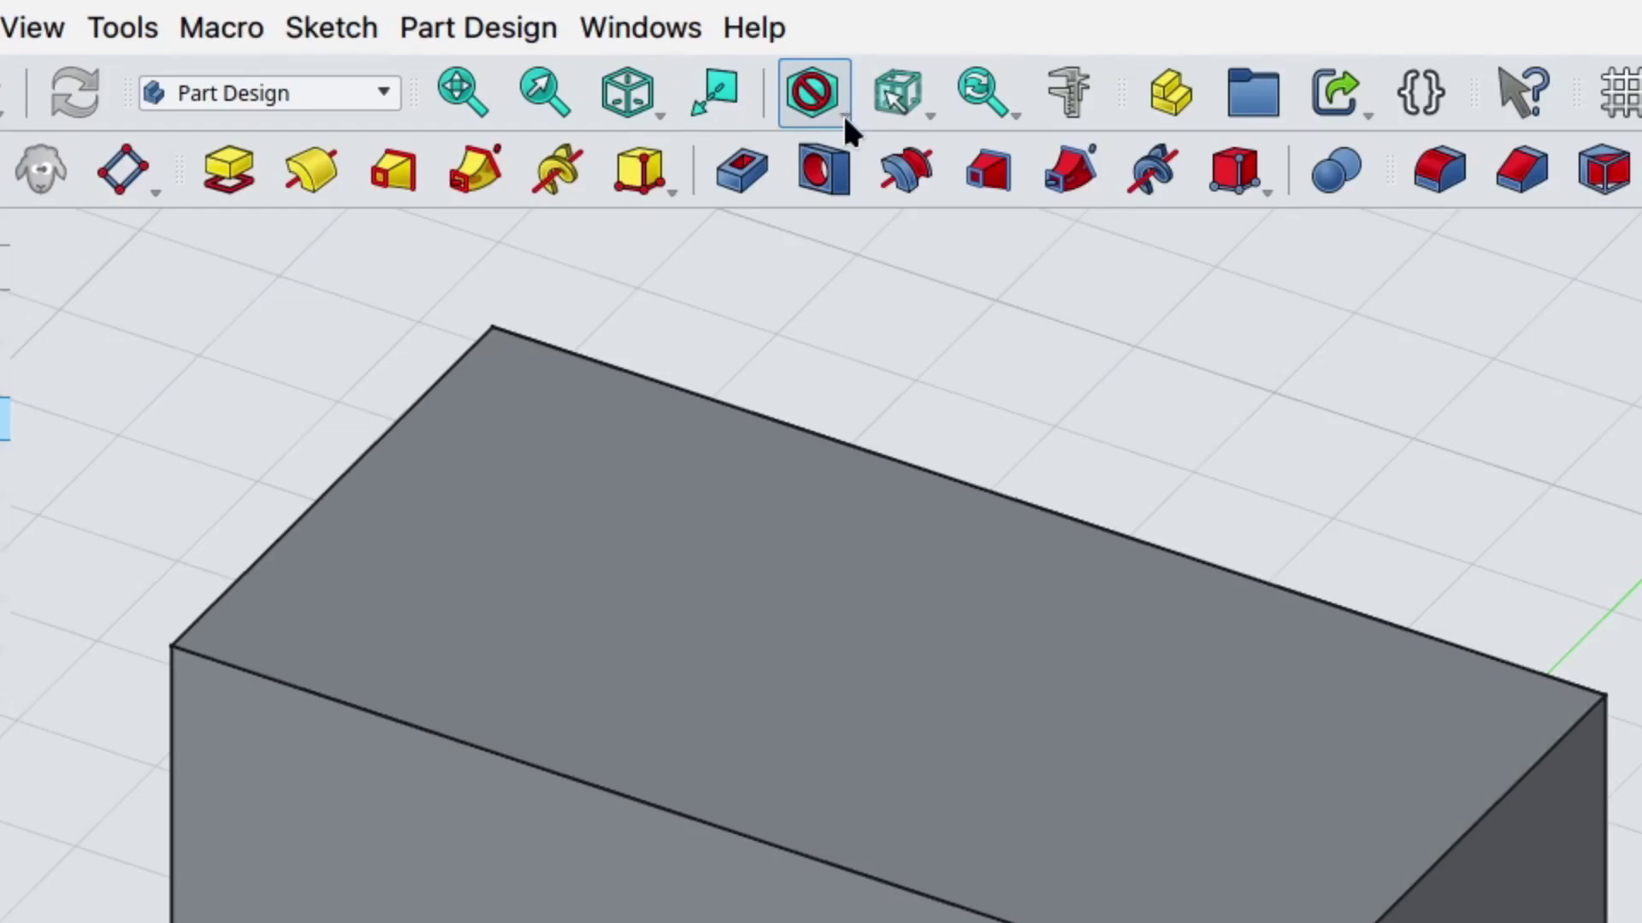
Switch the box to Wireframe draw style and select the edges to be rounded.
{"action": "left_click", "coordinate": [843, 115]}
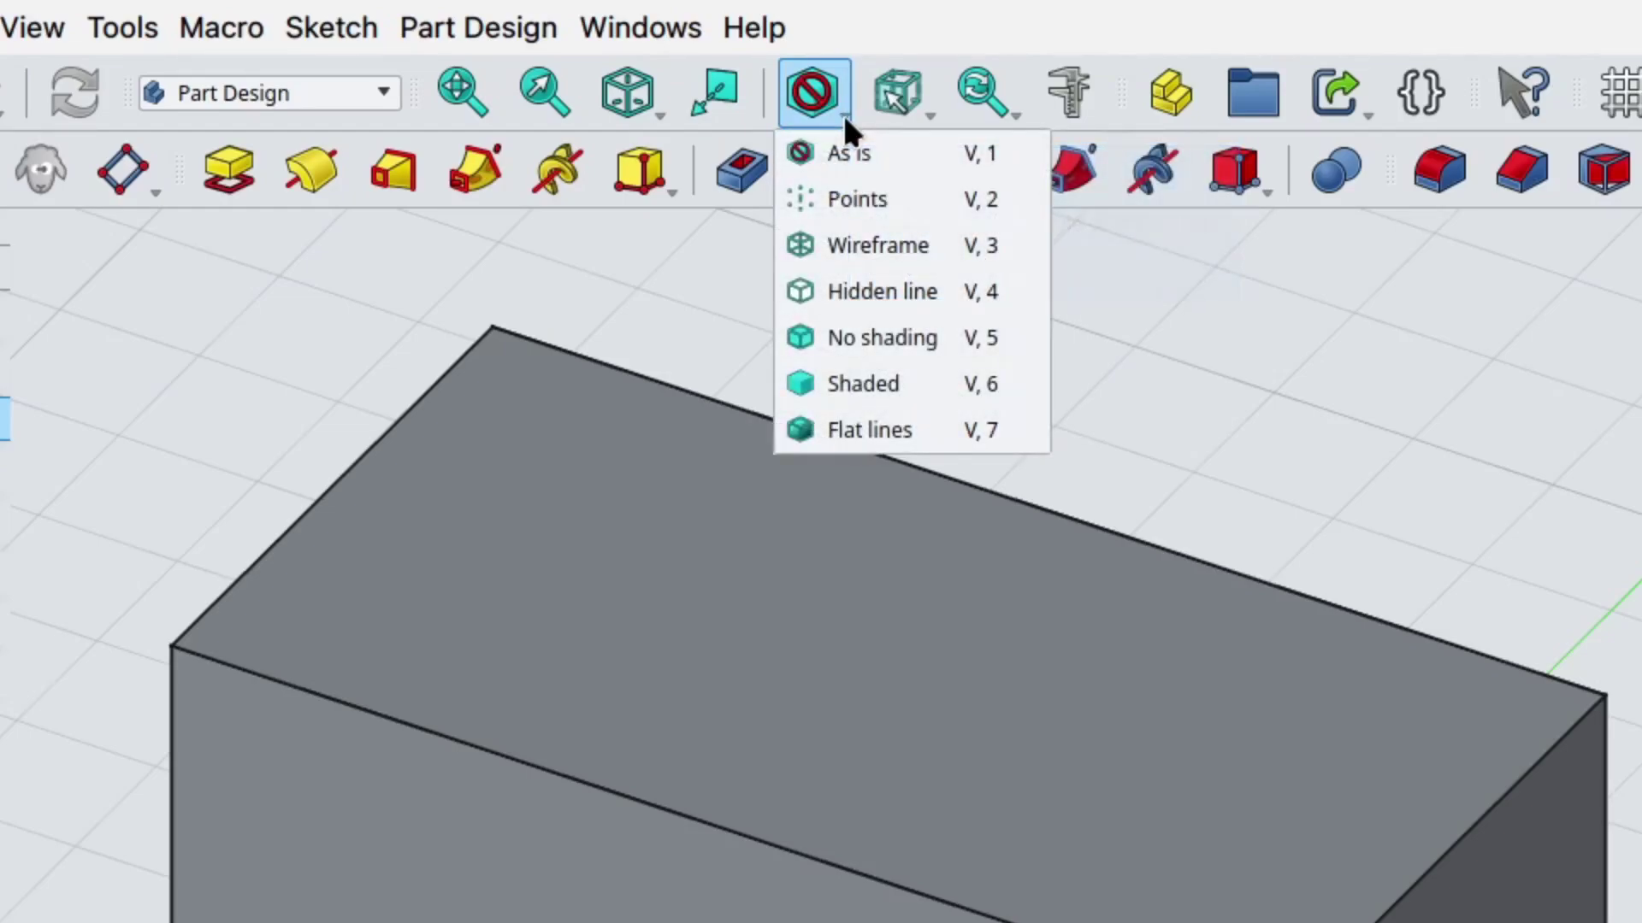
{"action": "left_click", "coordinate": [860, 249]}
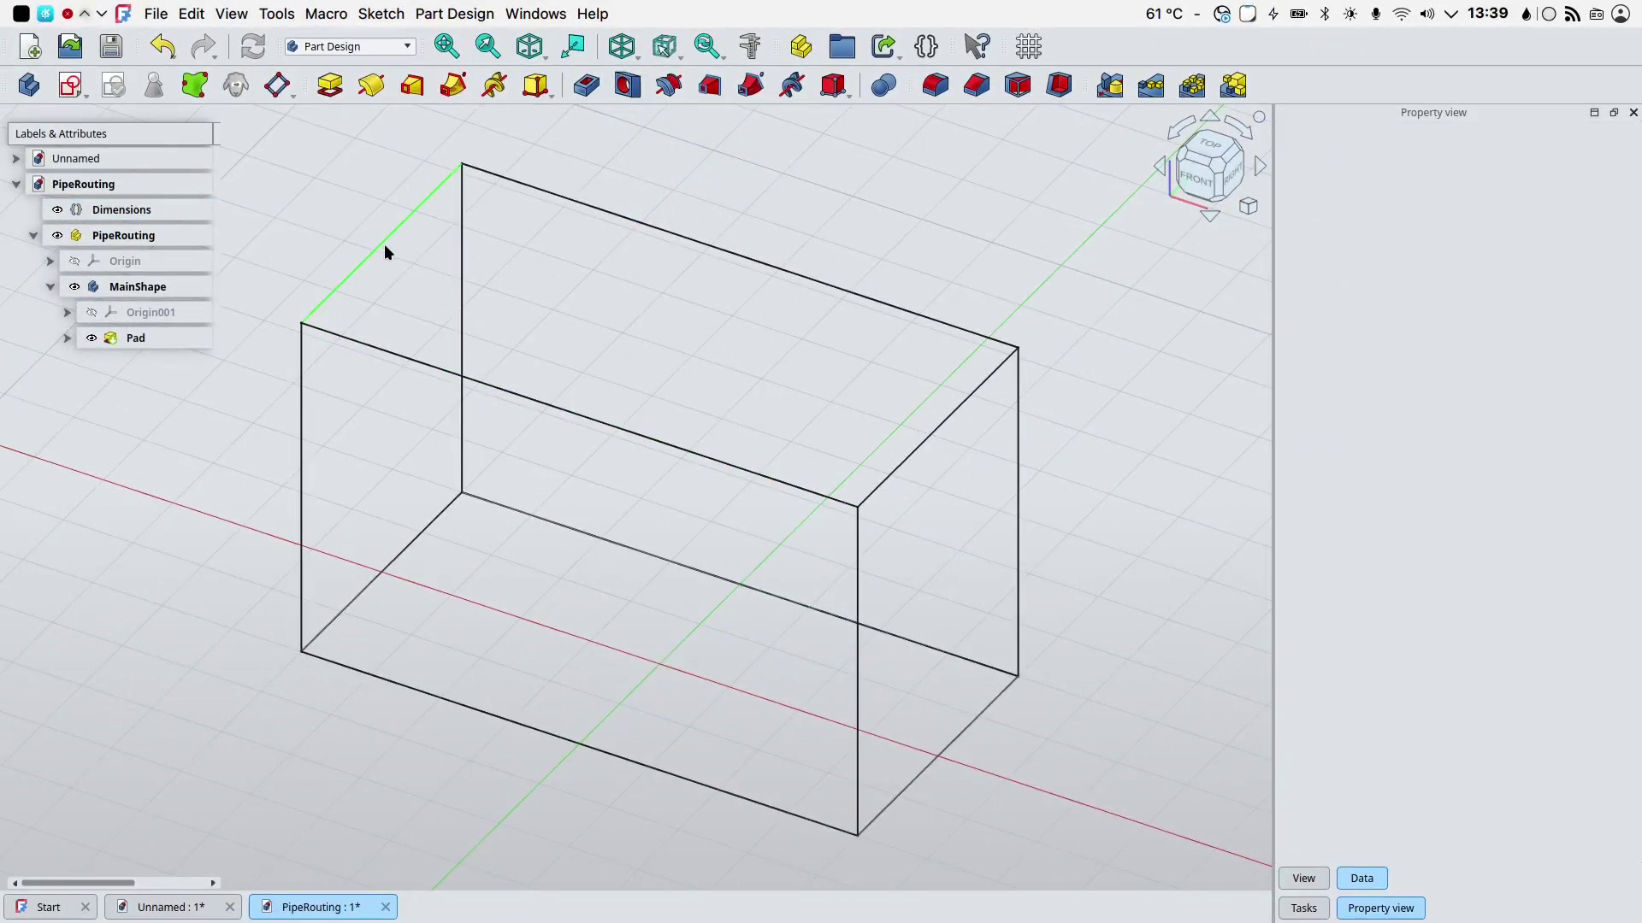
{"action": "left_click", "coordinate": [385, 250]}
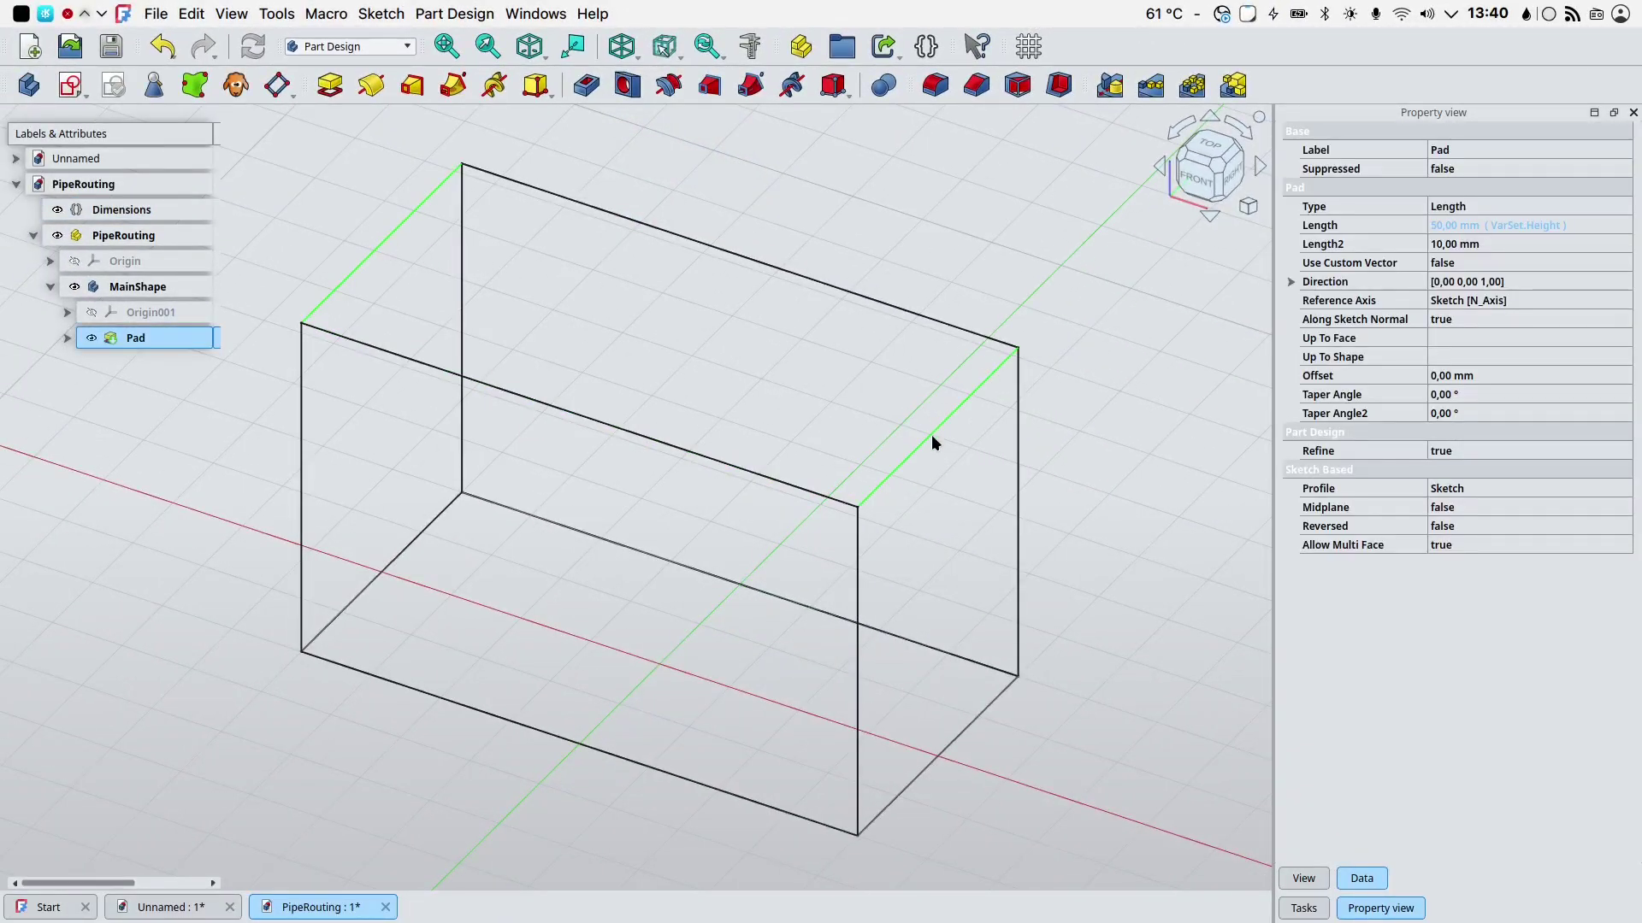
{"action": "left_click", "coordinate": [691, 566], "text": "ctrl"}
{"action": "left_click", "coordinate": [530, 729], "text": "ctrl"}
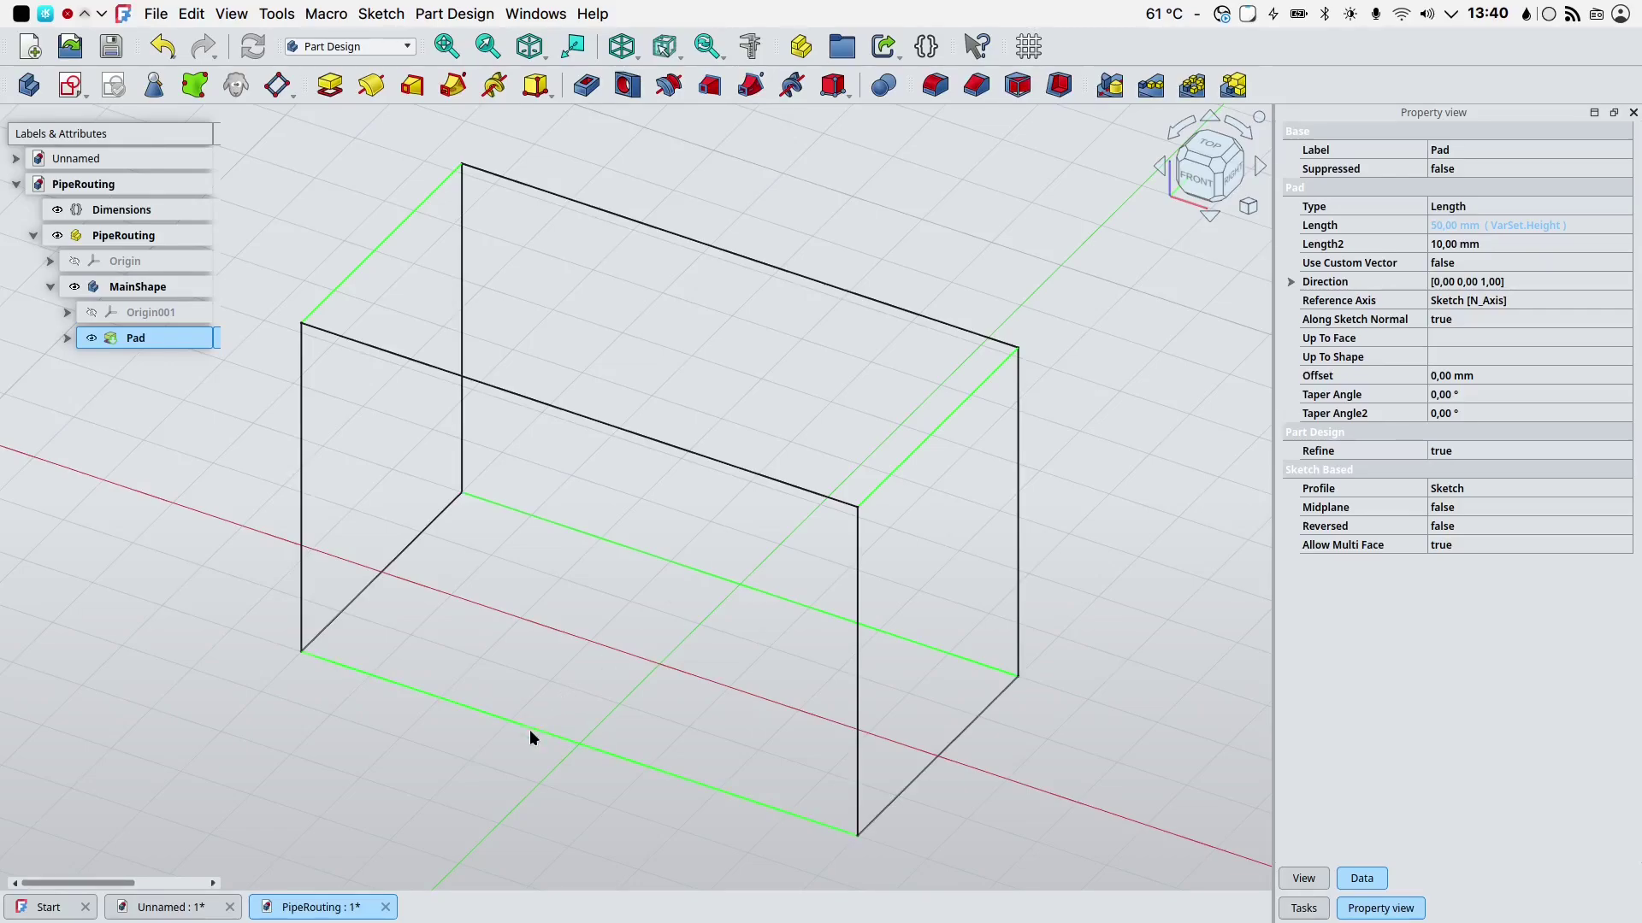
Fillet the selected edges with radius set by a new 10 mm FilletSize variable.
{"action": "left_click", "coordinate": [935, 88]}
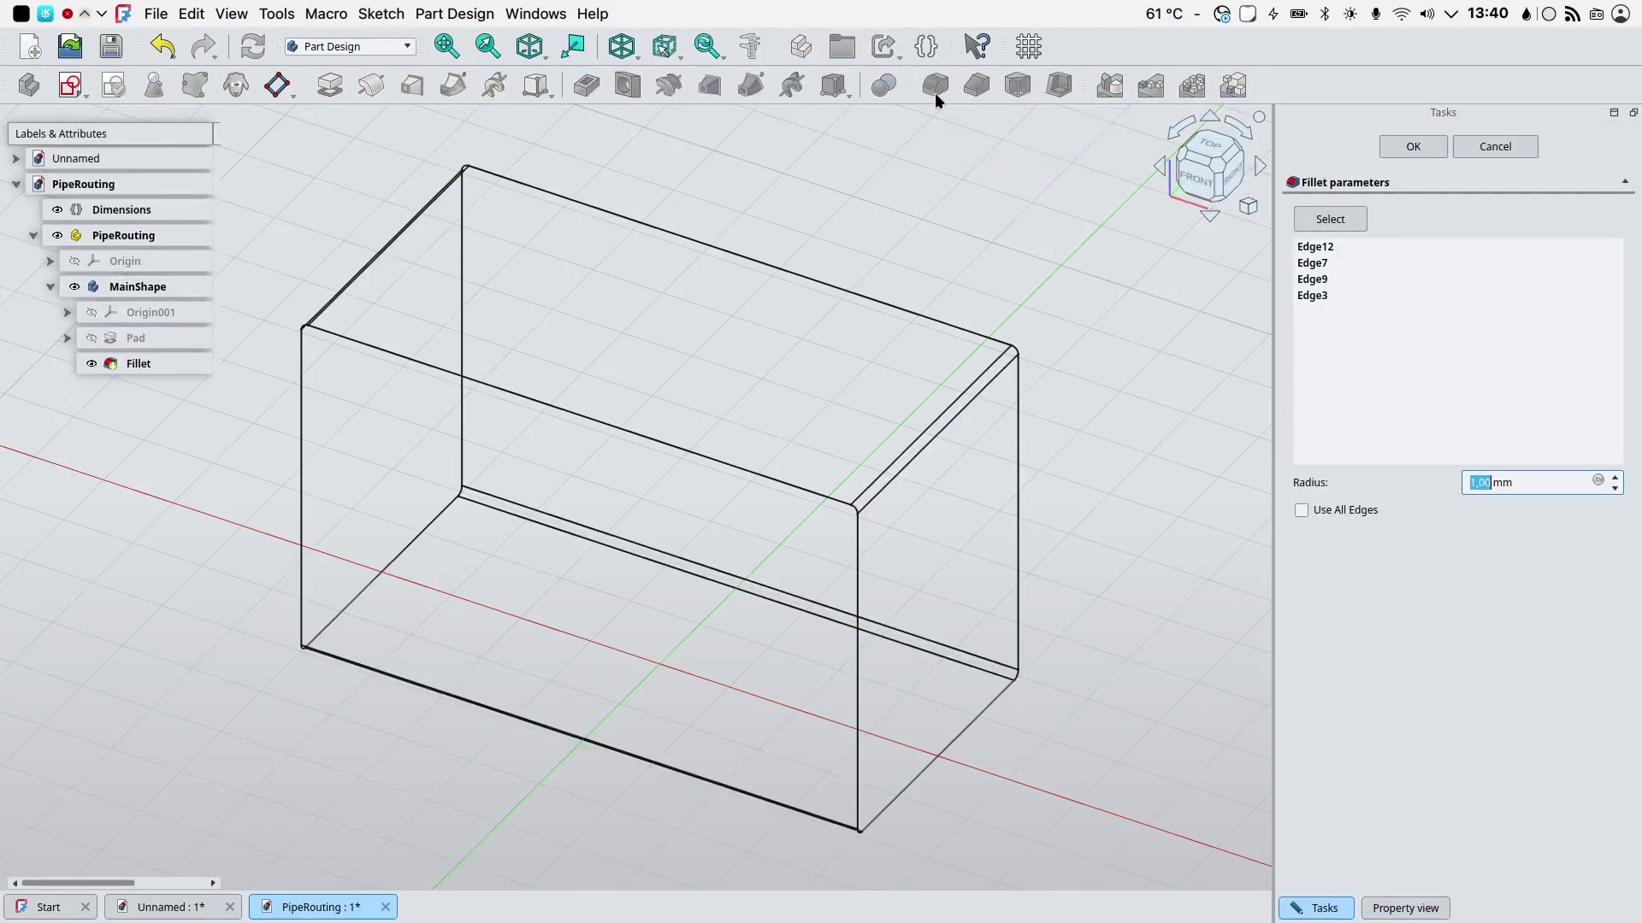
{"action": "left_click", "coordinate": [1595, 480]}
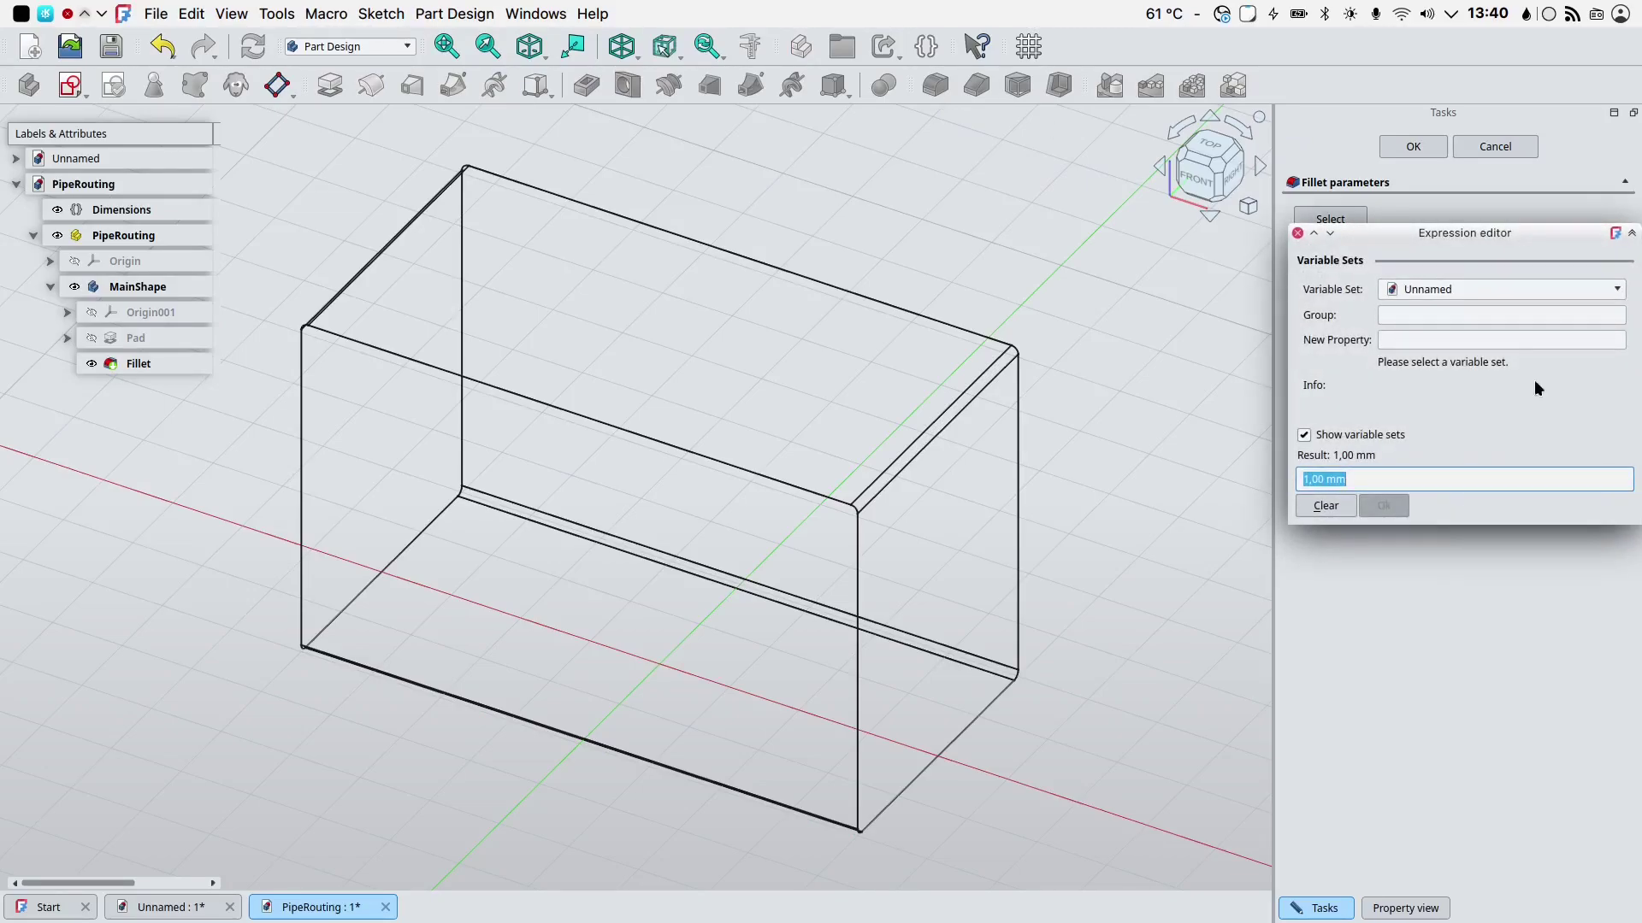
{"action": "left_click", "coordinate": [1474, 287]}
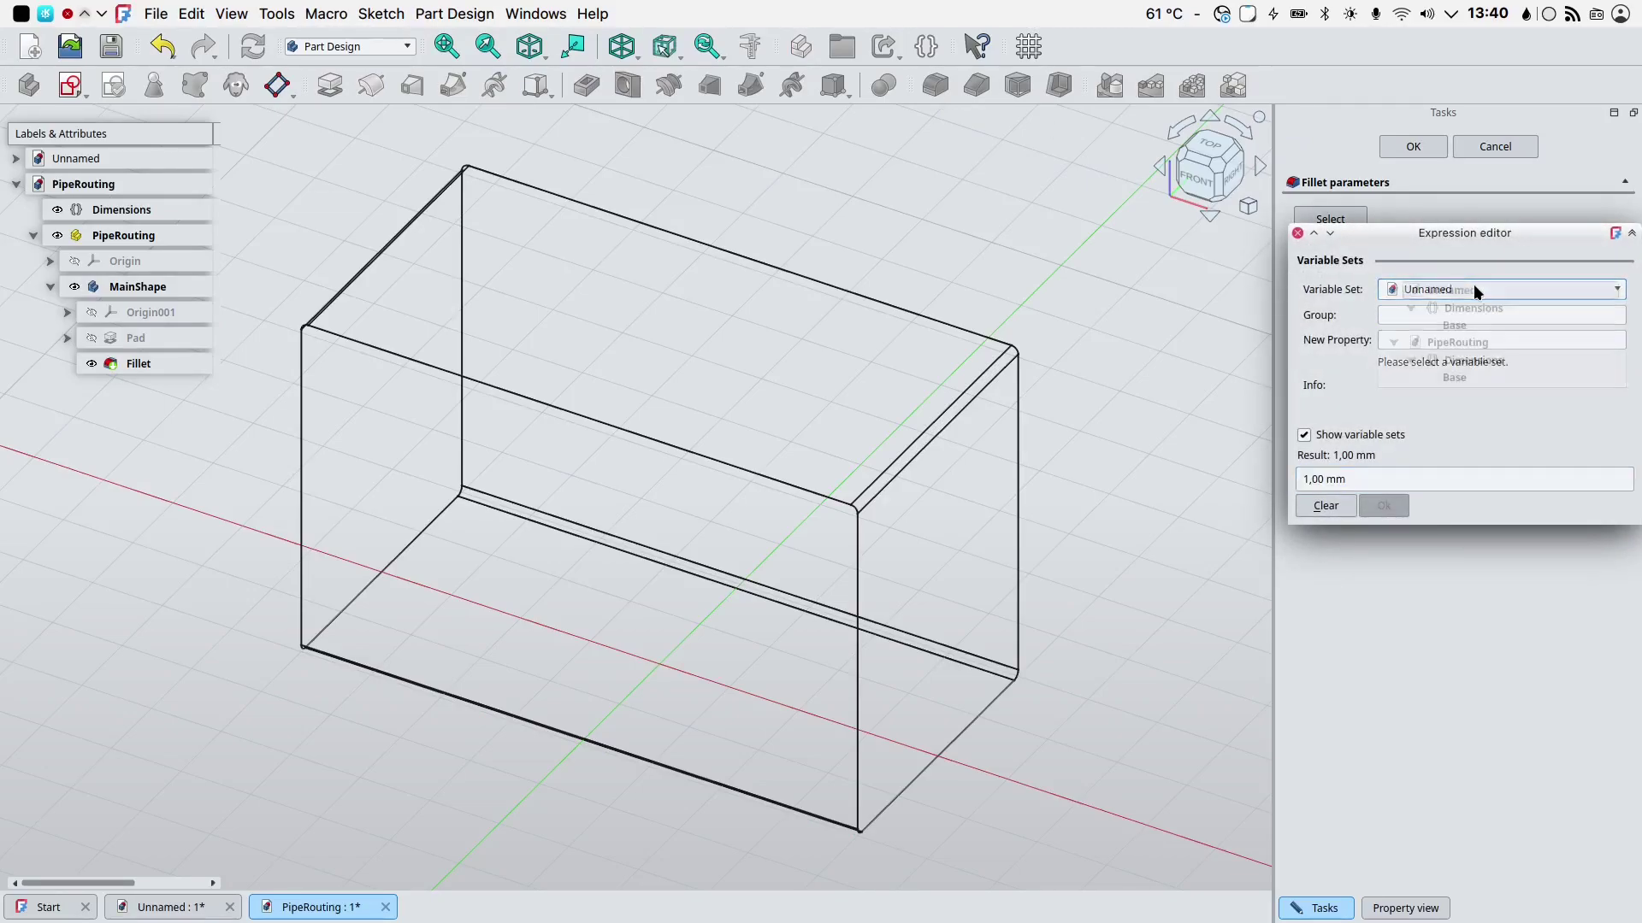
{"action": "left_click", "coordinate": [1468, 378]}
{"action": "left_click", "coordinate": [1404, 339]}
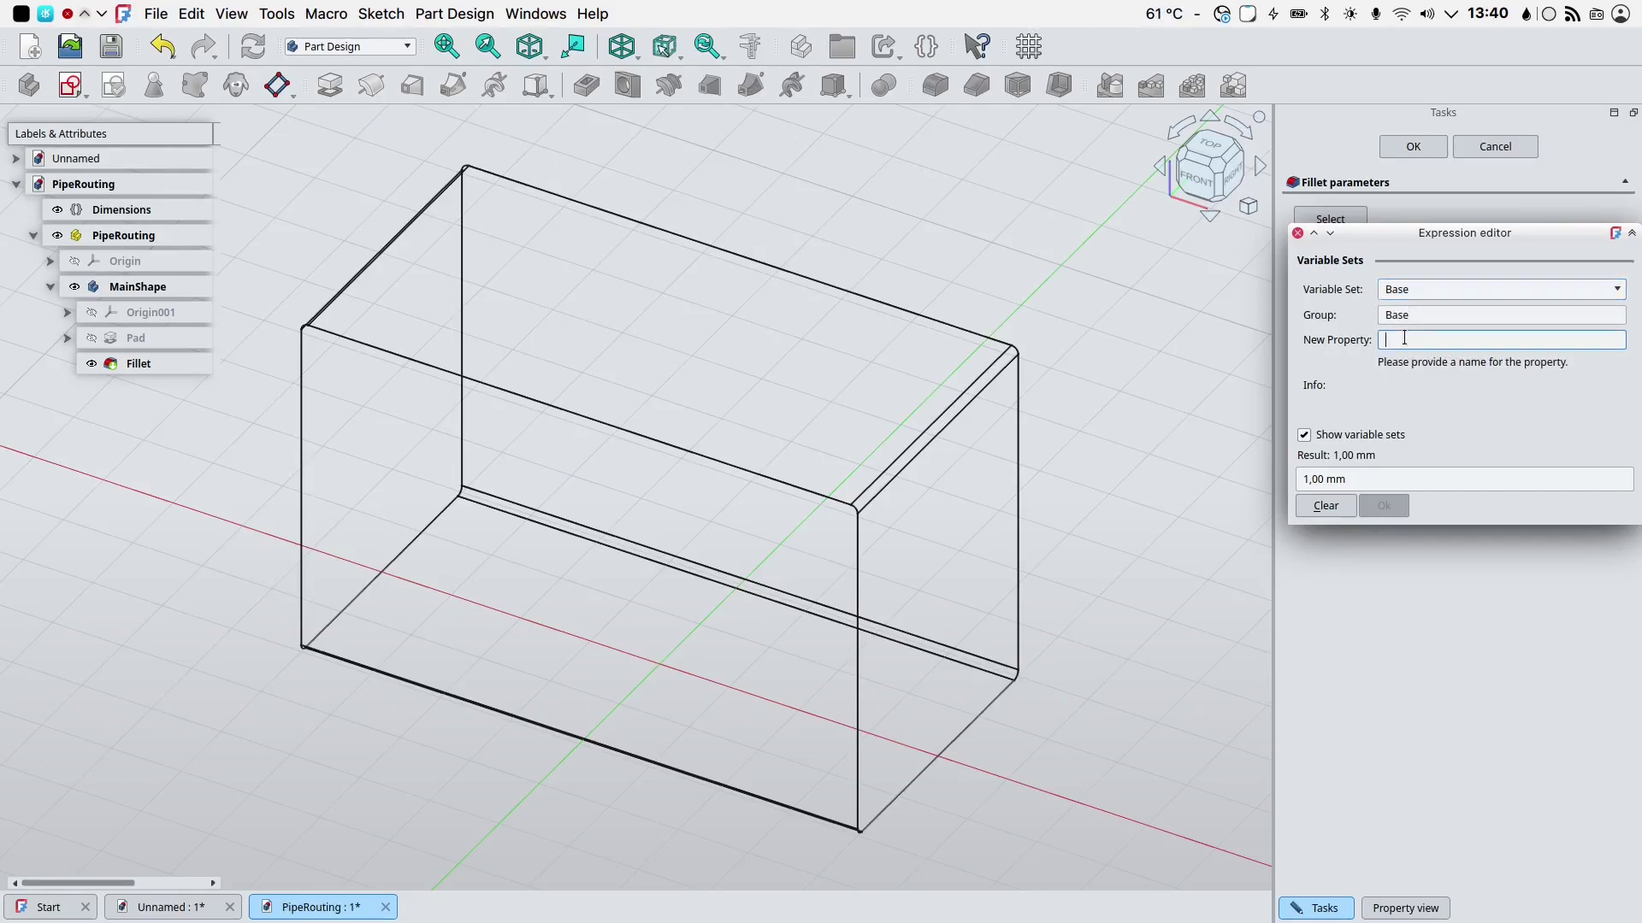
{"action": "type", "text": "FilletSize"}
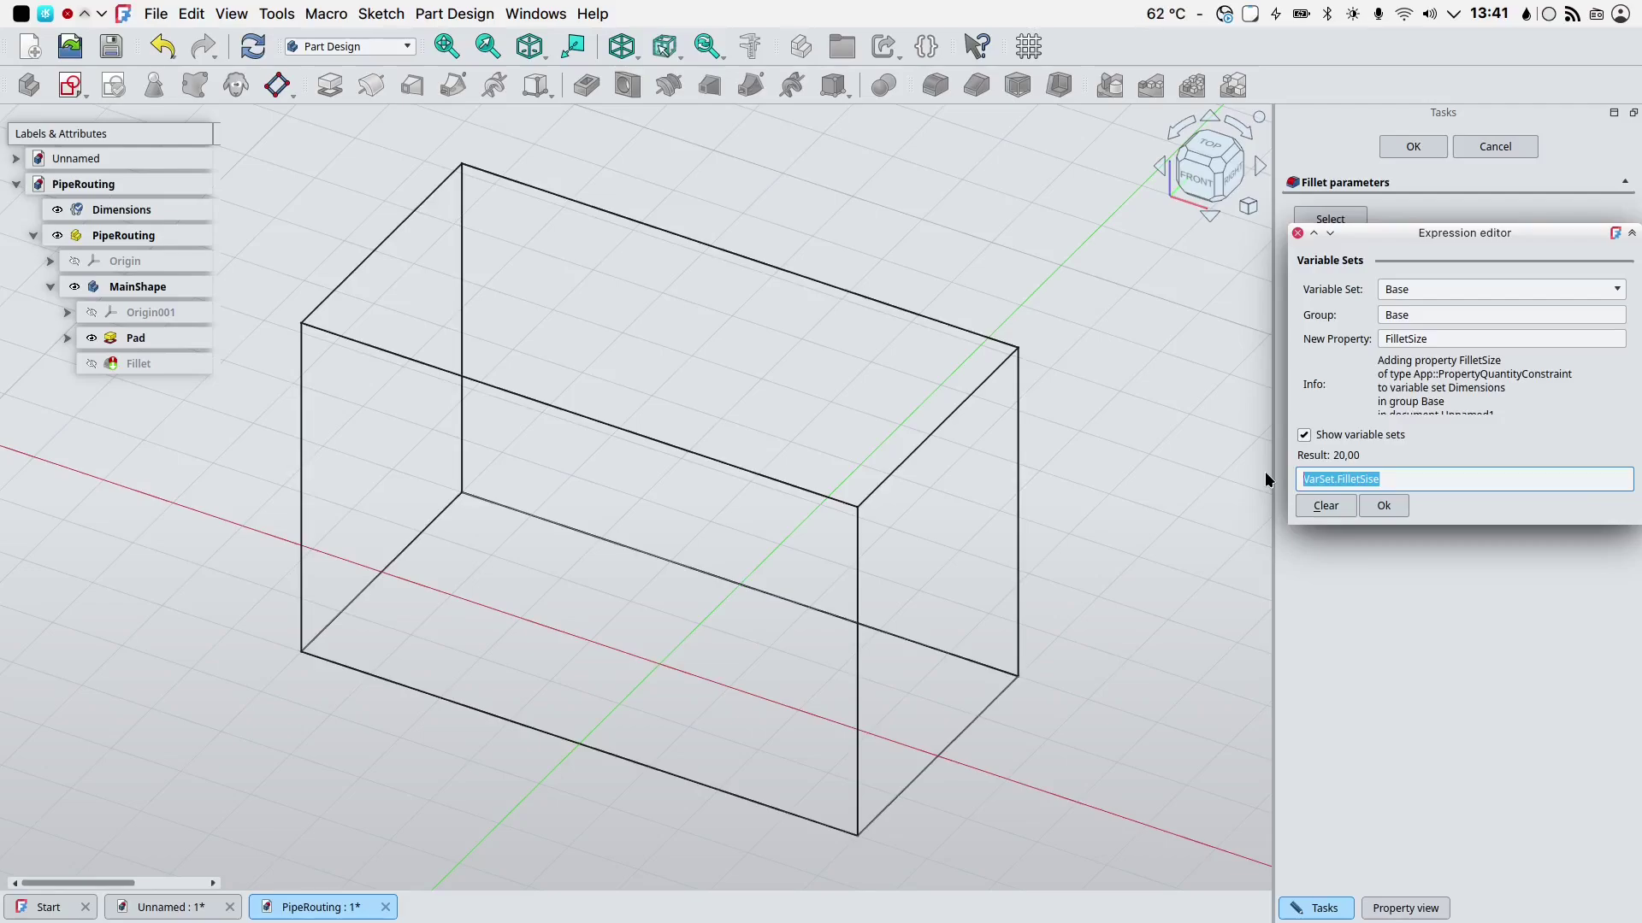
{"action": "type", "text": "10"}
{"action": "left_click", "coordinate": [1392, 506]}
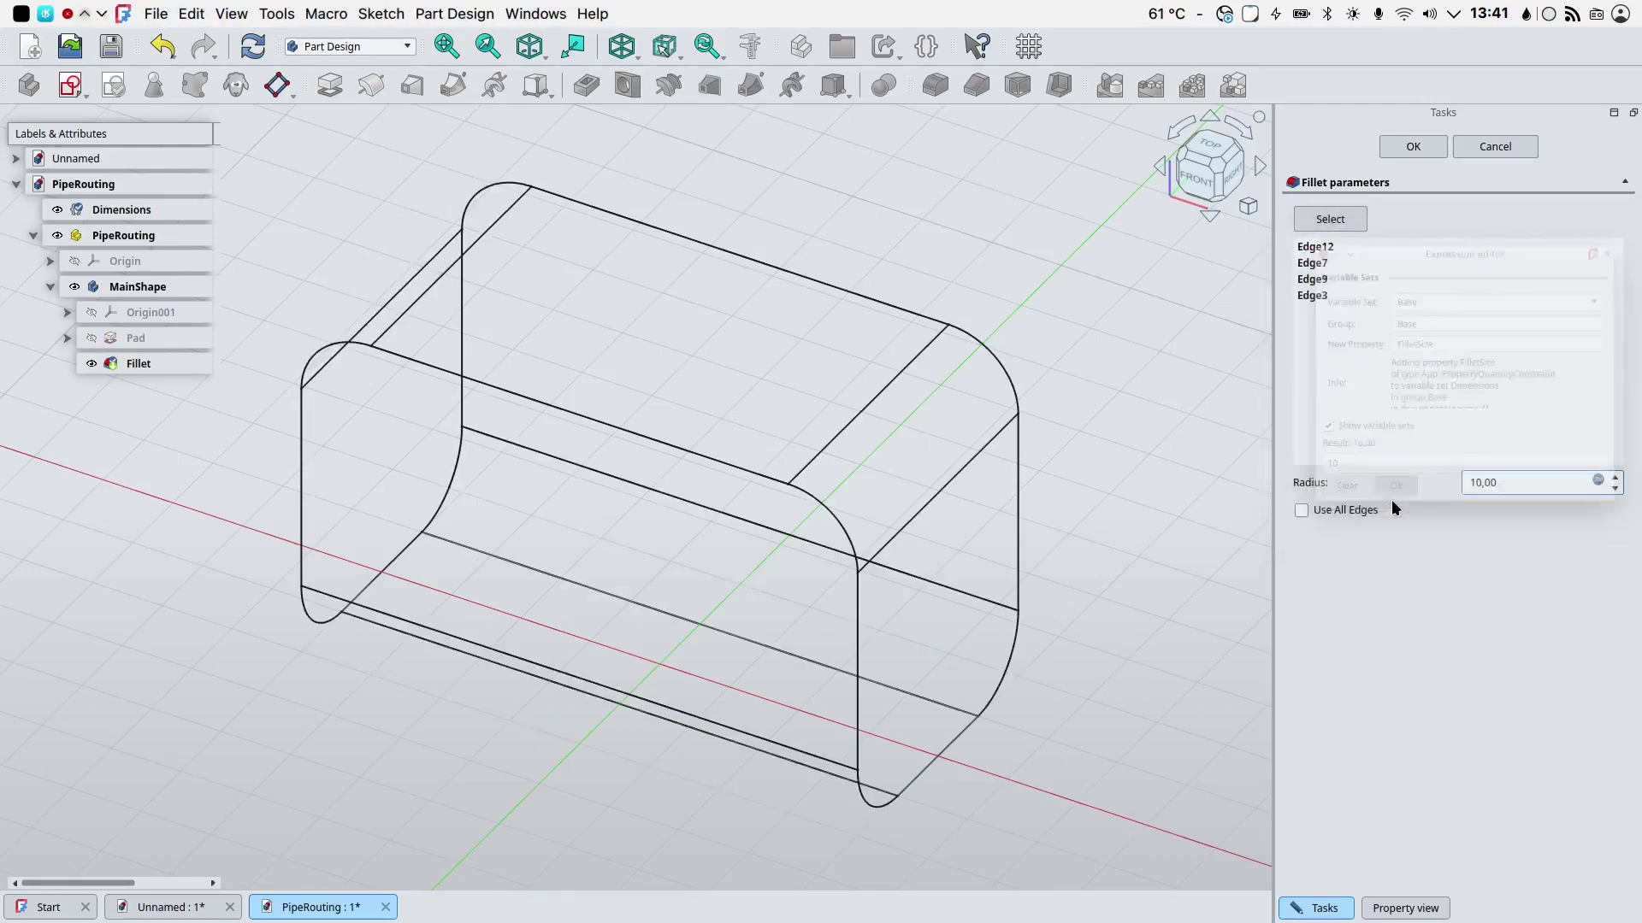
{"action": "left_click", "coordinate": [1419, 147]}
Switch the model to Shaded display and create a new body in the PipeRouting part.
{"action": "key", "text": "v"}
{"action": "key", "text": "1"}
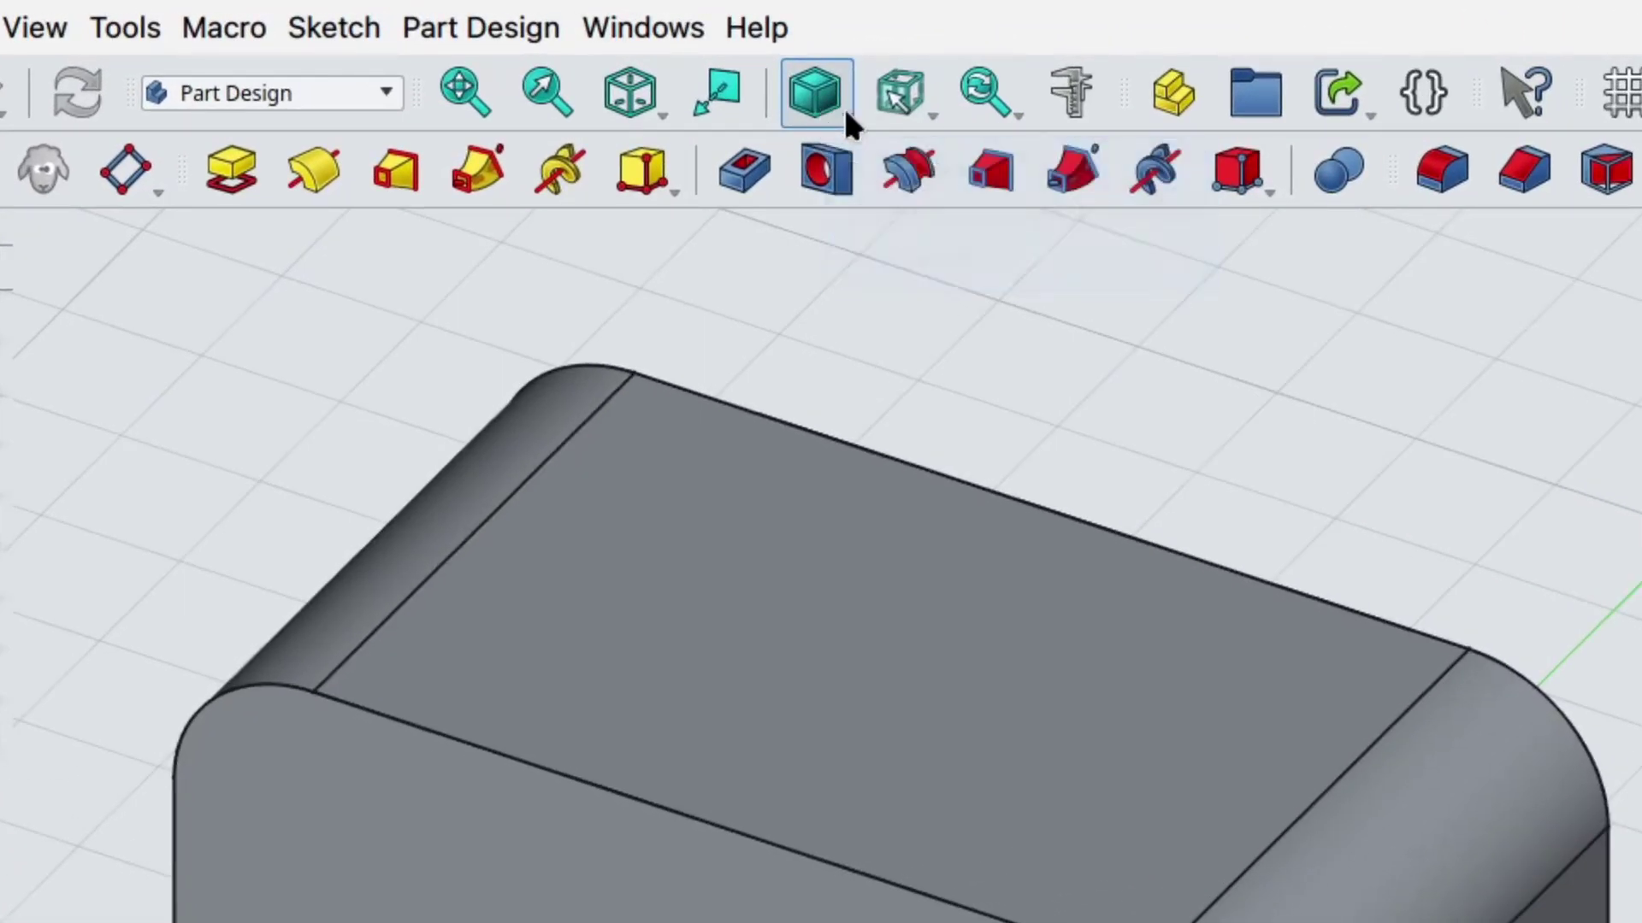
{"action": "left_click", "coordinate": [764, 92]}
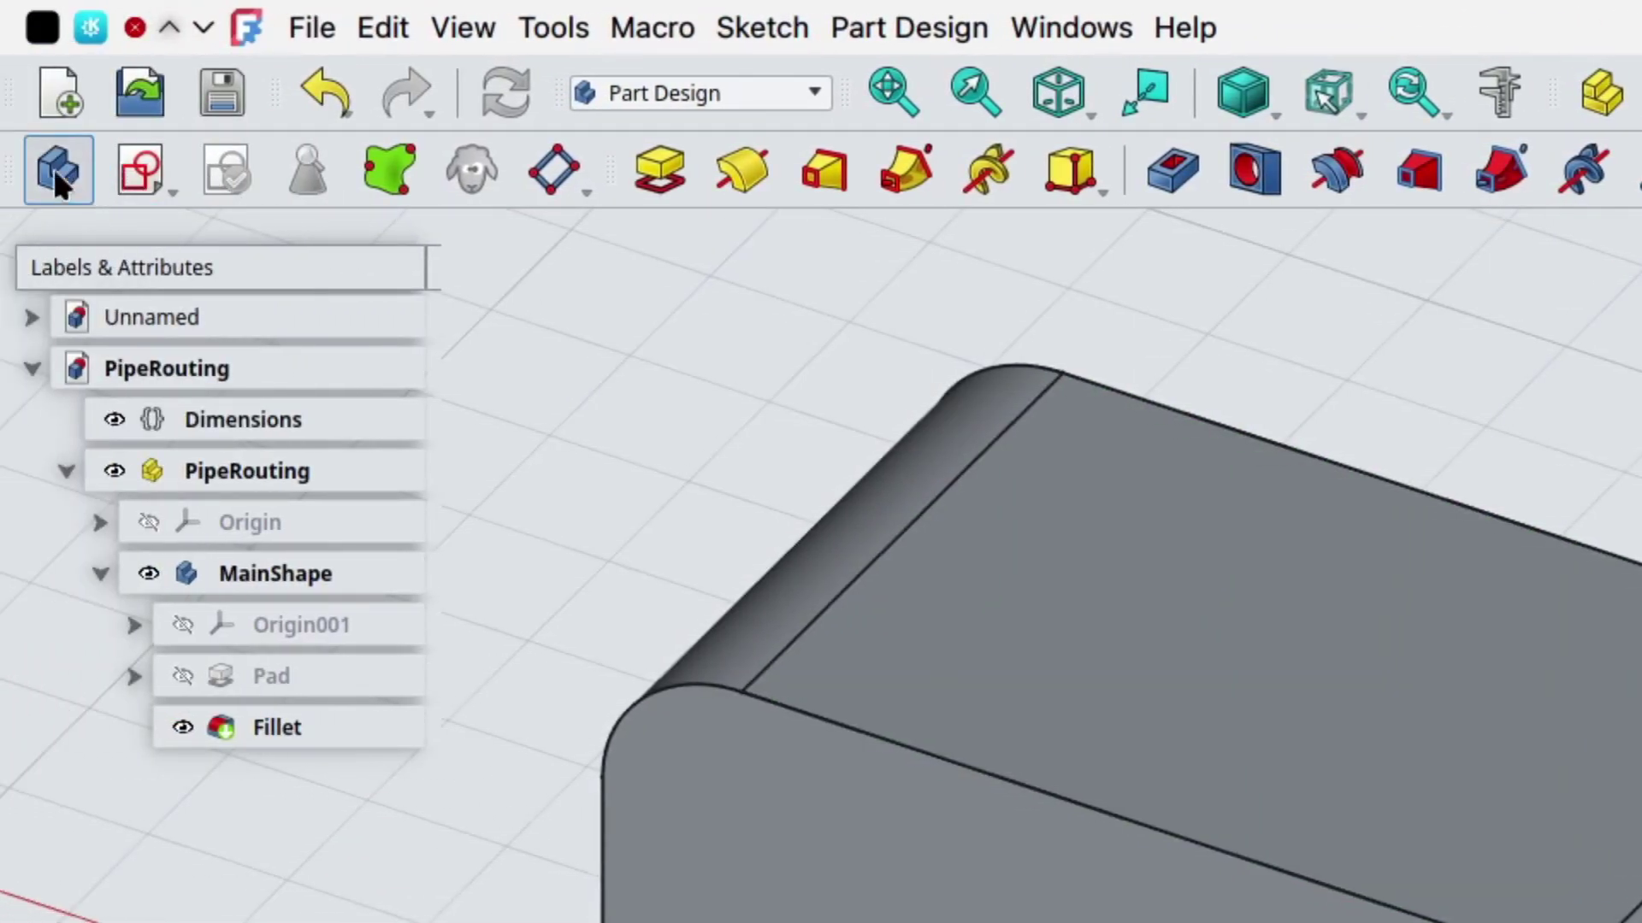
{"action": "left_click", "coordinate": [56, 168]}
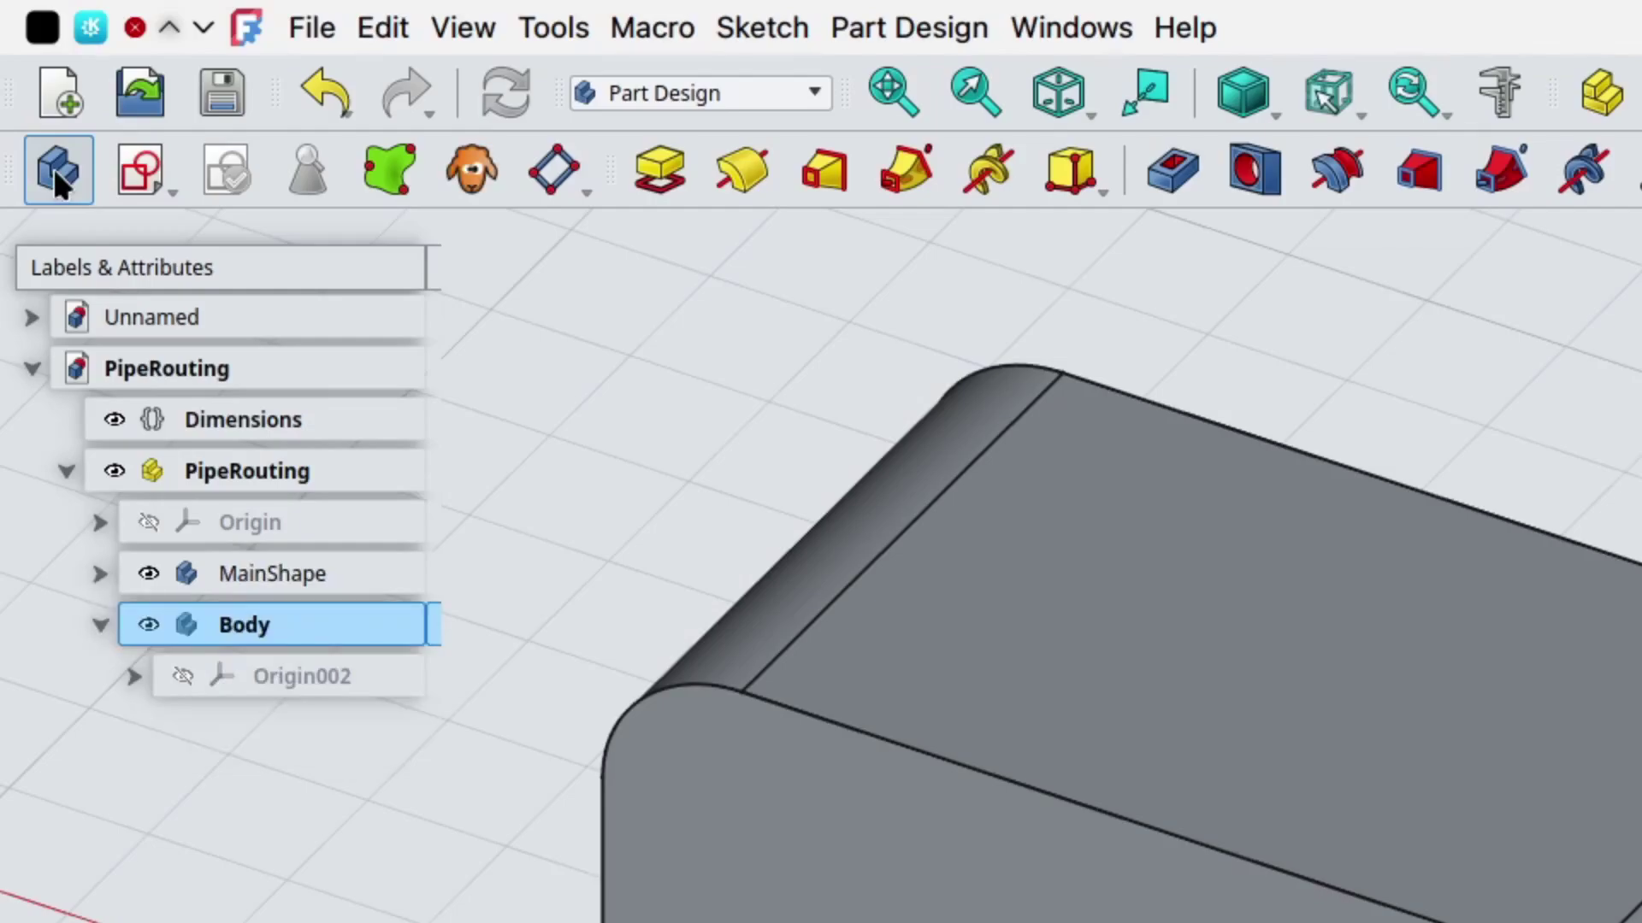
Rename the new body to Pipe and switch the view to wireframe.
{"action": "left_click", "coordinate": [260, 622]}
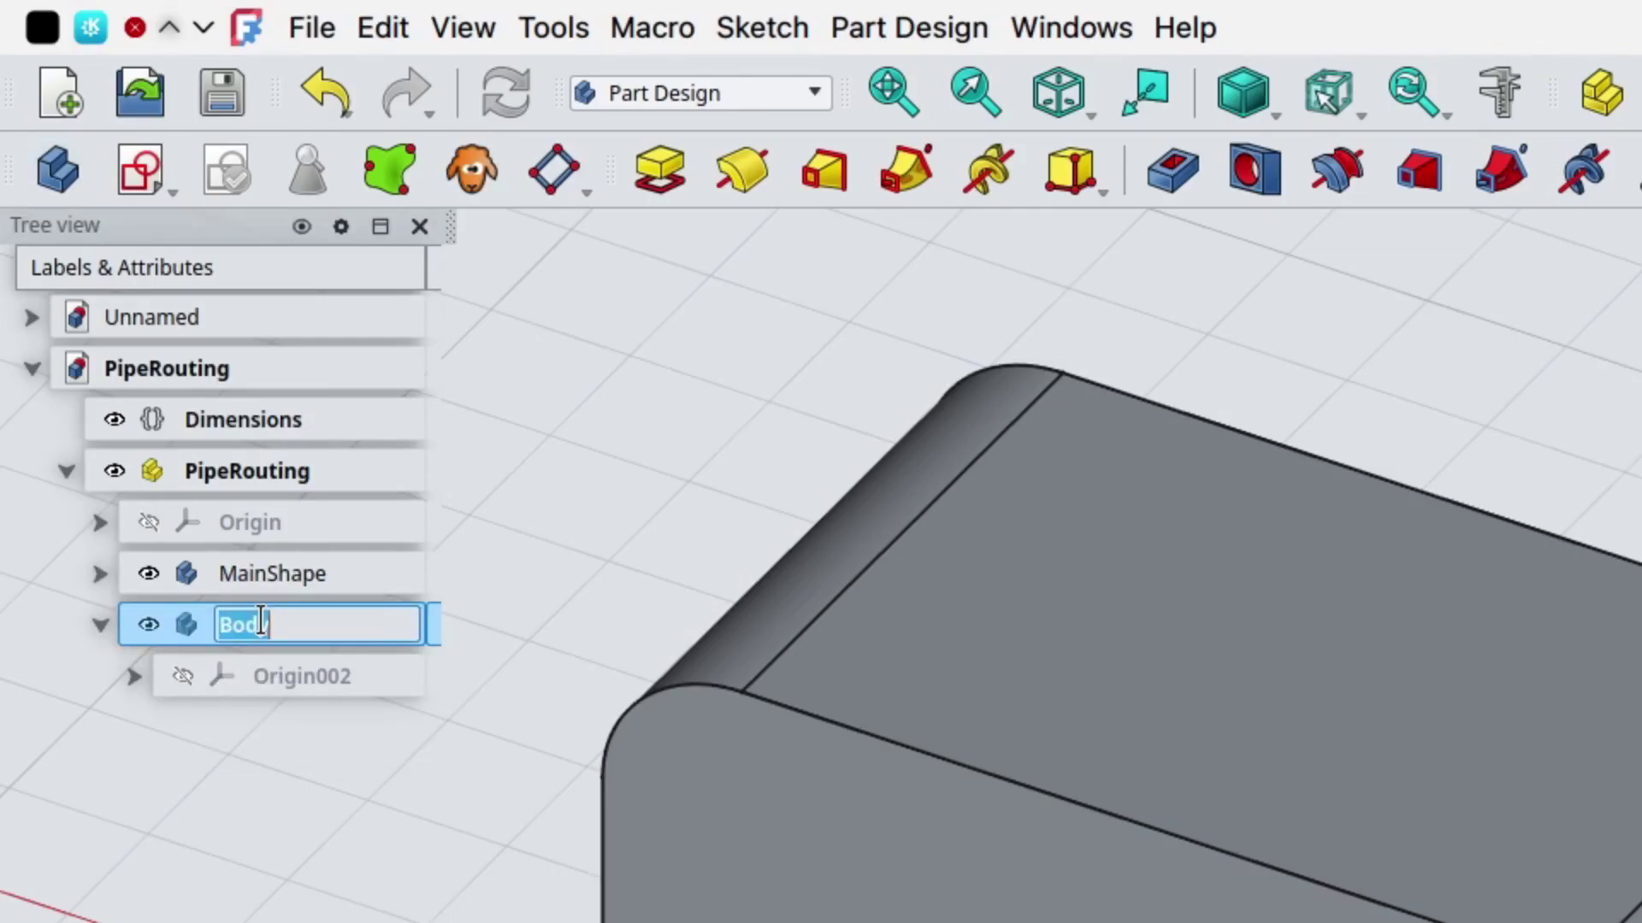
{"action": "type", "text": "Pipe"}
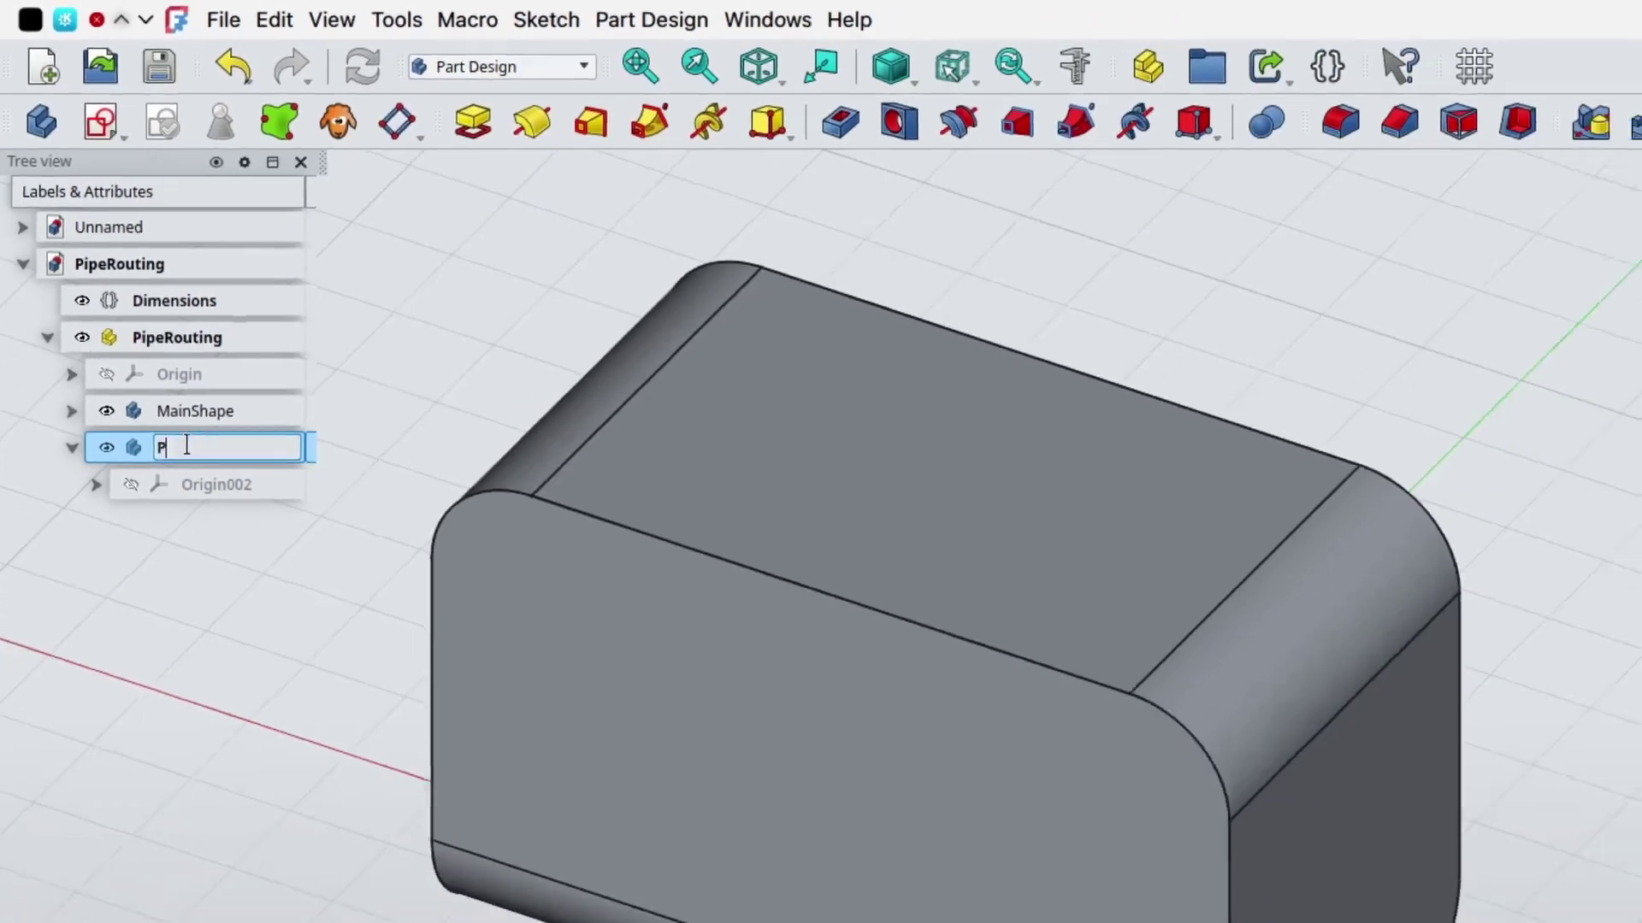
{"action": "key", "text": "Return"}
{"action": "key", "text": "v"}
{"action": "key", "text": "4"}
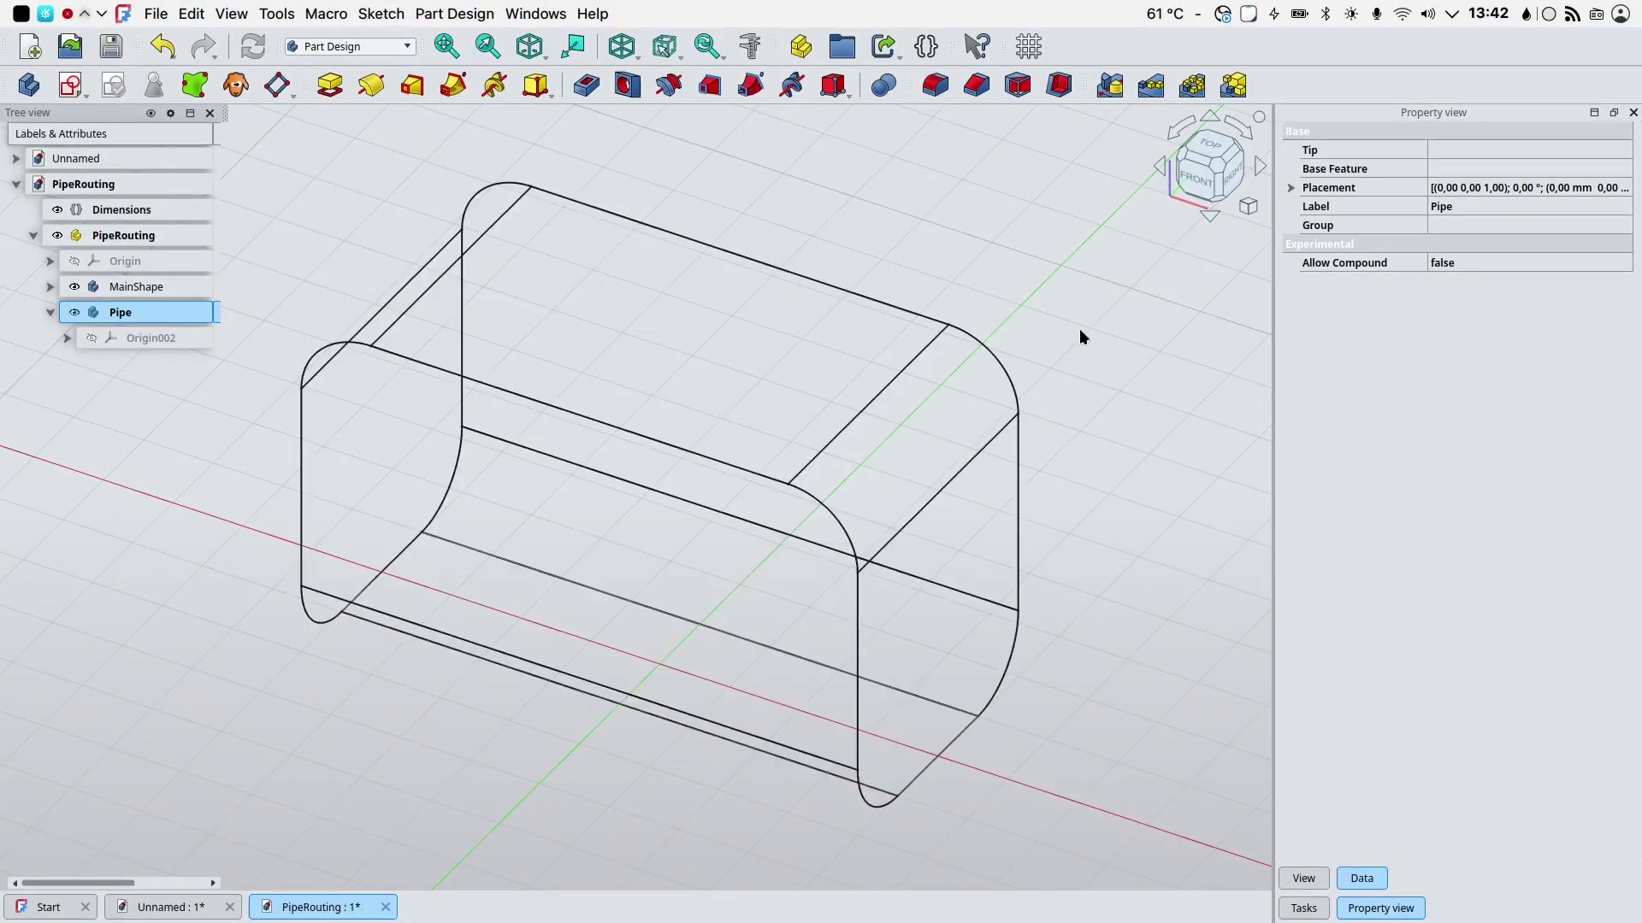
Select the seven outer fillet edges around the box and copy them into Pipe as a SubShapeBinder.
{"action": "right_click", "coordinate": [138, 315]}
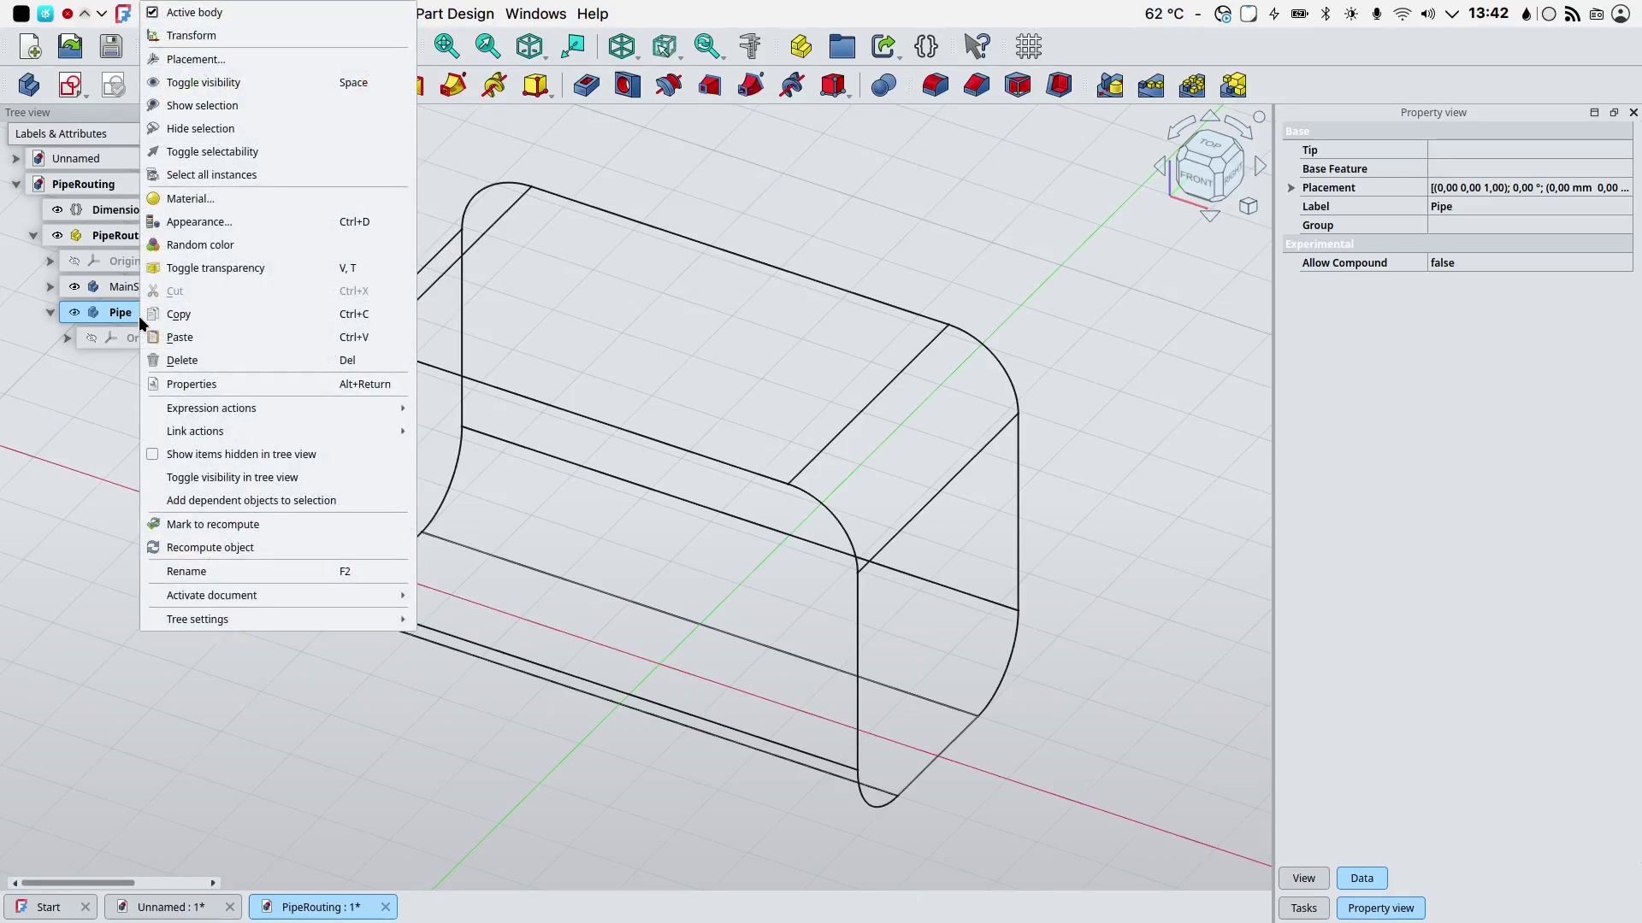
{"action": "key", "text": "Escape"}
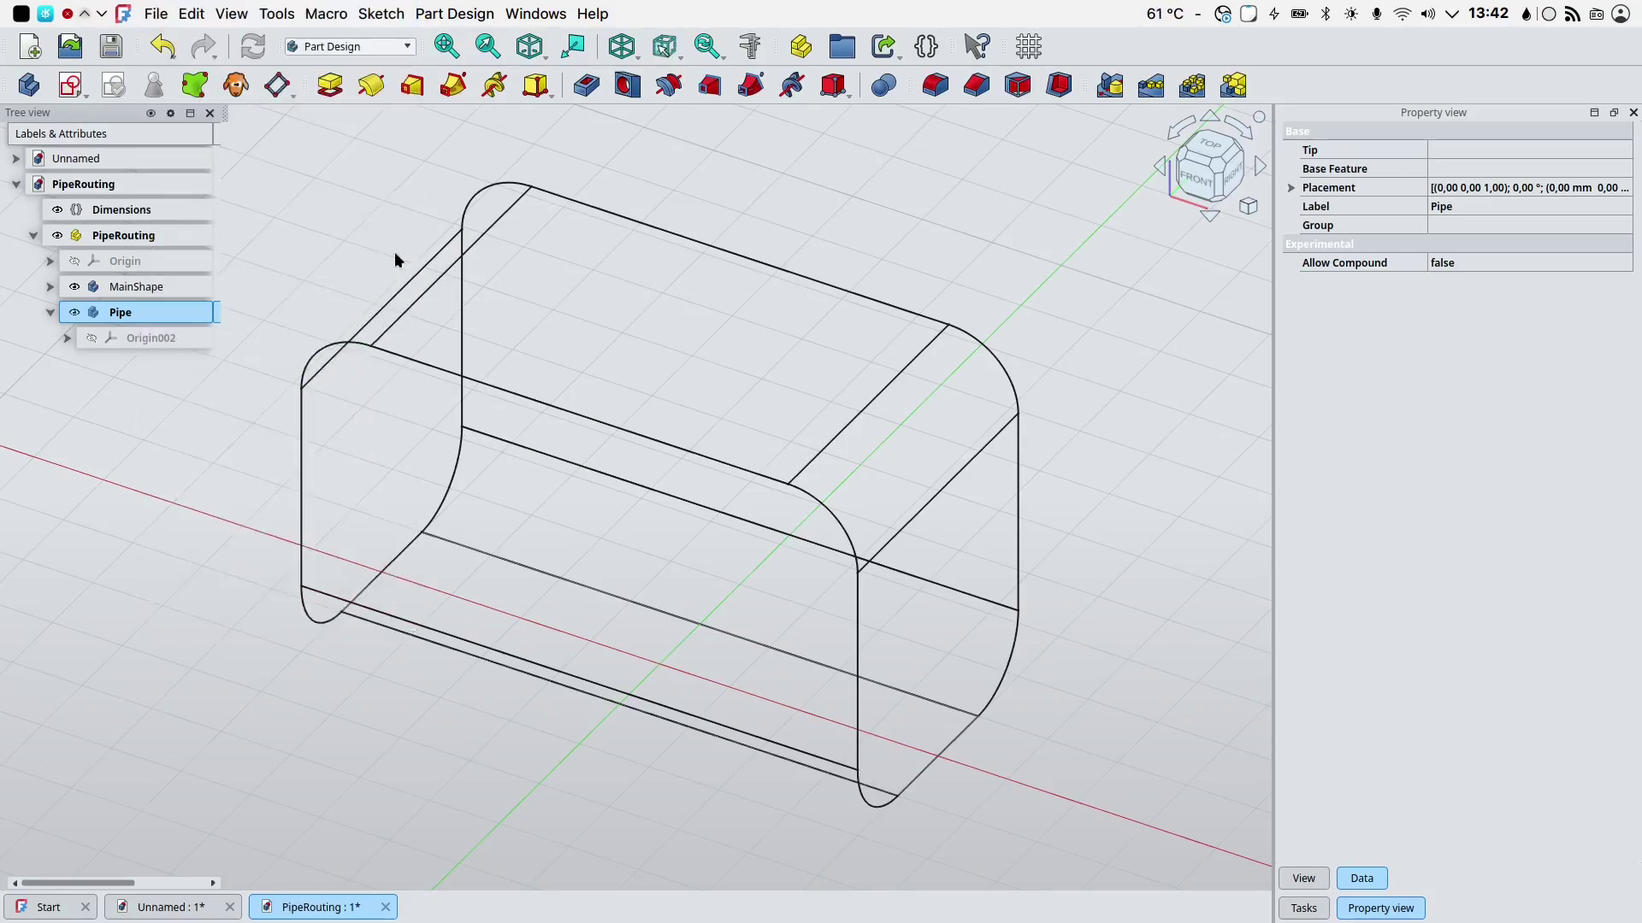
{"action": "left_click", "coordinate": [310, 615]}
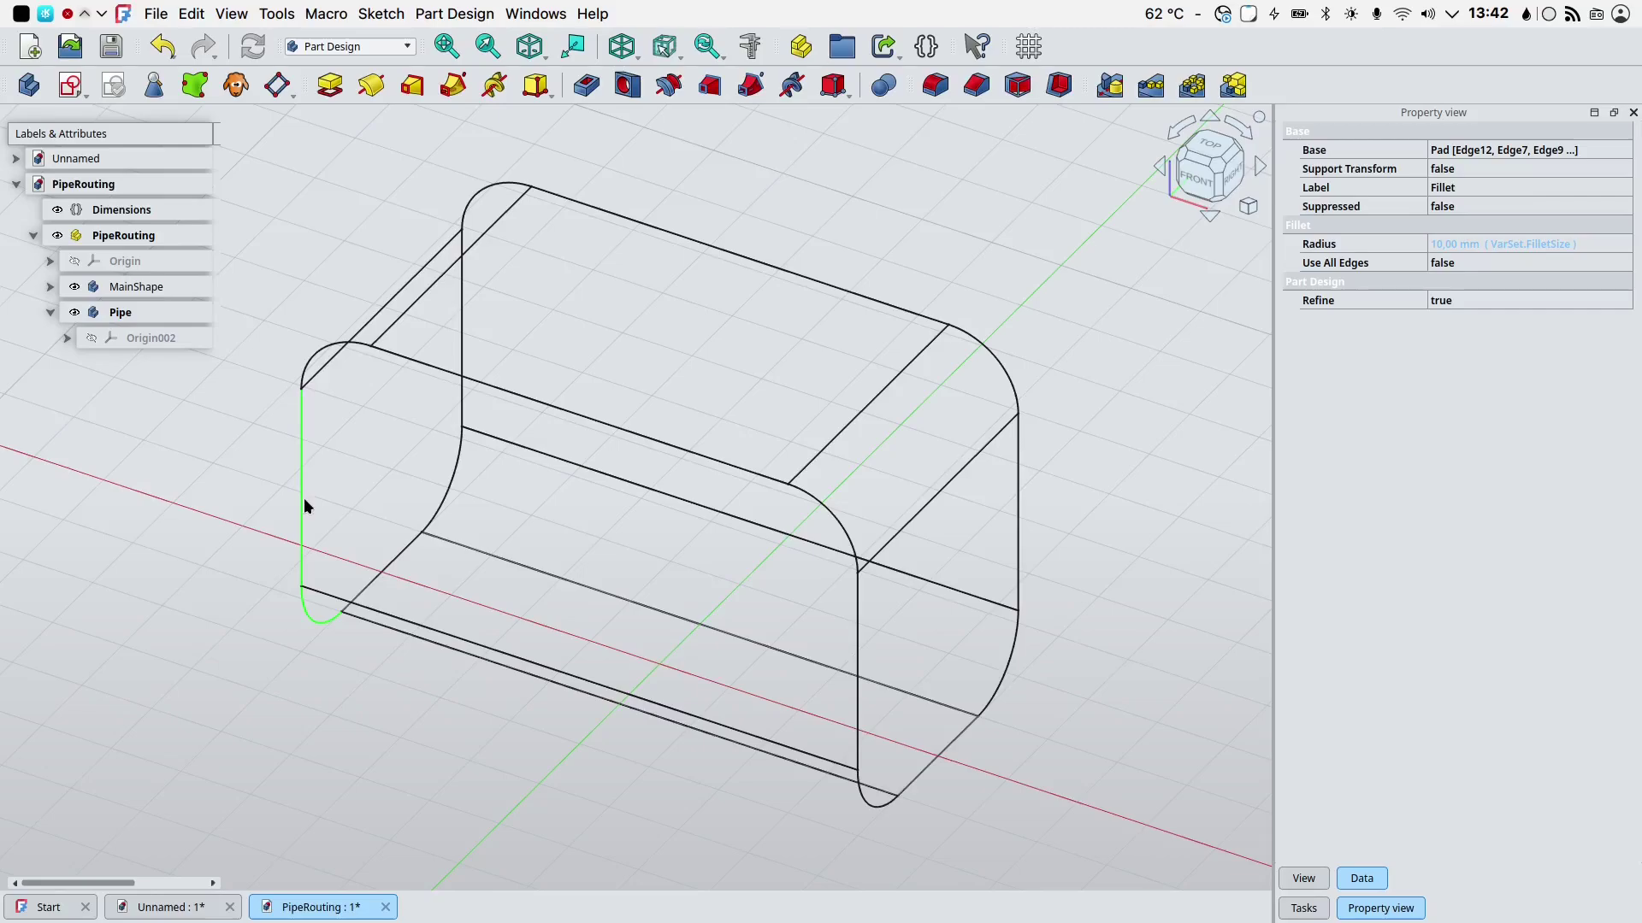
{"action": "left_click", "coordinate": [645, 434], "text": "ctrl"}
{"action": "left_click", "coordinate": [857, 658], "text": "ctrl"}
{"action": "left_click", "coordinate": [1019, 525], "text": "ctrl"}
{"action": "left_click", "coordinate": [824, 282], "text": "ctrl"}
{"action": "left_click", "coordinate": [463, 310], "text": "ctrl"}
{"action": "left_click", "coordinate": [398, 556], "text": "ctrl"}
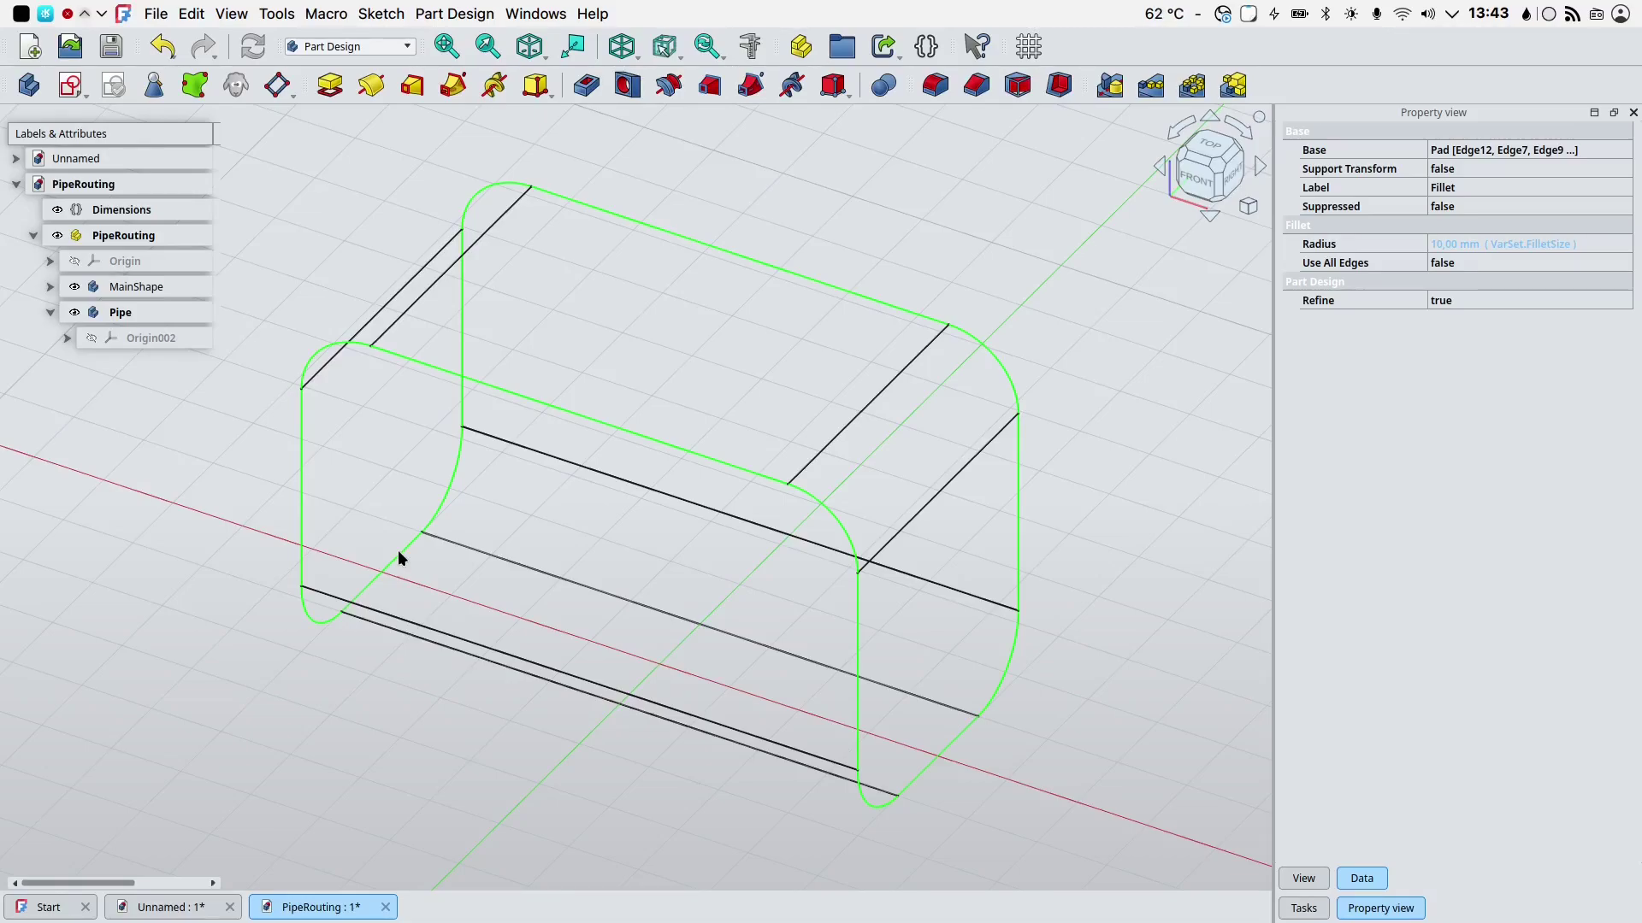
{"action": "left_click", "coordinate": [195, 85]}
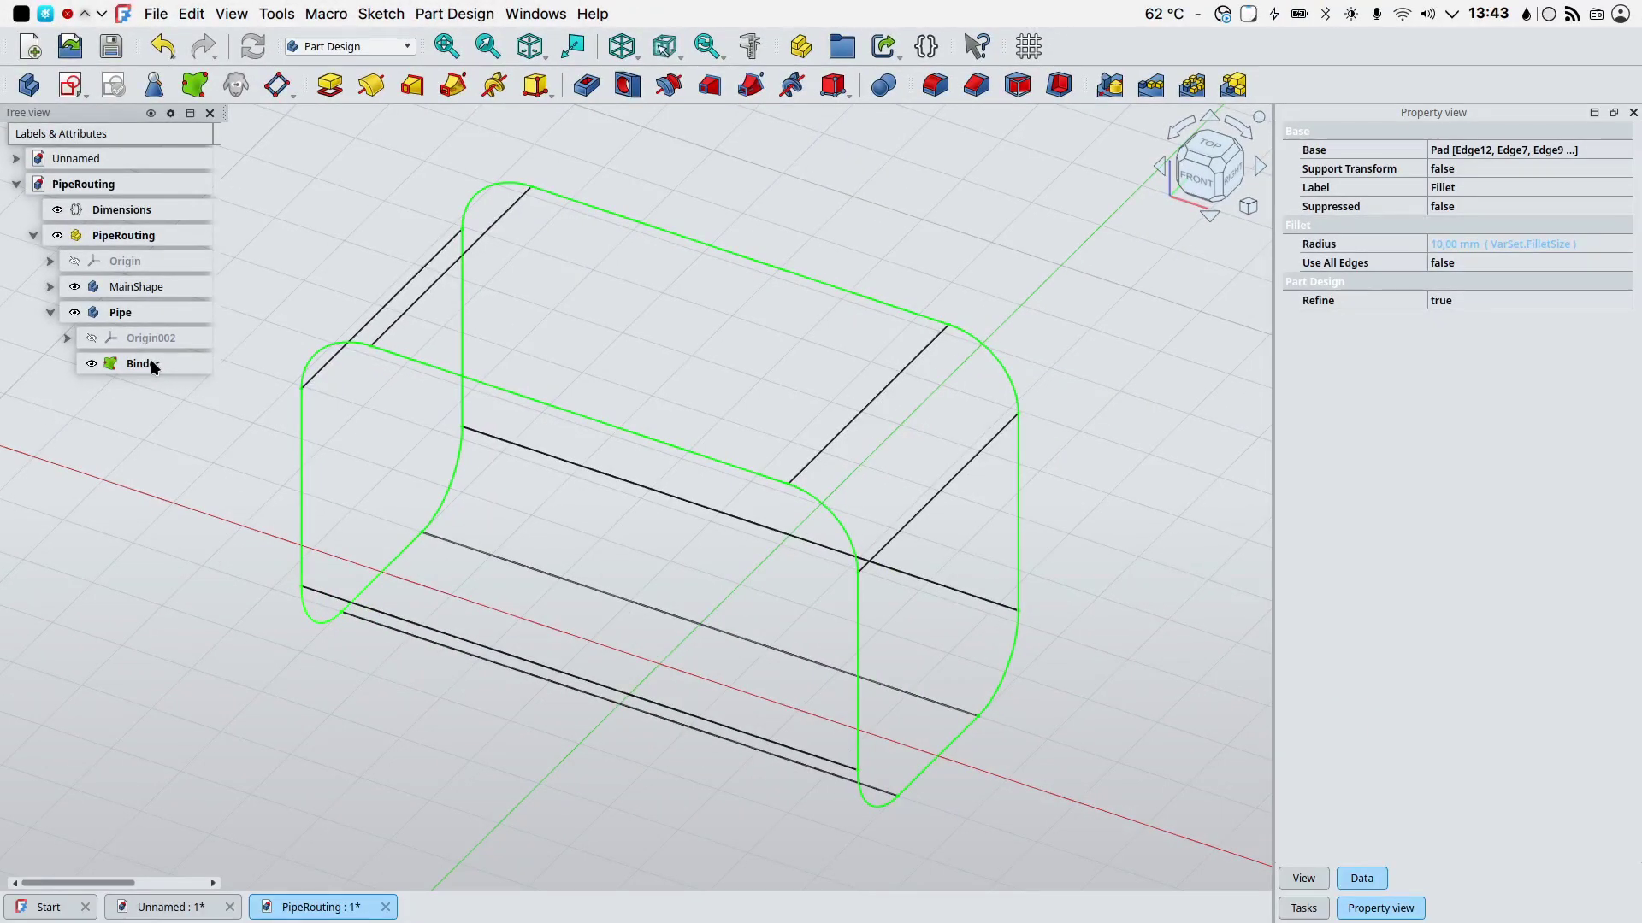
{"action": "left_click", "coordinate": [259, 264]}
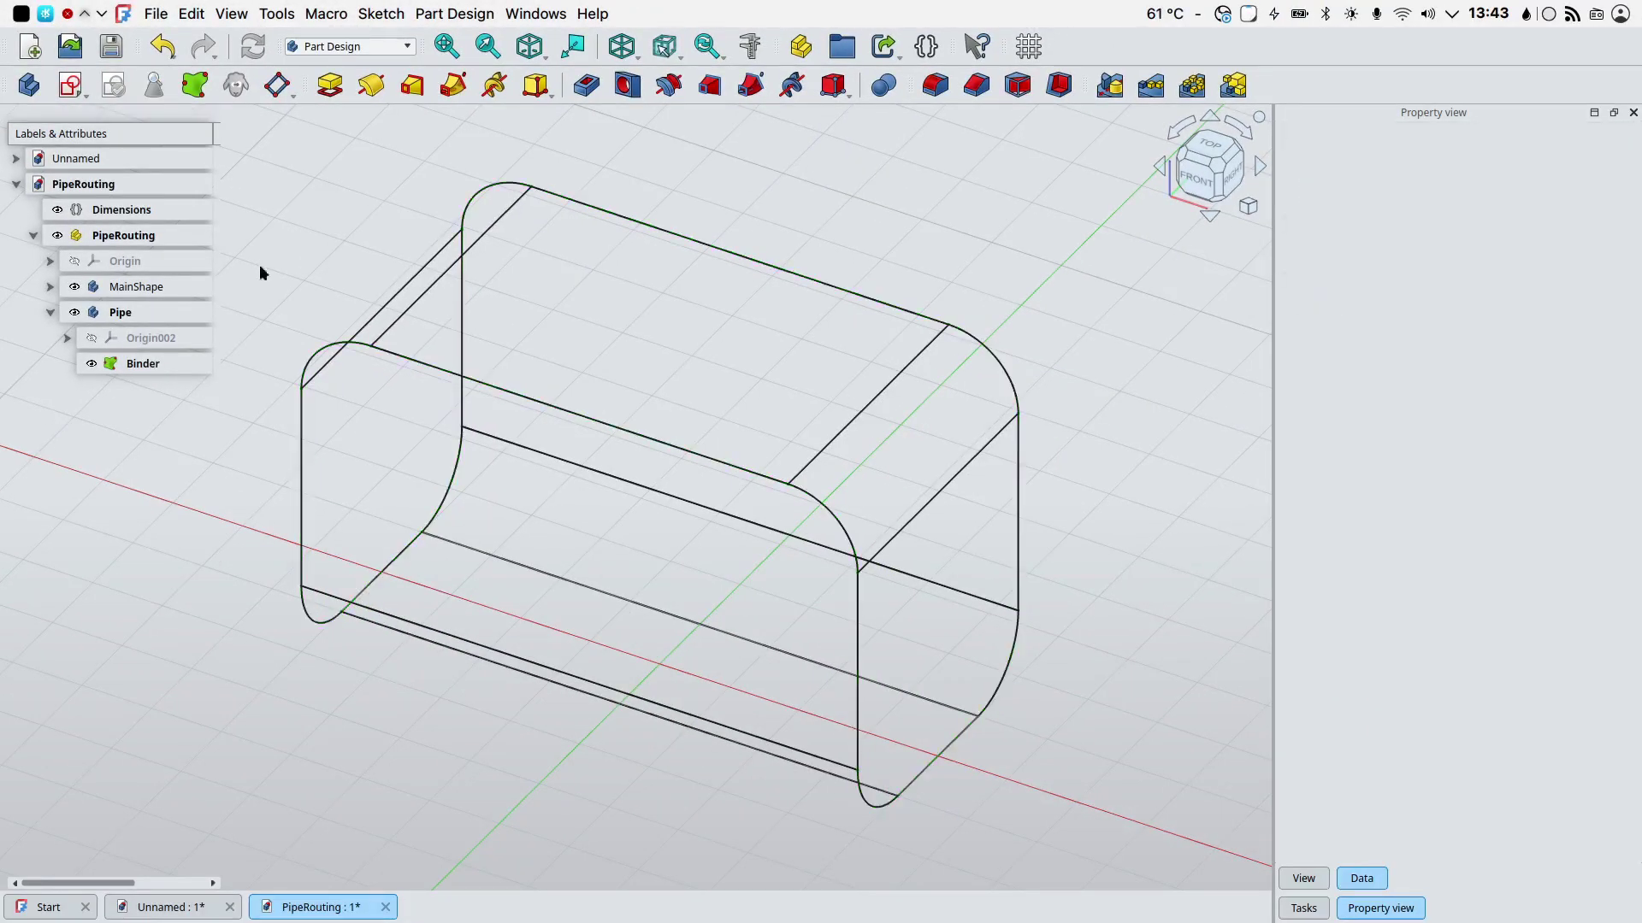
Hide the MainShape box and set the Binder's line width to 3.
{"action": "left_click", "coordinate": [75, 286]}
{"action": "left_click", "coordinate": [166, 363]}
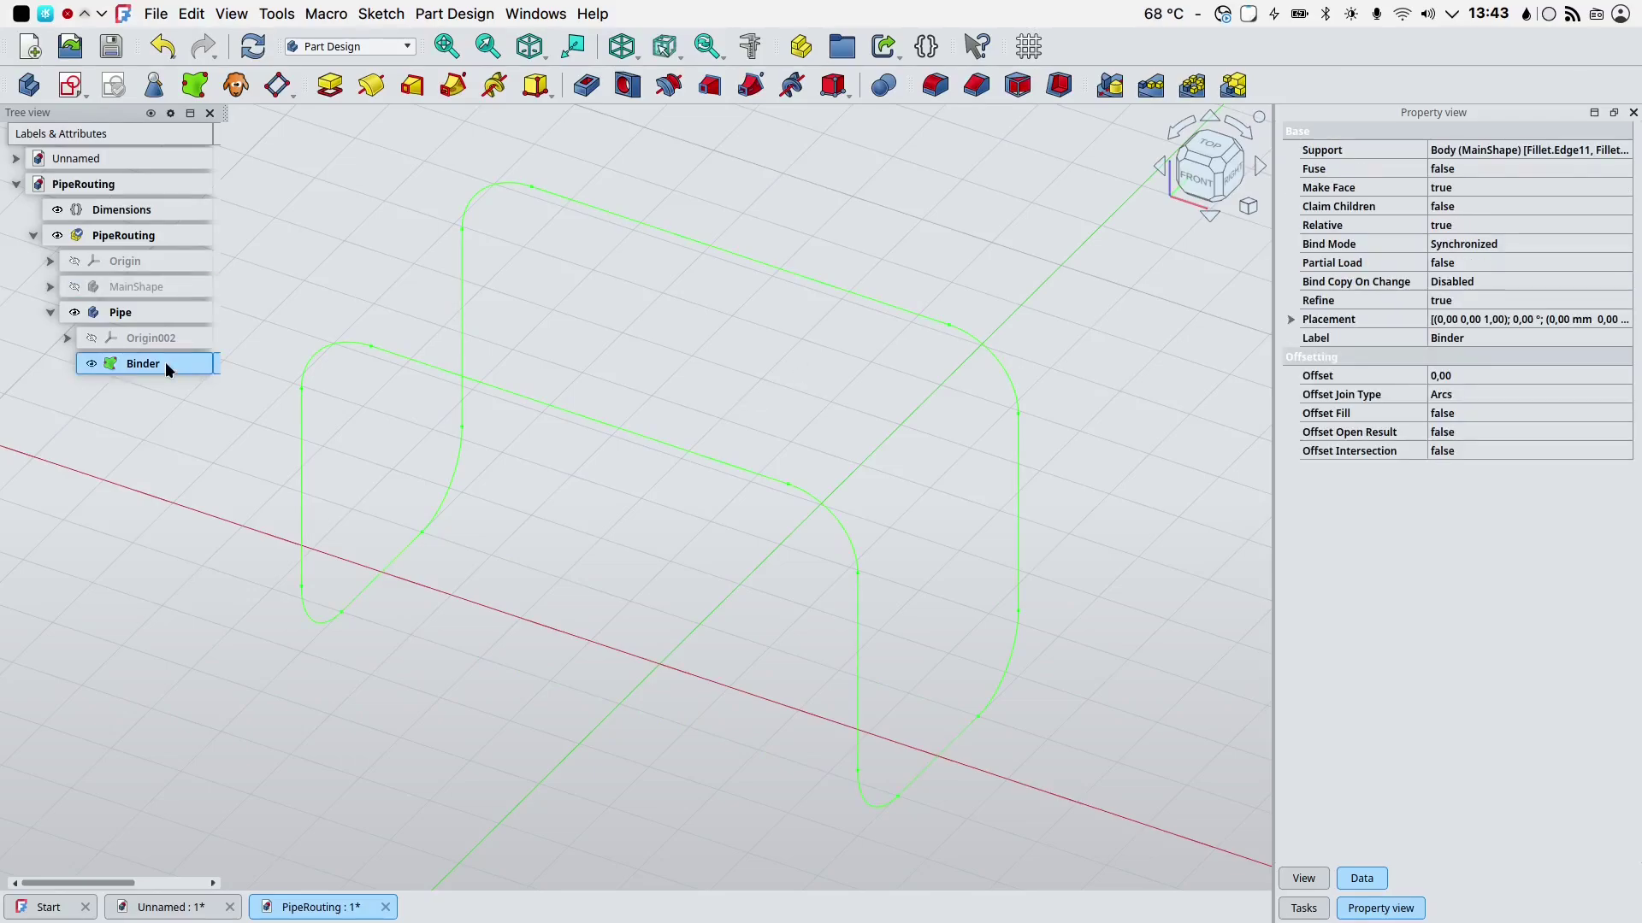
{"action": "left_click", "coordinate": [1304, 881]}
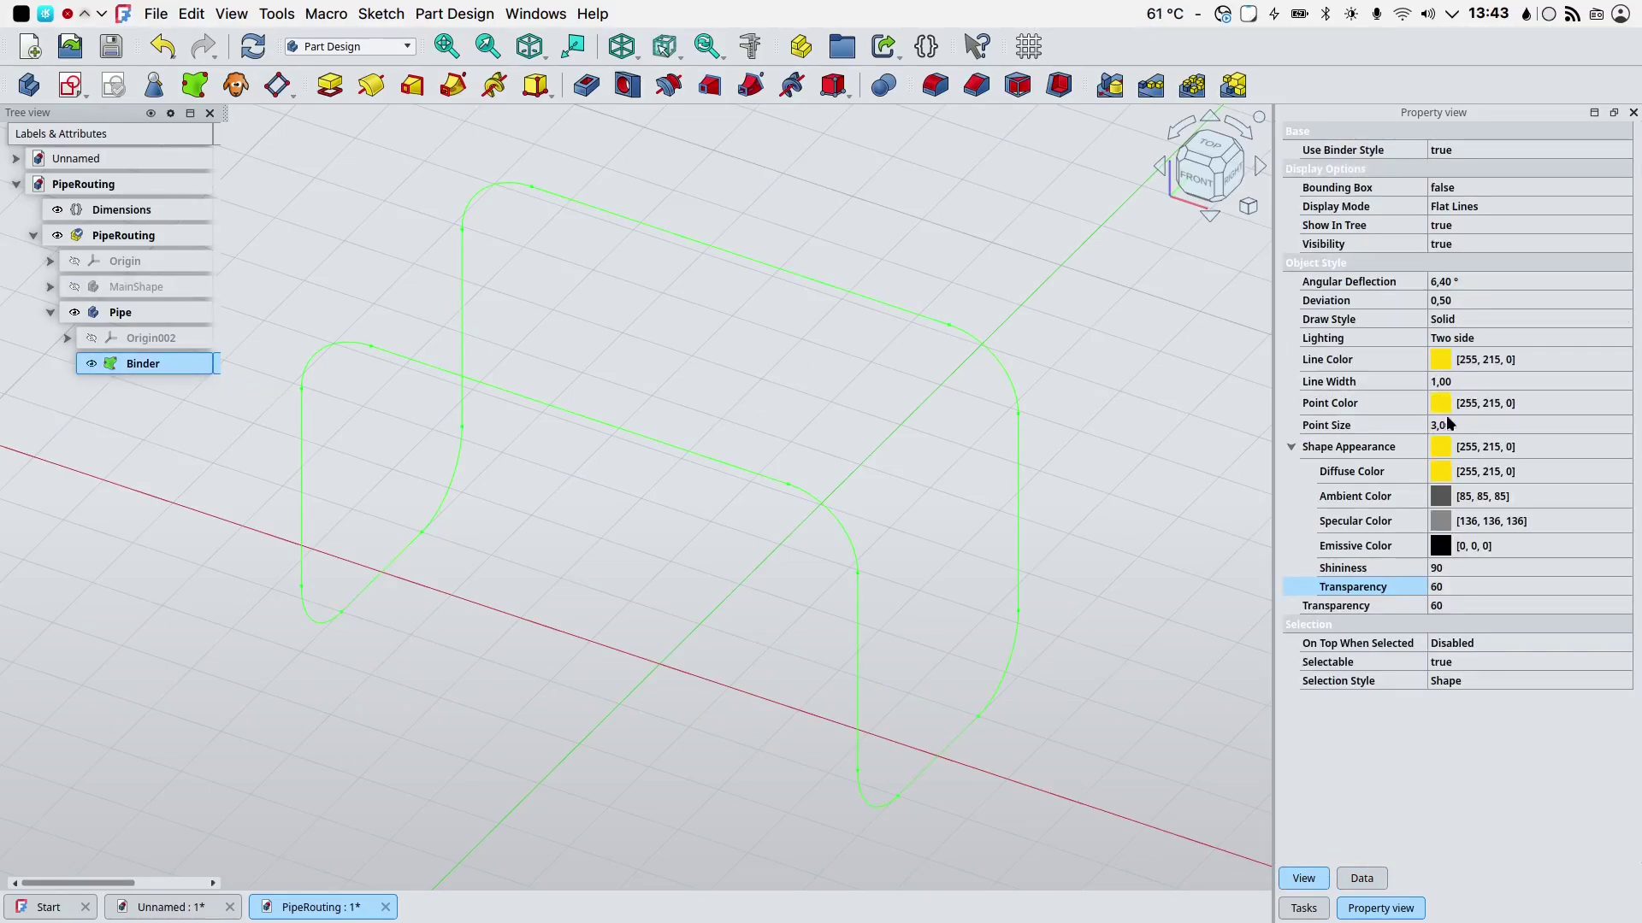
{"action": "left_click", "coordinate": [1443, 381]}
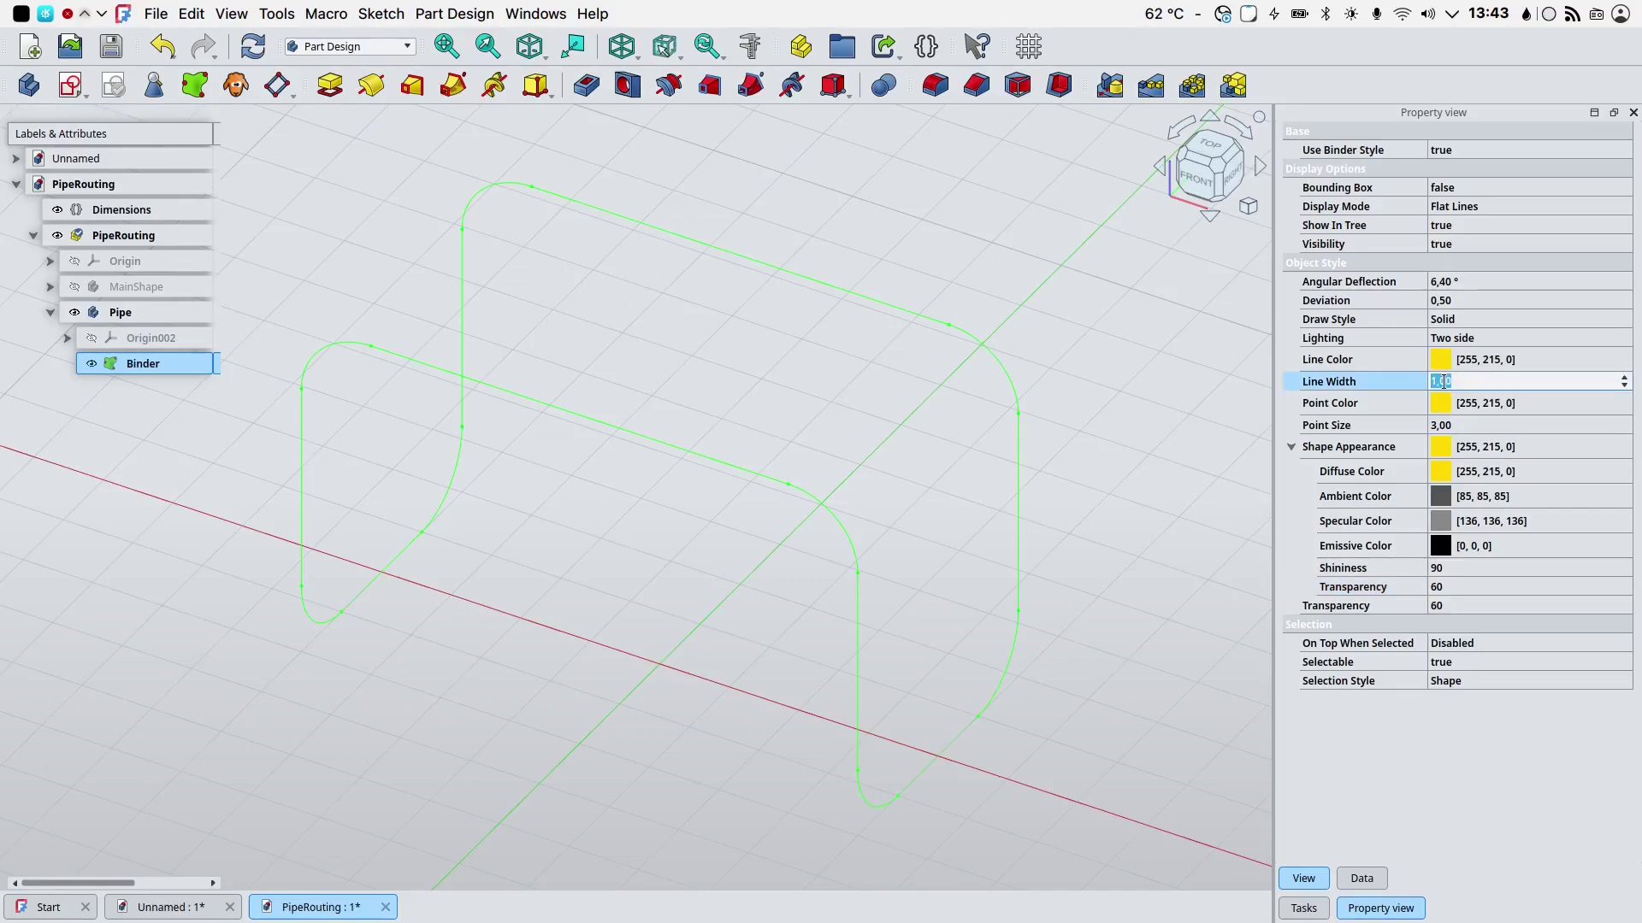
{"action": "type", "text": "3"}
{"action": "left_click", "coordinate": [1167, 438]}
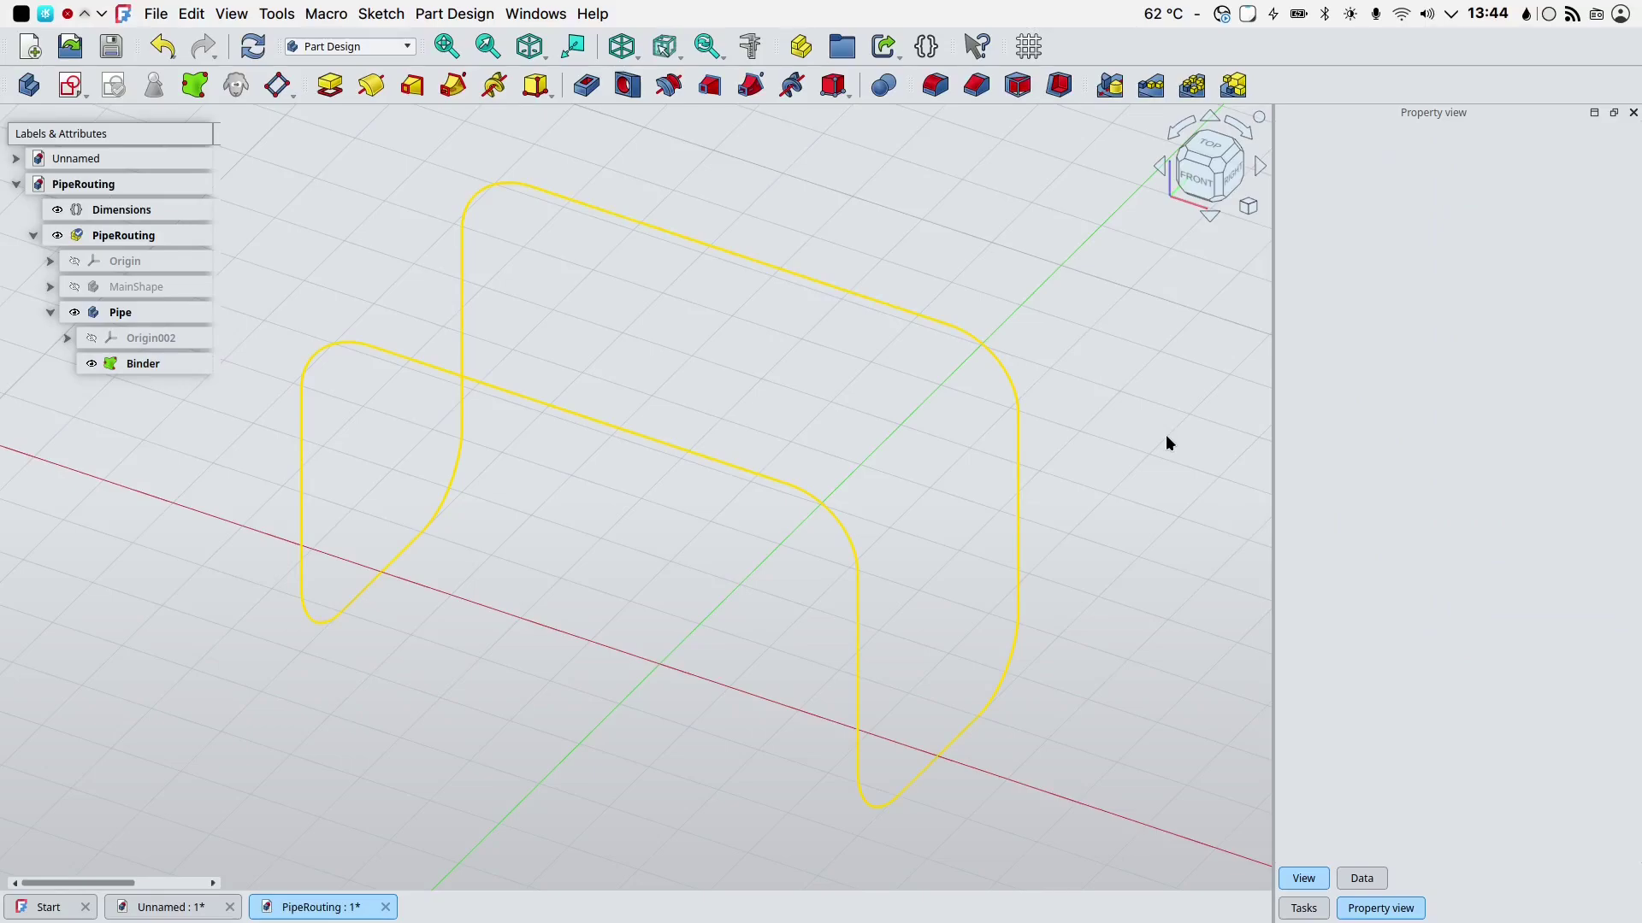
Add a datum plane attached normal to the Binder's straight top front edge.
{"action": "left_click", "coordinate": [518, 402]}
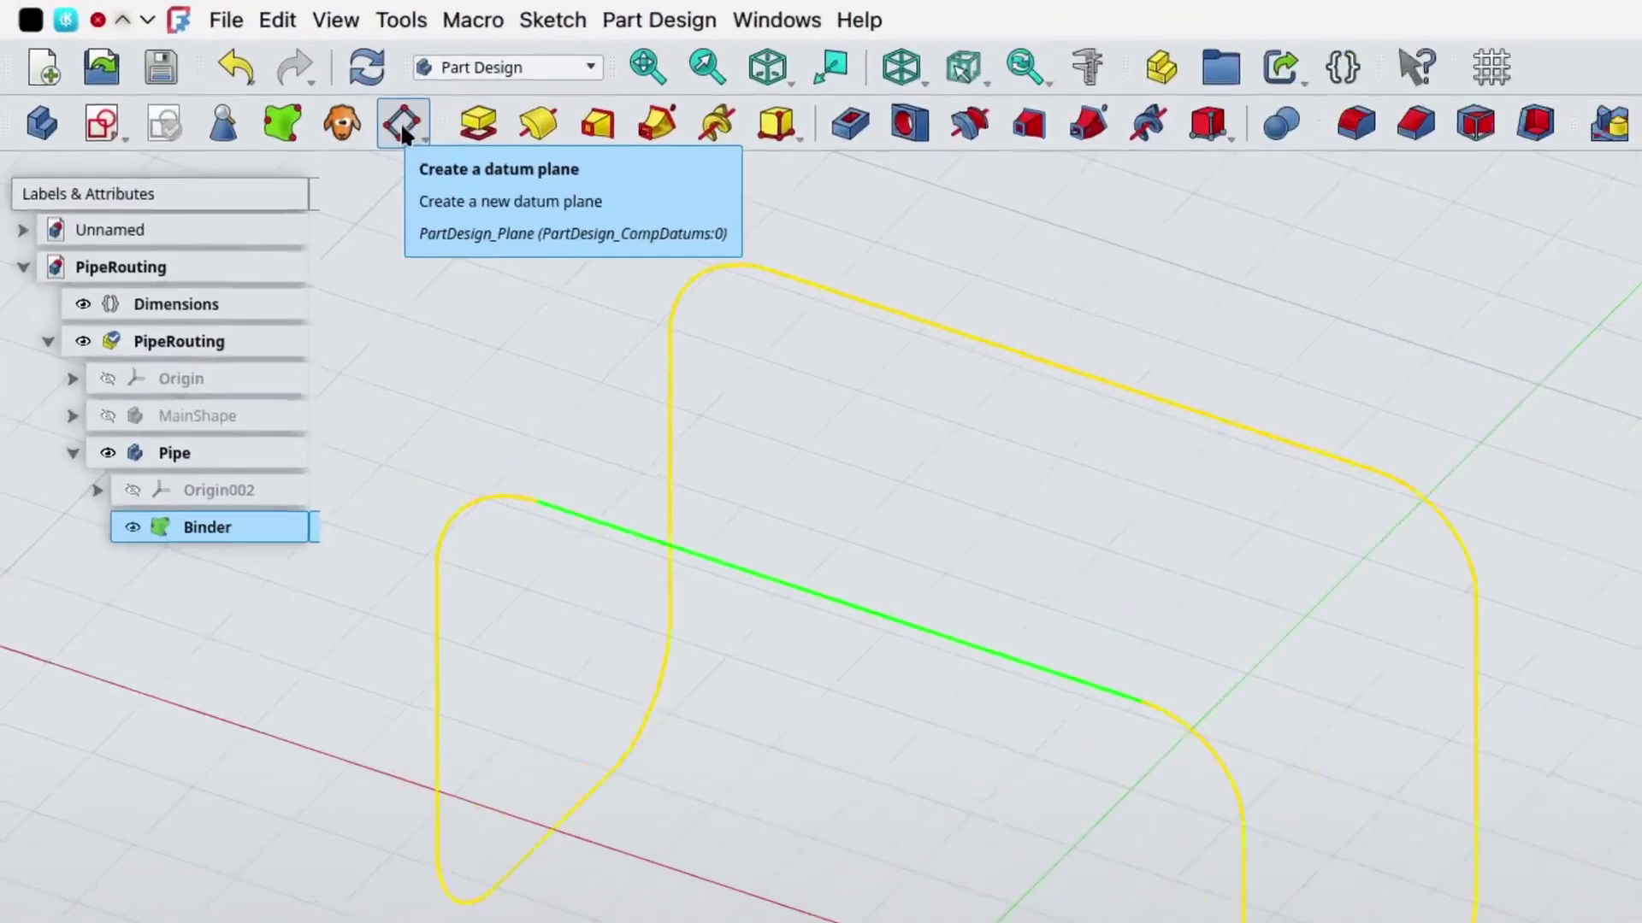
{"action": "left_click", "coordinate": [277, 85]}
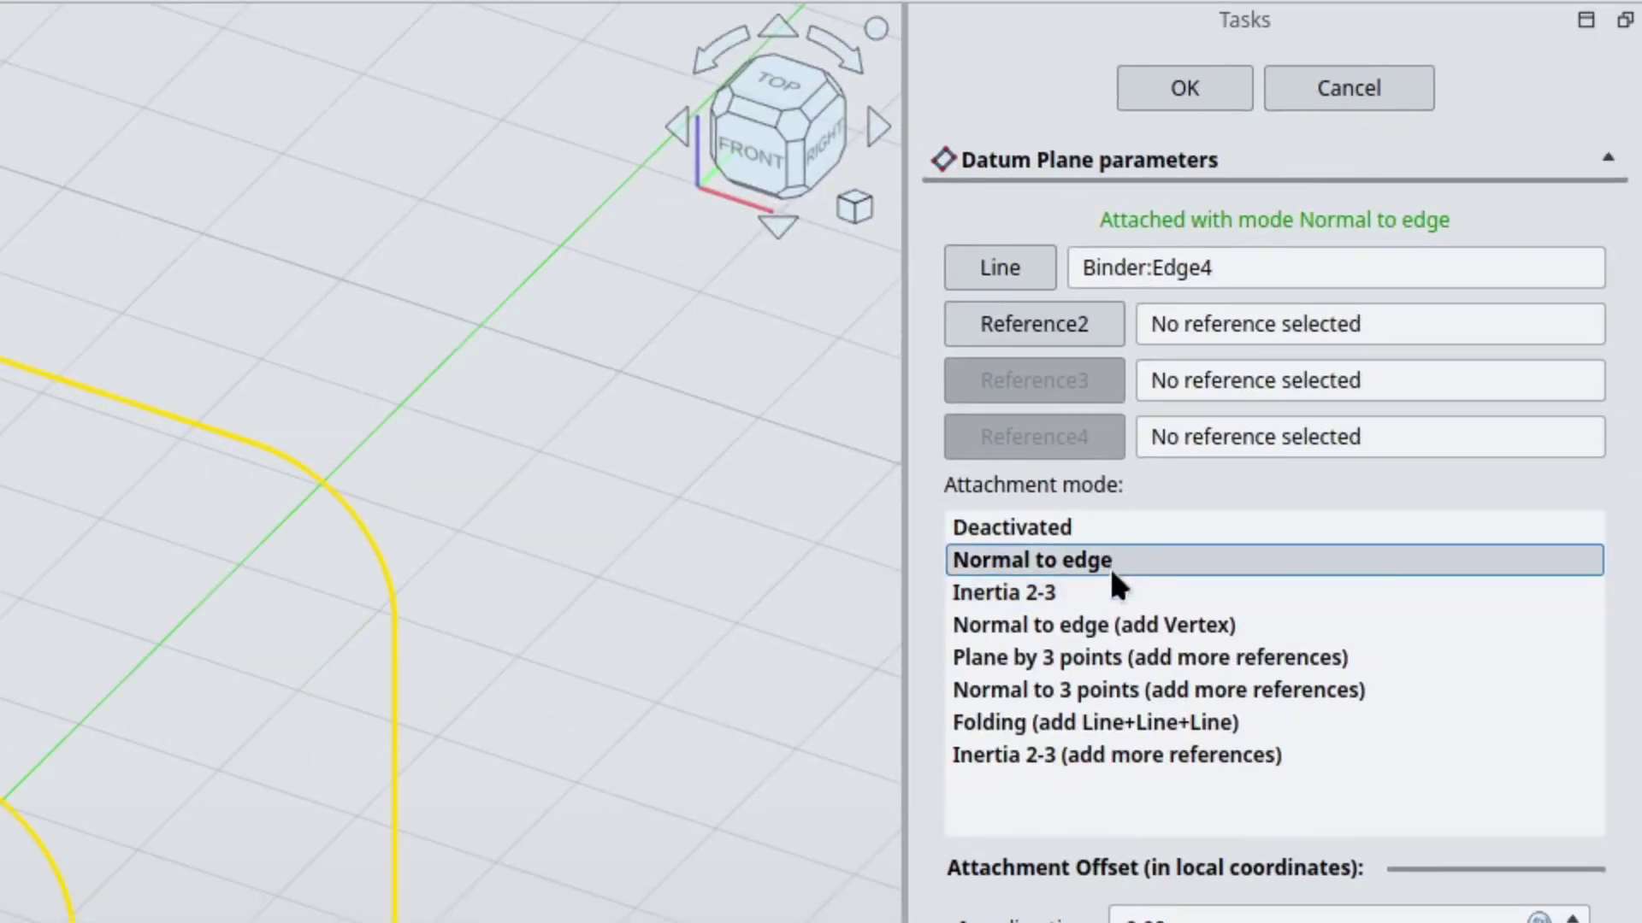
{"action": "left_click", "coordinate": [1112, 563]}
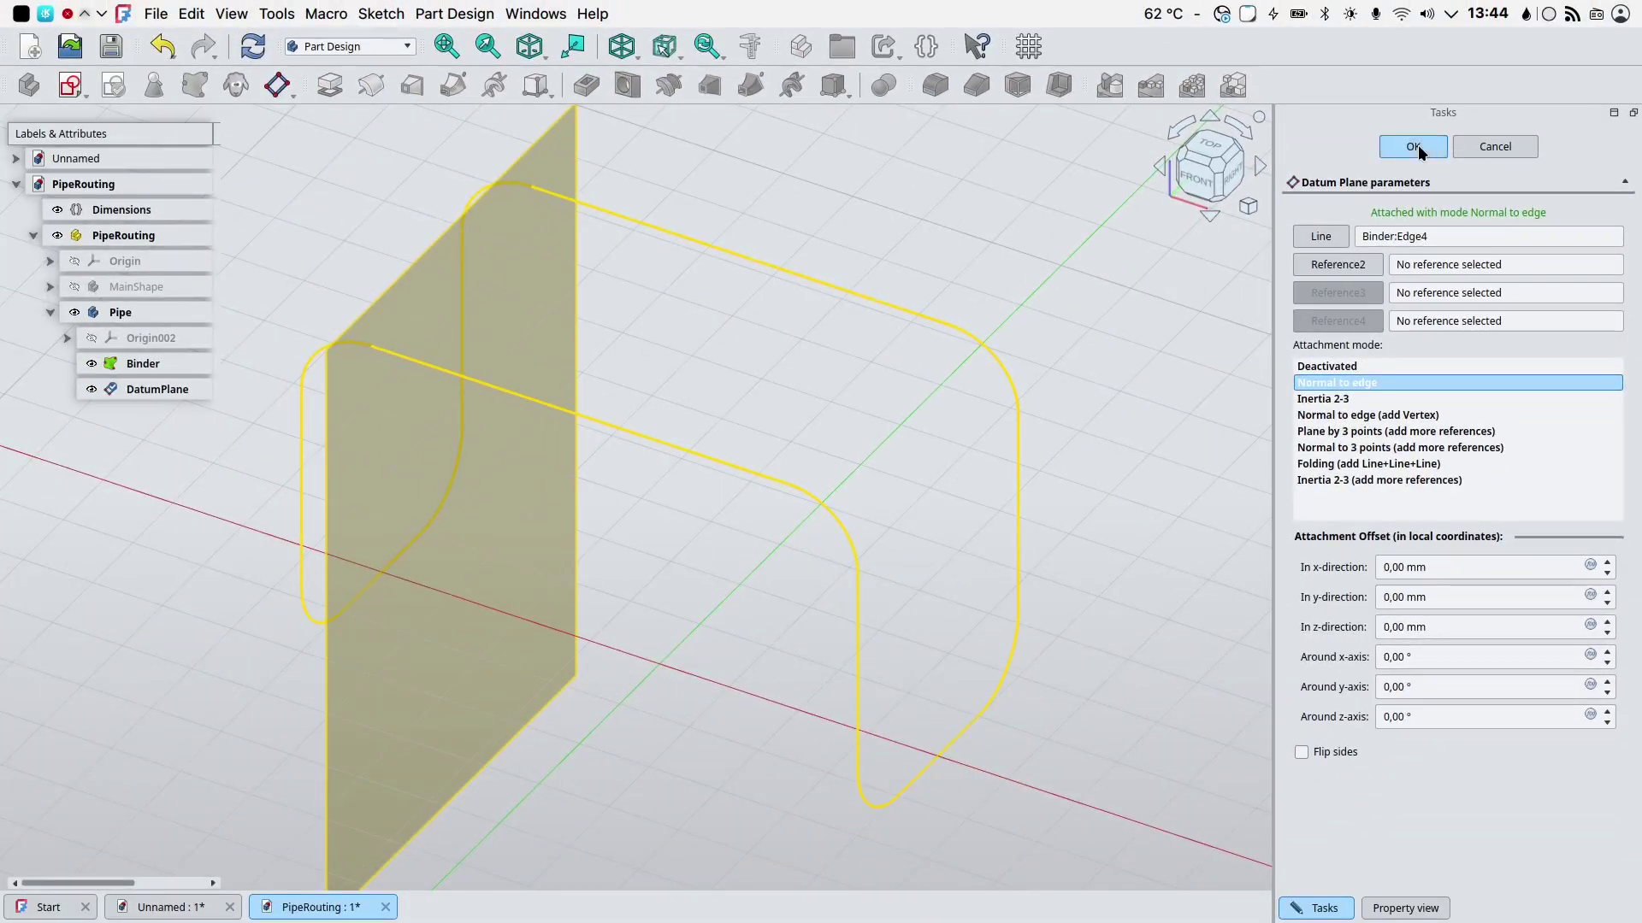
{"action": "left_click", "coordinate": [1416, 145]}
{"action": "left_click", "coordinate": [457, 584]}
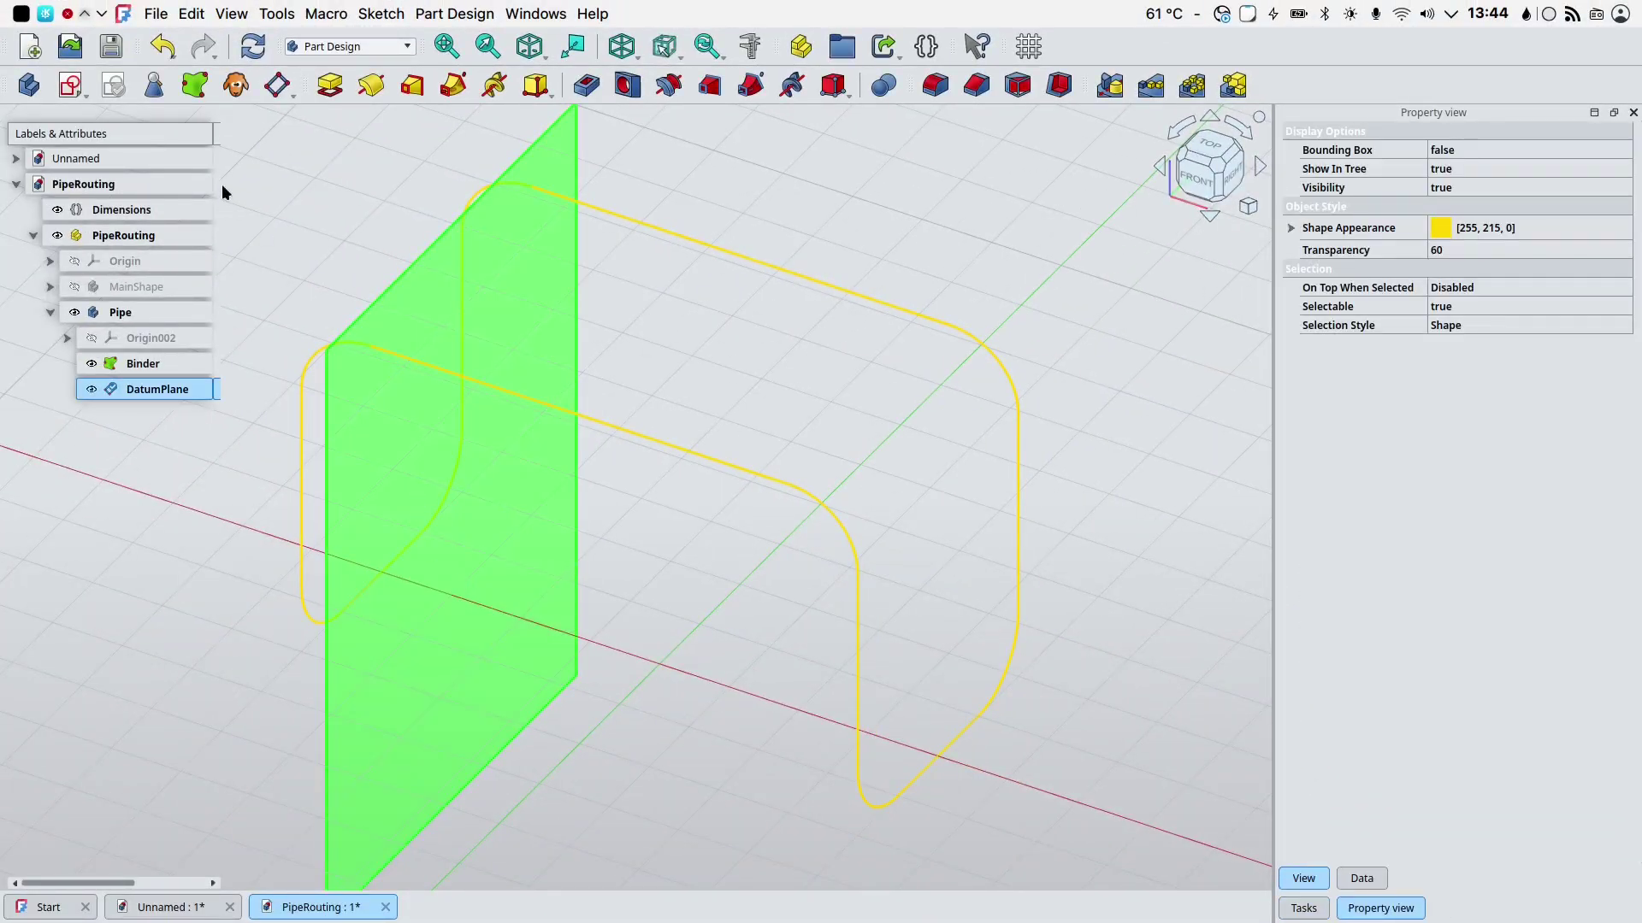
Sketch a circle centred on the datum plane's origin and give it a radius constraint.
{"action": "left_click", "coordinate": [71, 85]}
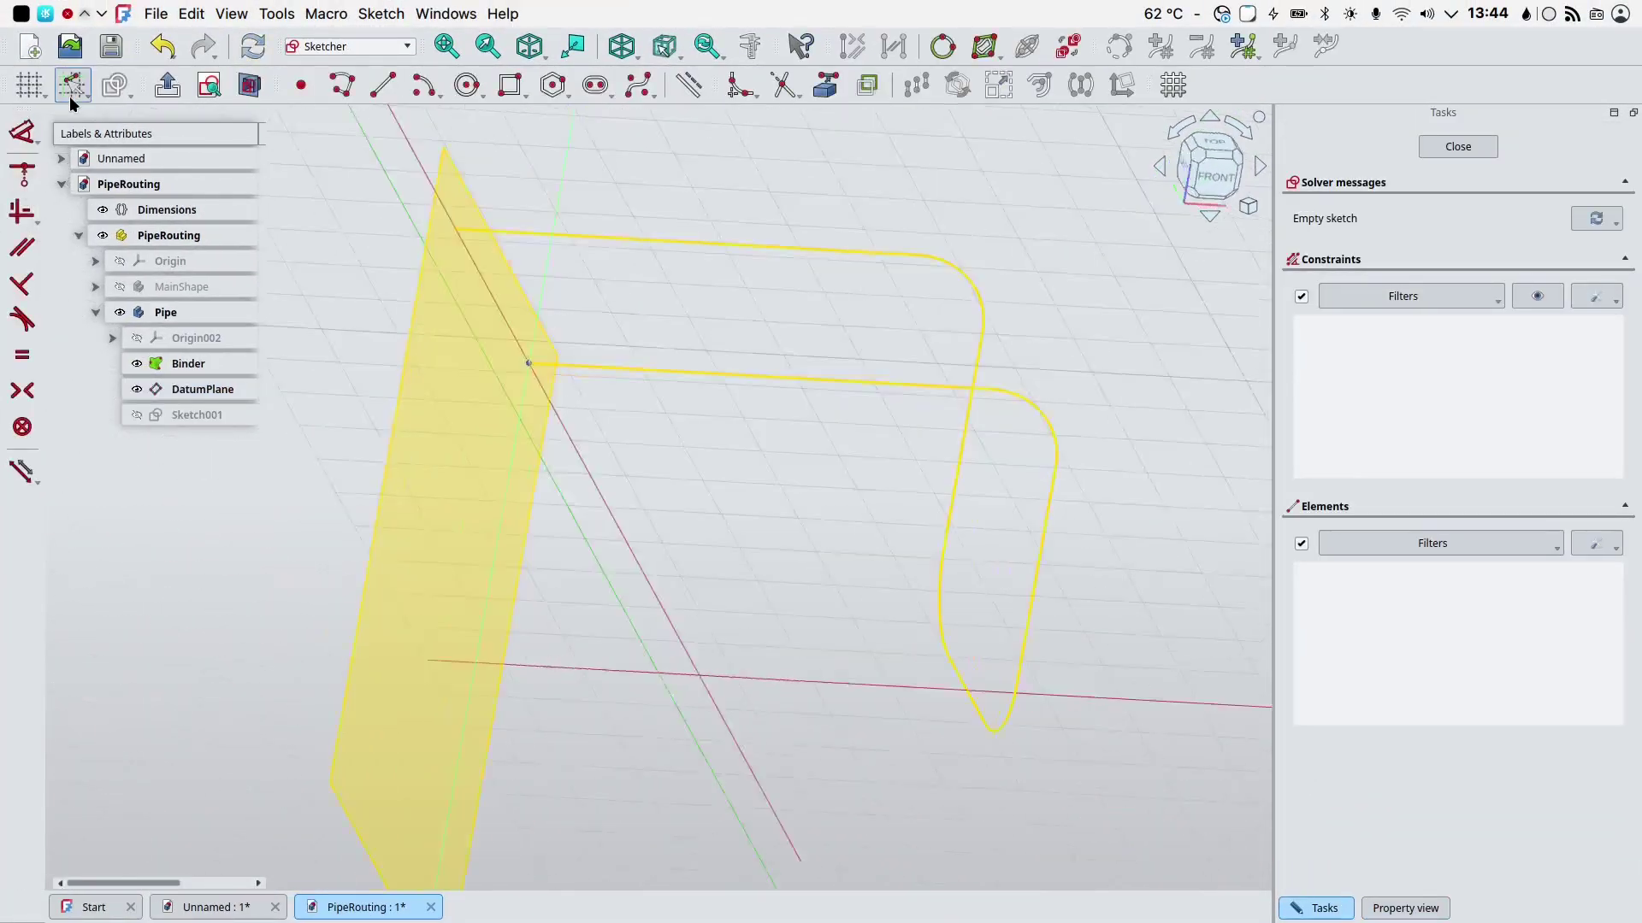
{"action": "left_click", "coordinate": [469, 87]}
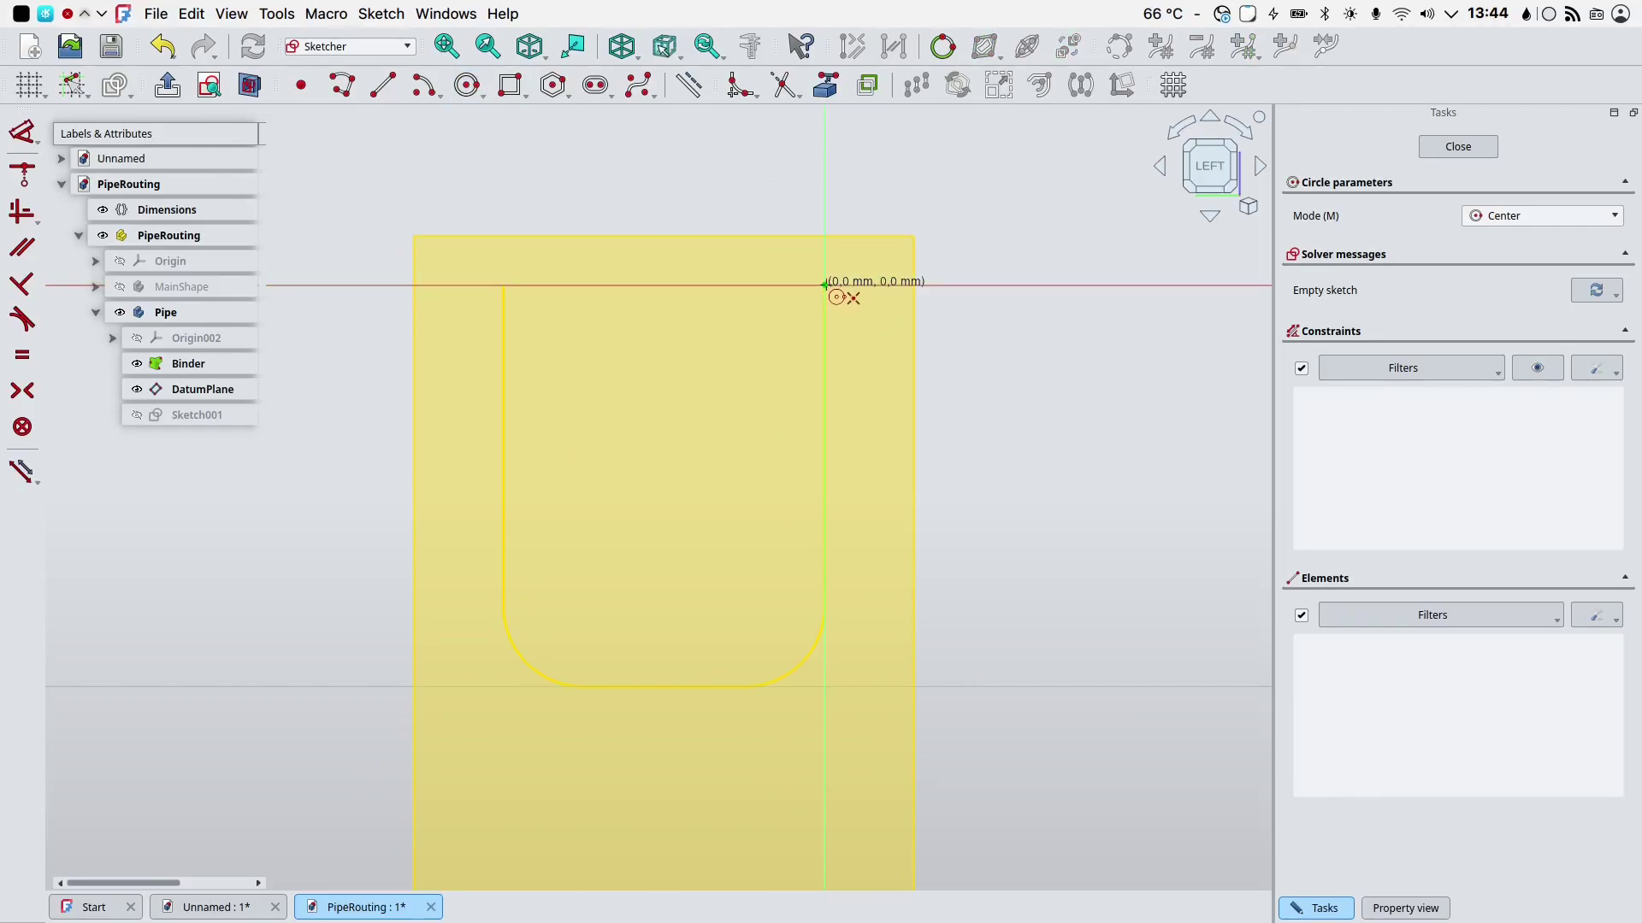
{"action": "left_click", "coordinate": [825, 285]}
{"action": "left_click", "coordinate": [848, 262]}
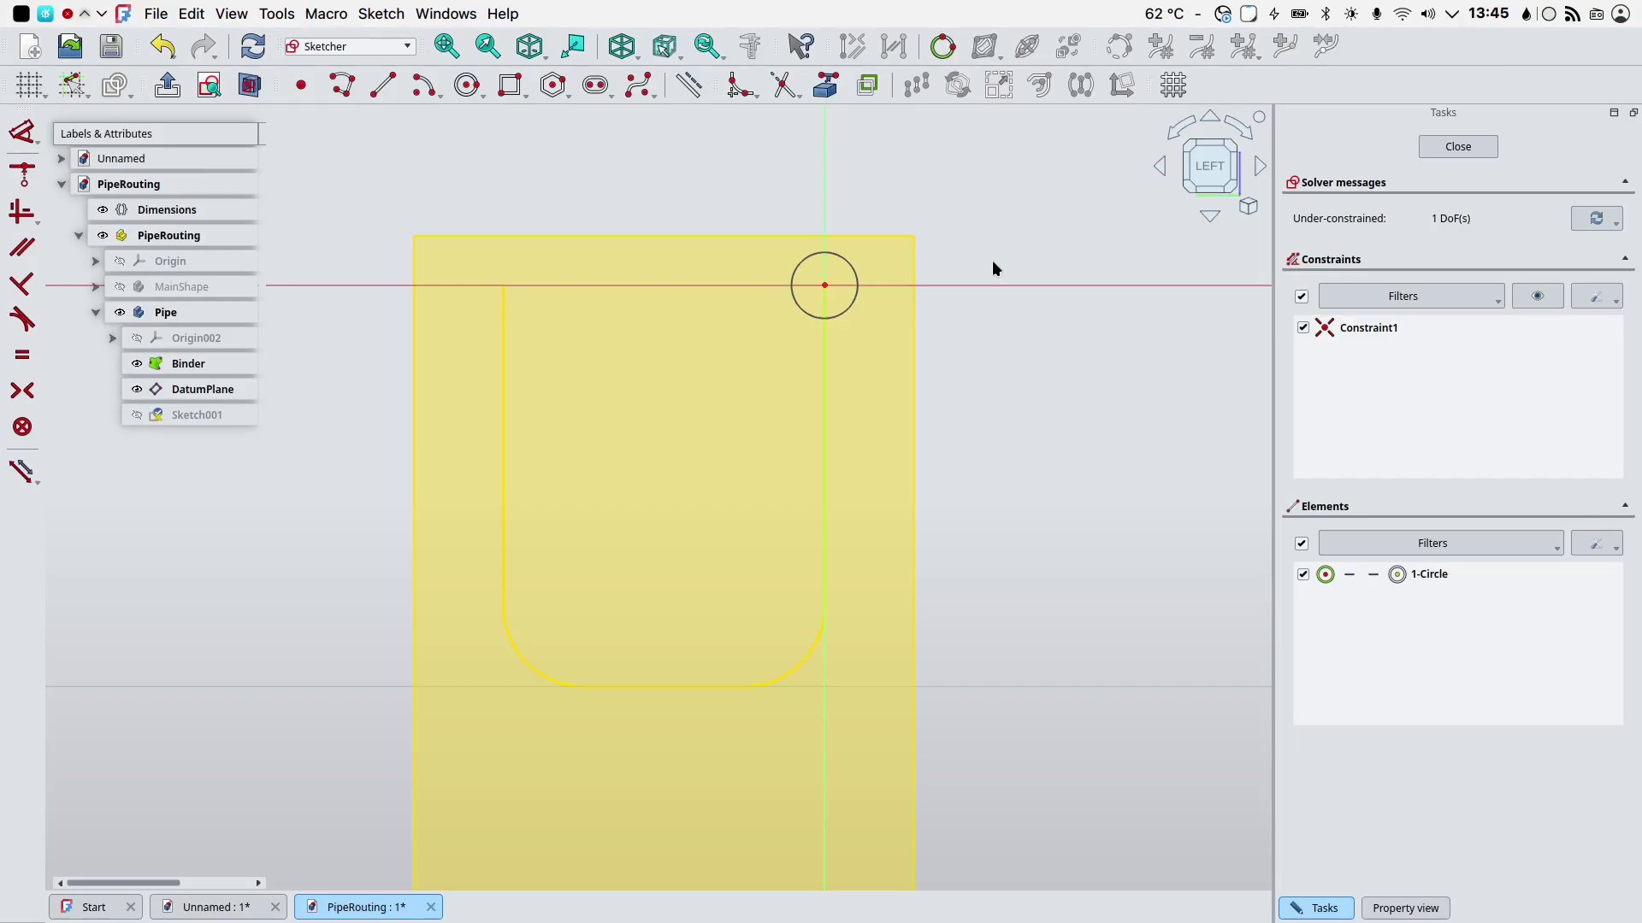
{"action": "key", "text": "d"}
{"action": "left_click", "coordinate": [833, 253]}
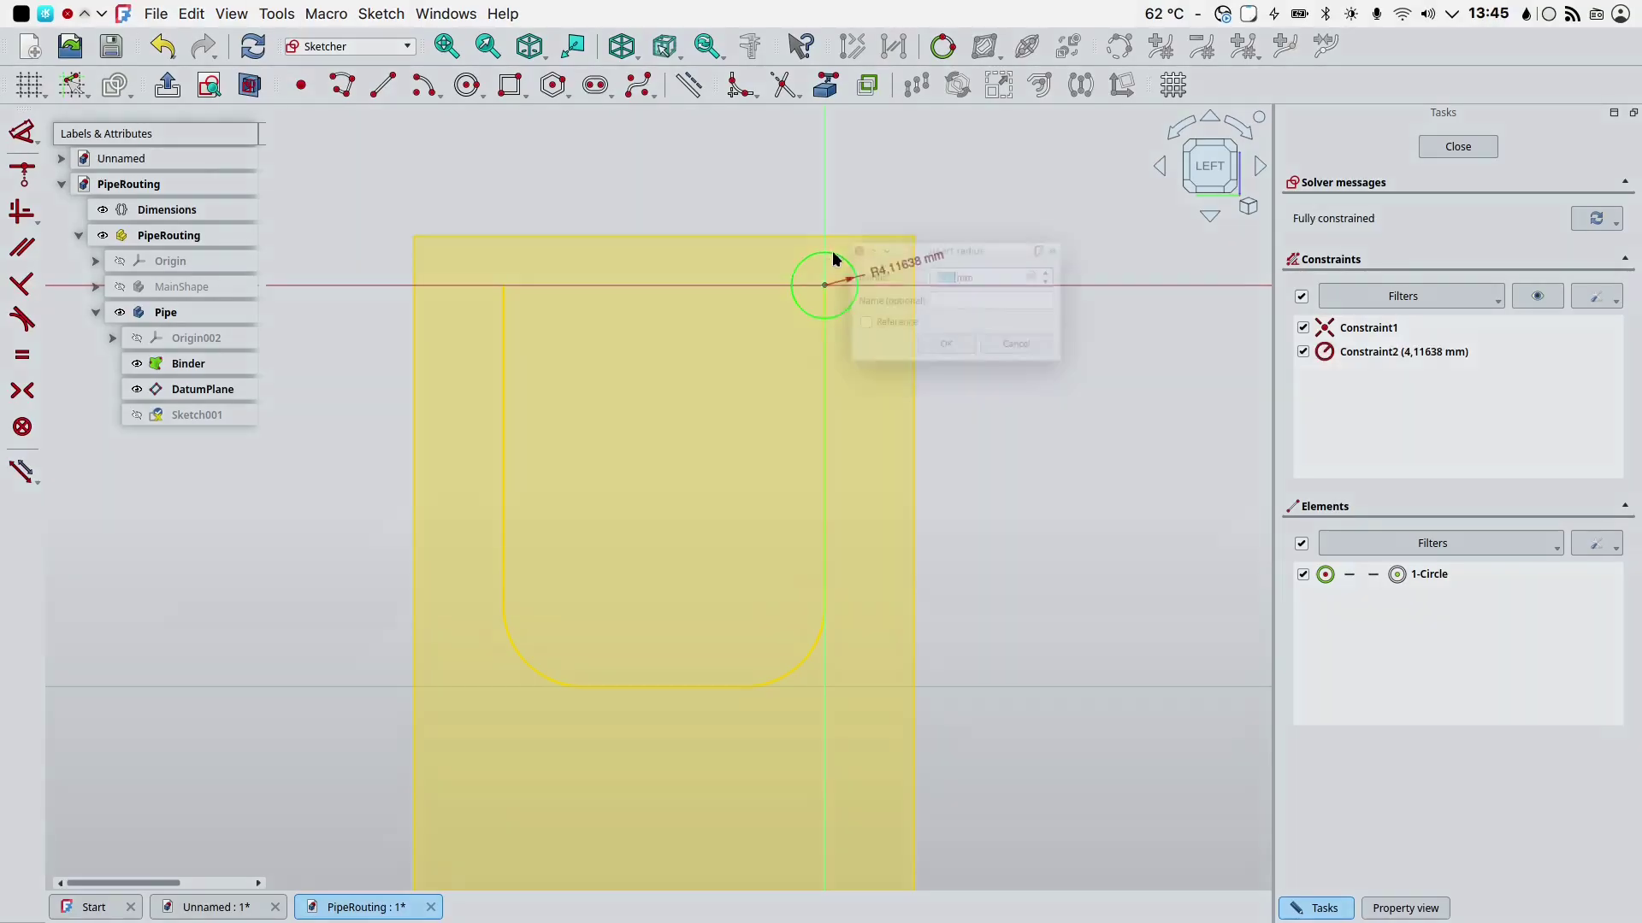
Drive the radius with a new Piperadius variable of 4 mm in Dimensions' Base group.
{"action": "left_click", "coordinate": [1042, 271]}
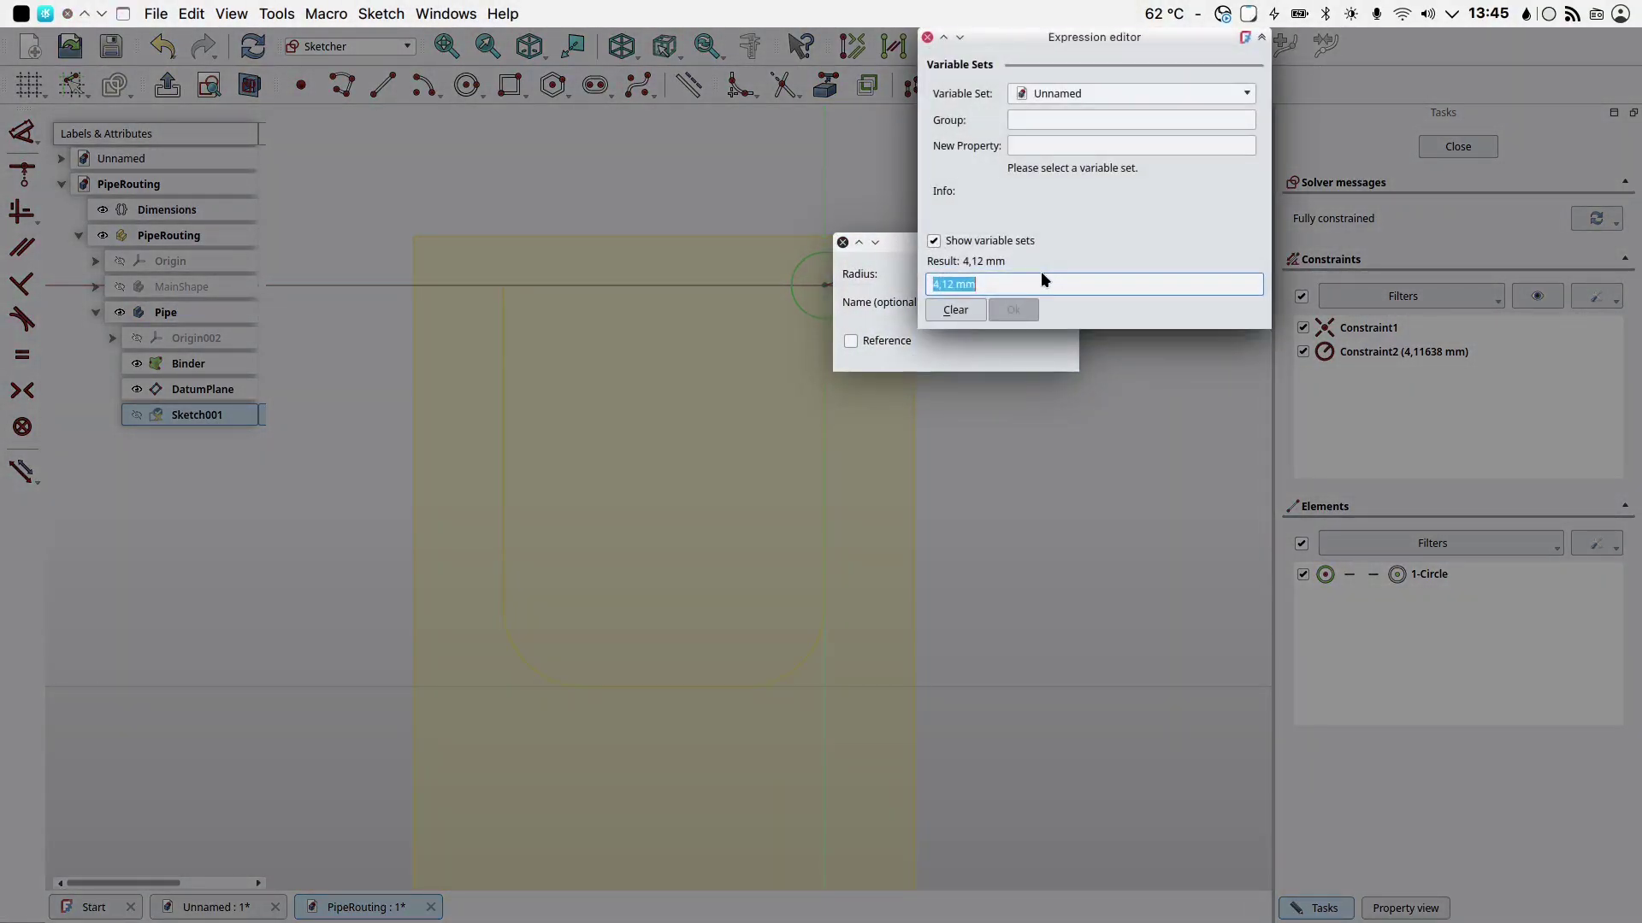
{"action": "left_click", "coordinate": [1091, 90]}
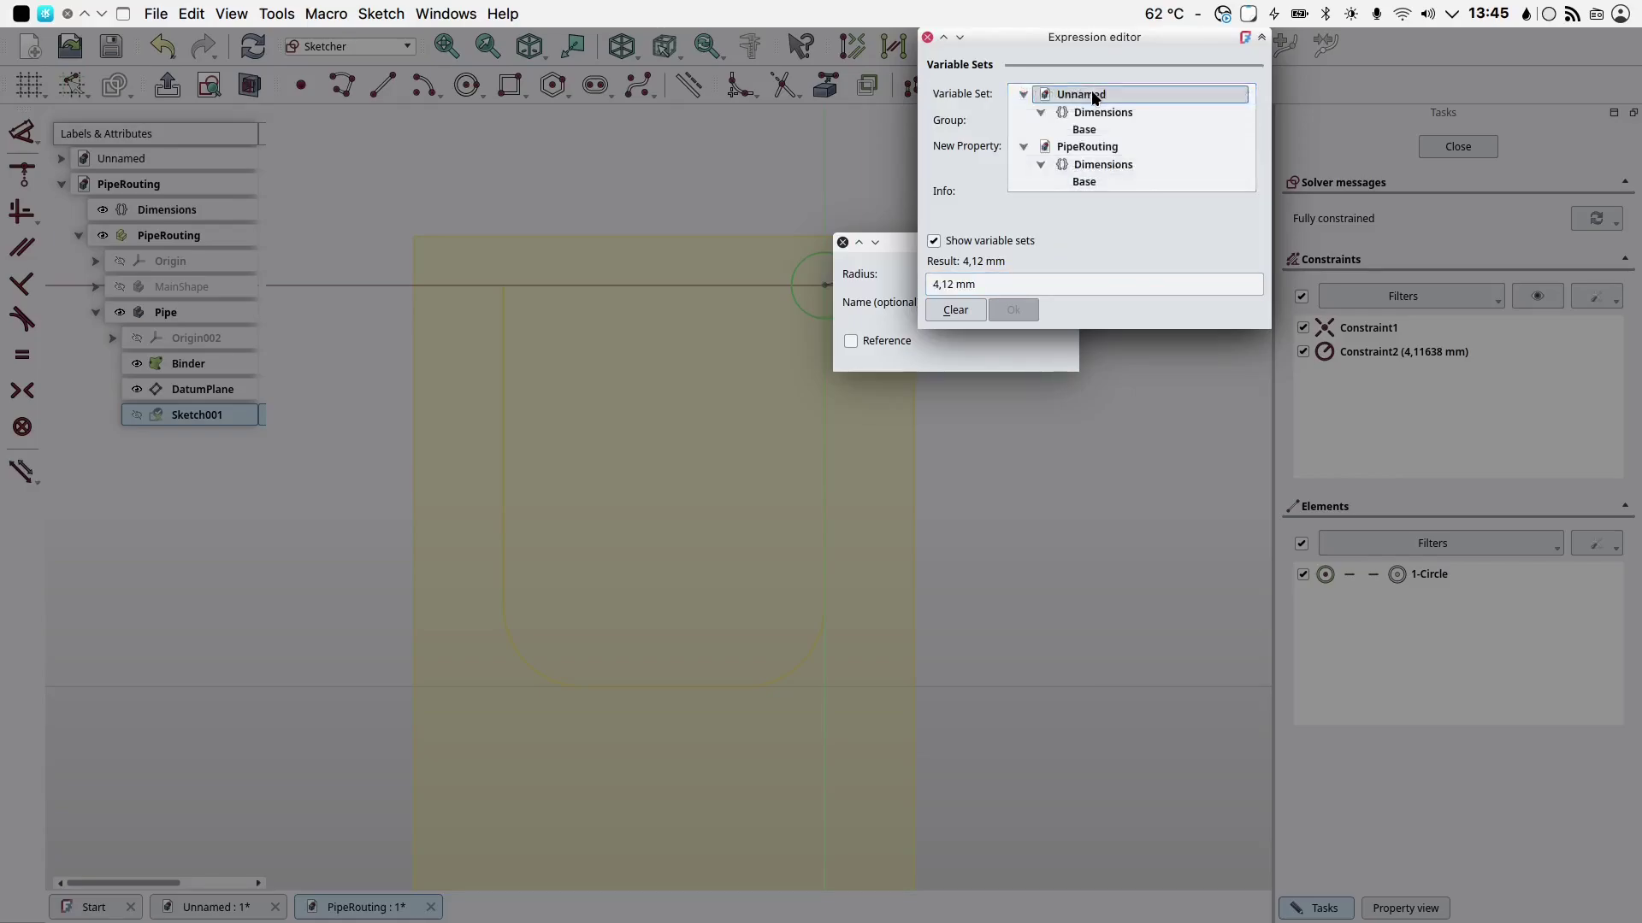
{"action": "left_click", "coordinate": [1103, 183]}
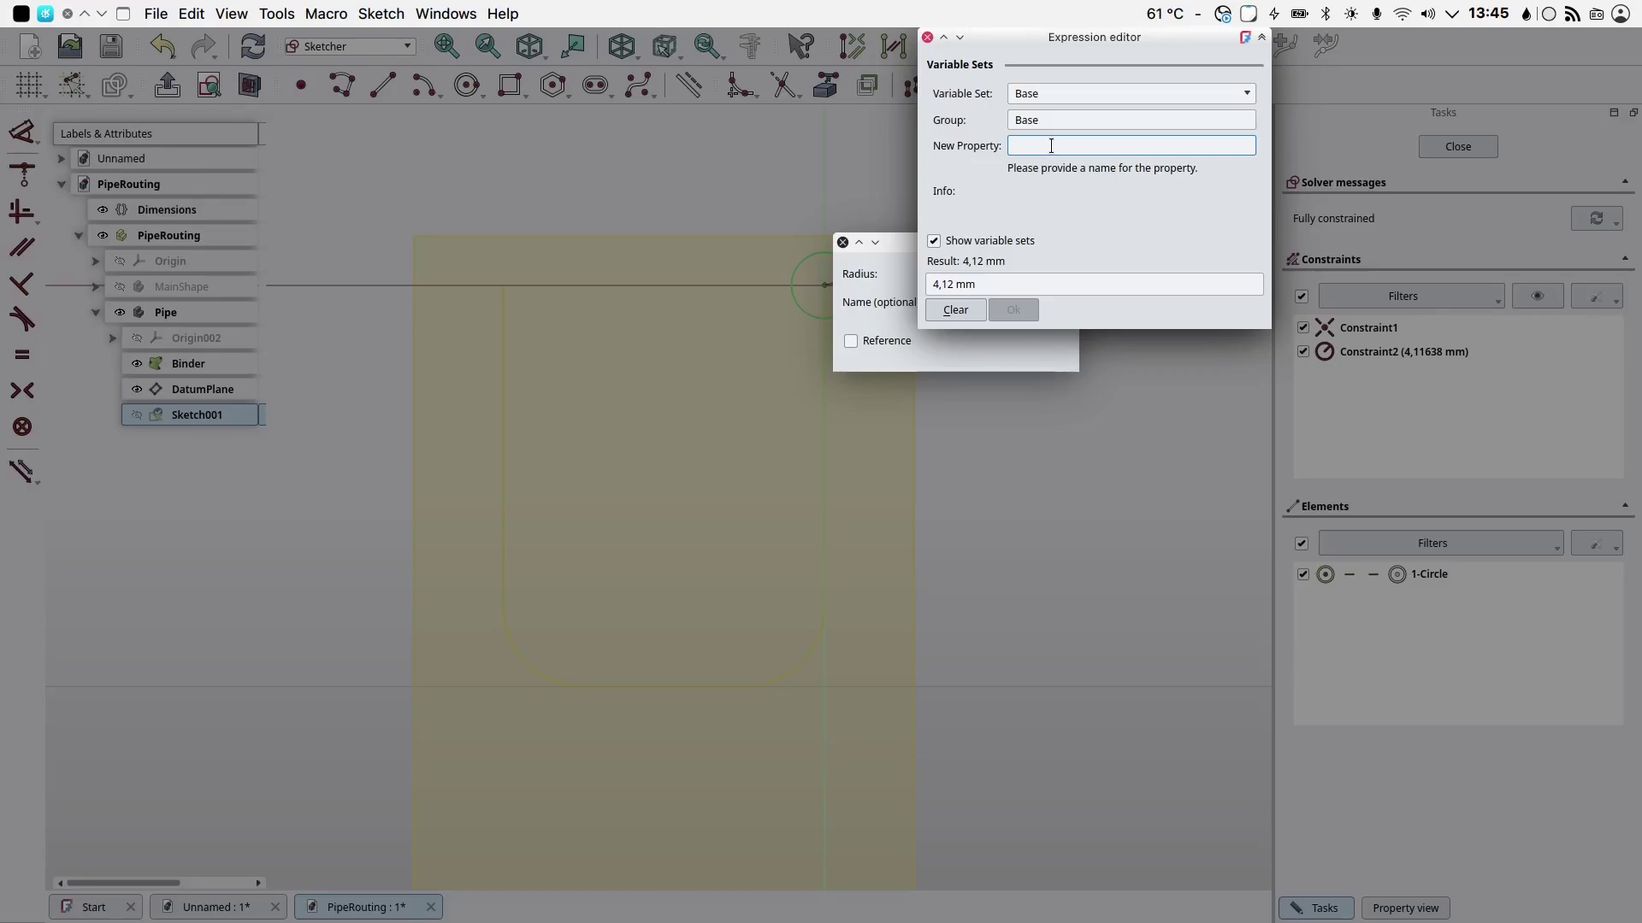
{"action": "type", "text": "Piperadius"}
{"action": "left_click_drag", "start_coordinate": [956, 284], "coordinate": [906, 288]}
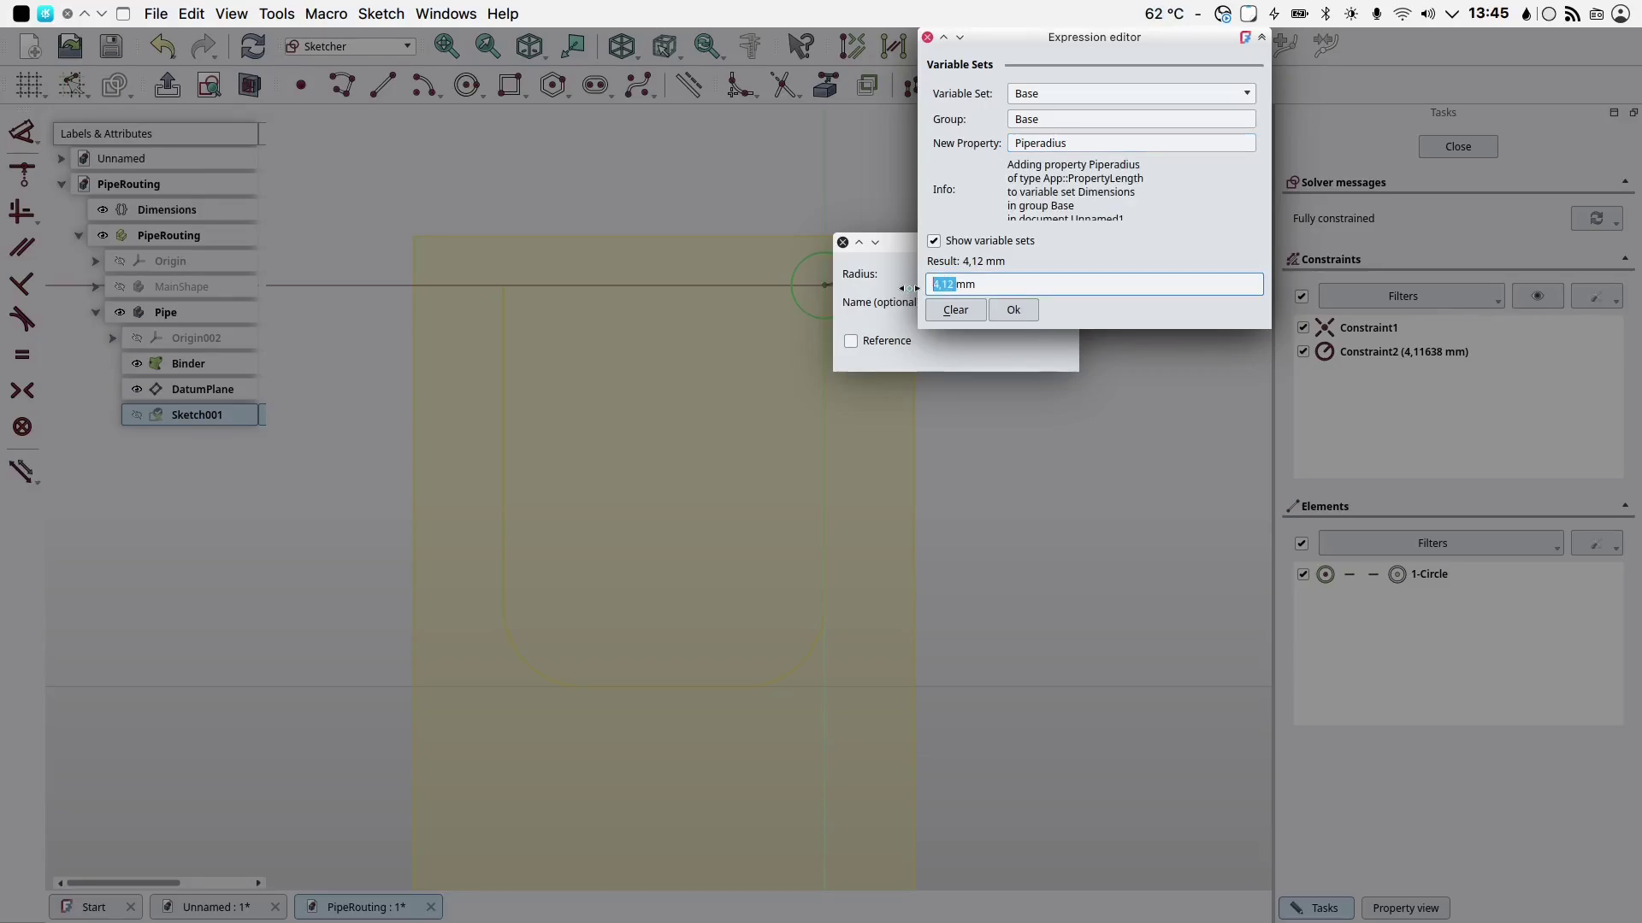
{"action": "type", "text": "4"}
{"action": "left_click", "coordinate": [1007, 313]}
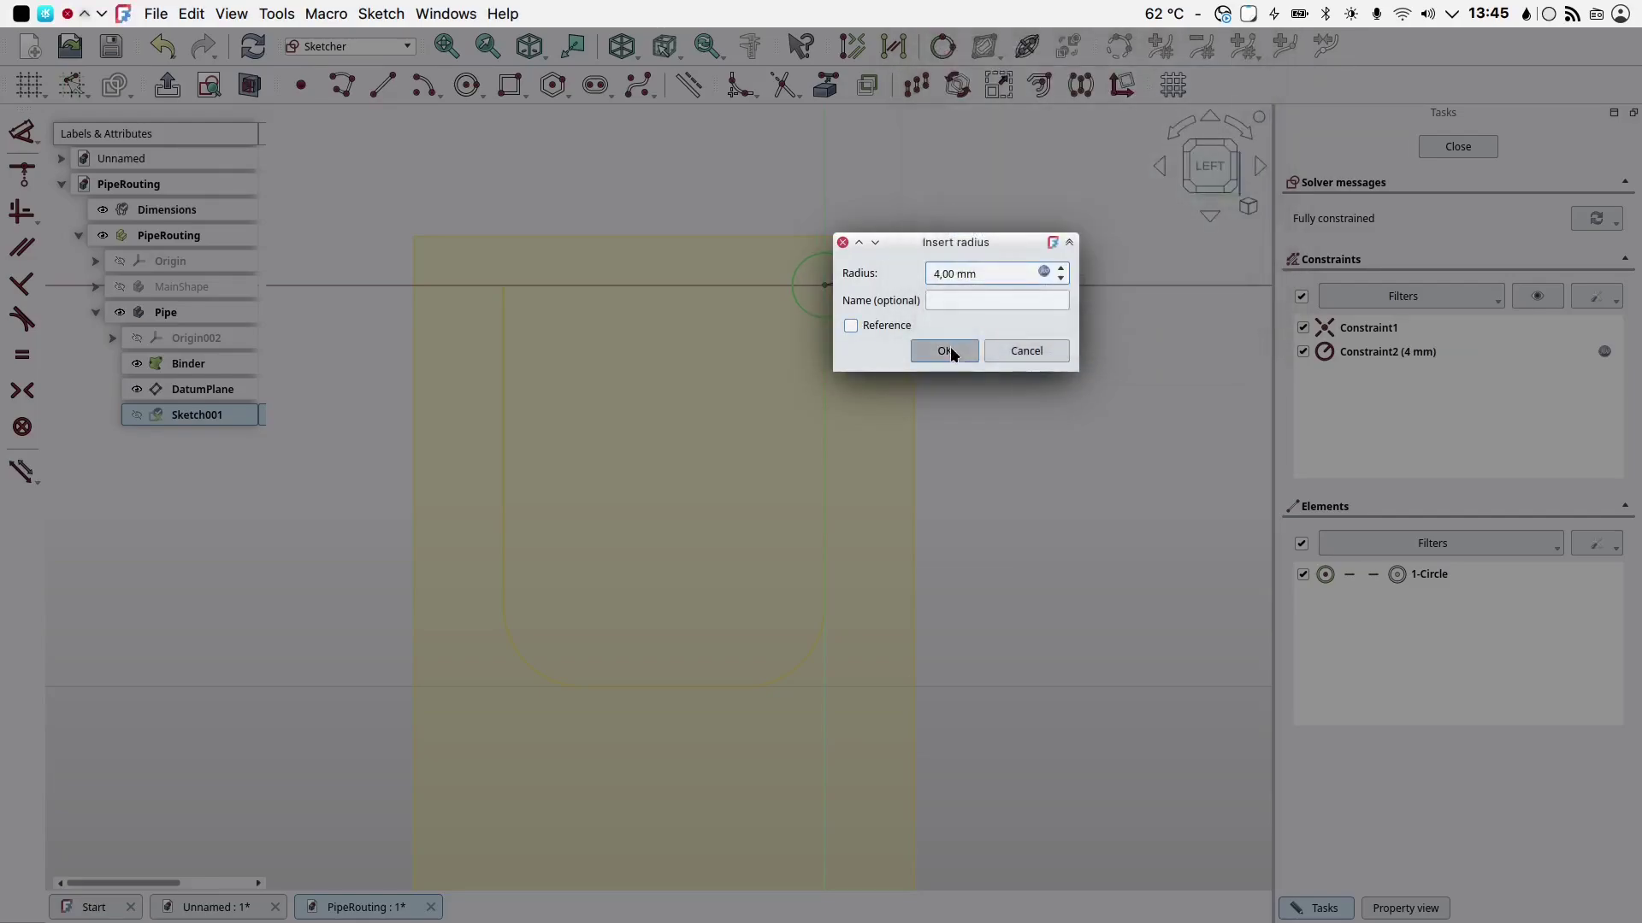
{"action": "left_click", "coordinate": [944, 351]}
Close the sketch and hide the datum plane.
{"action": "left_click", "coordinate": [1474, 150]}
{"action": "left_click", "coordinate": [369, 412]}
{"action": "key", "text": "space"}
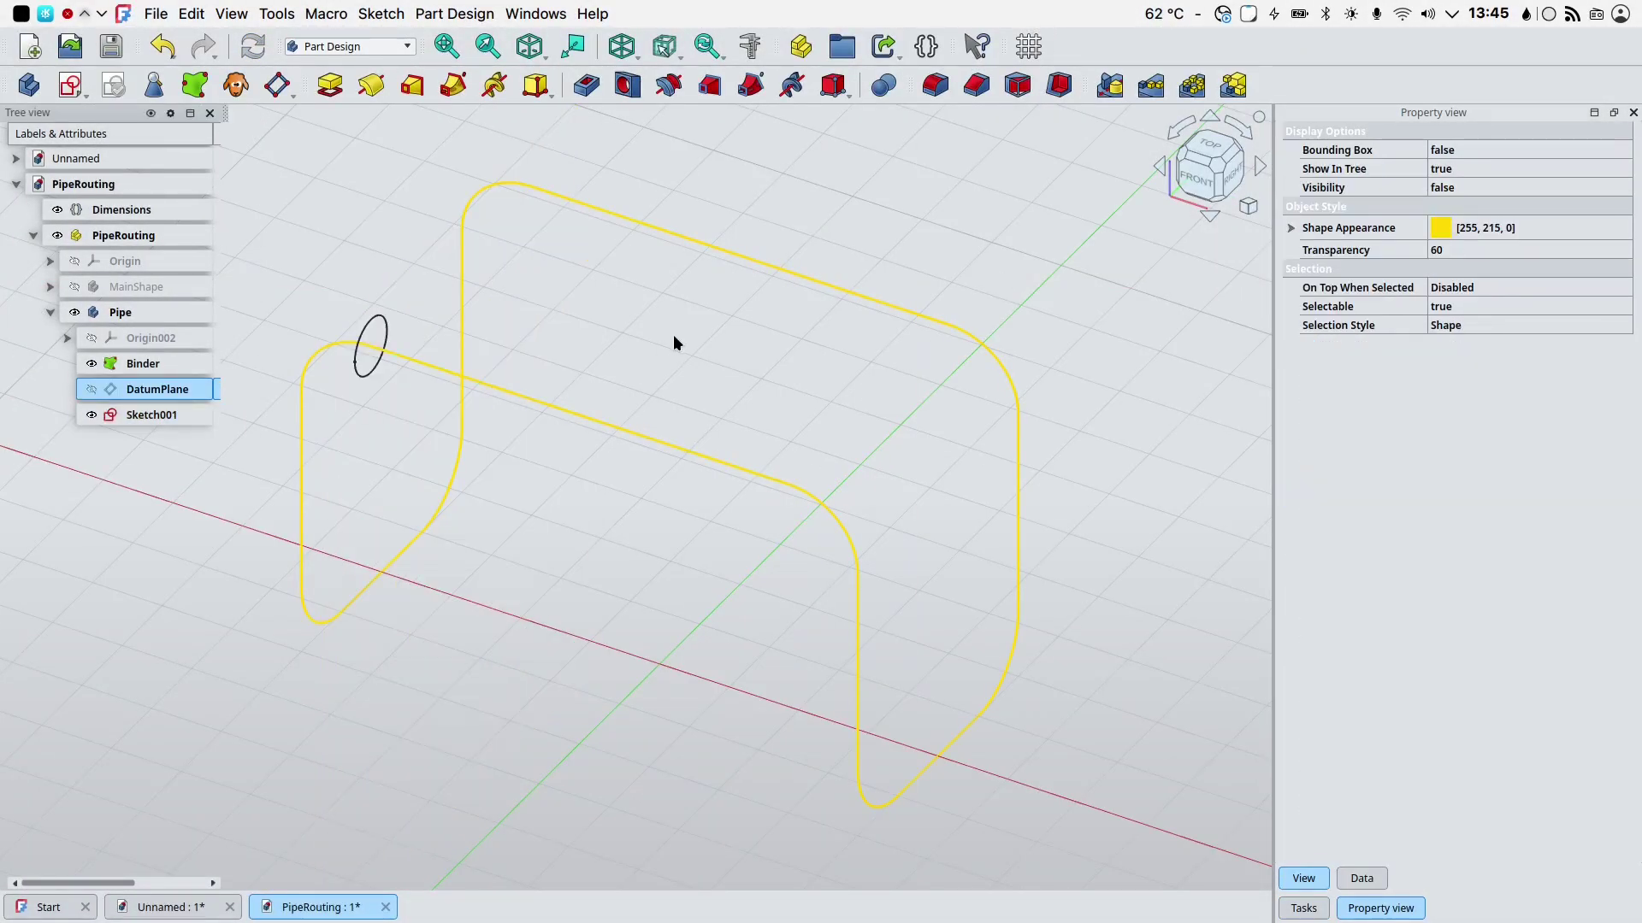
Sweep Sketch001's circle as an additive pipe along the whole Binder edge loop.
{"action": "left_click", "coordinate": [366, 323]}
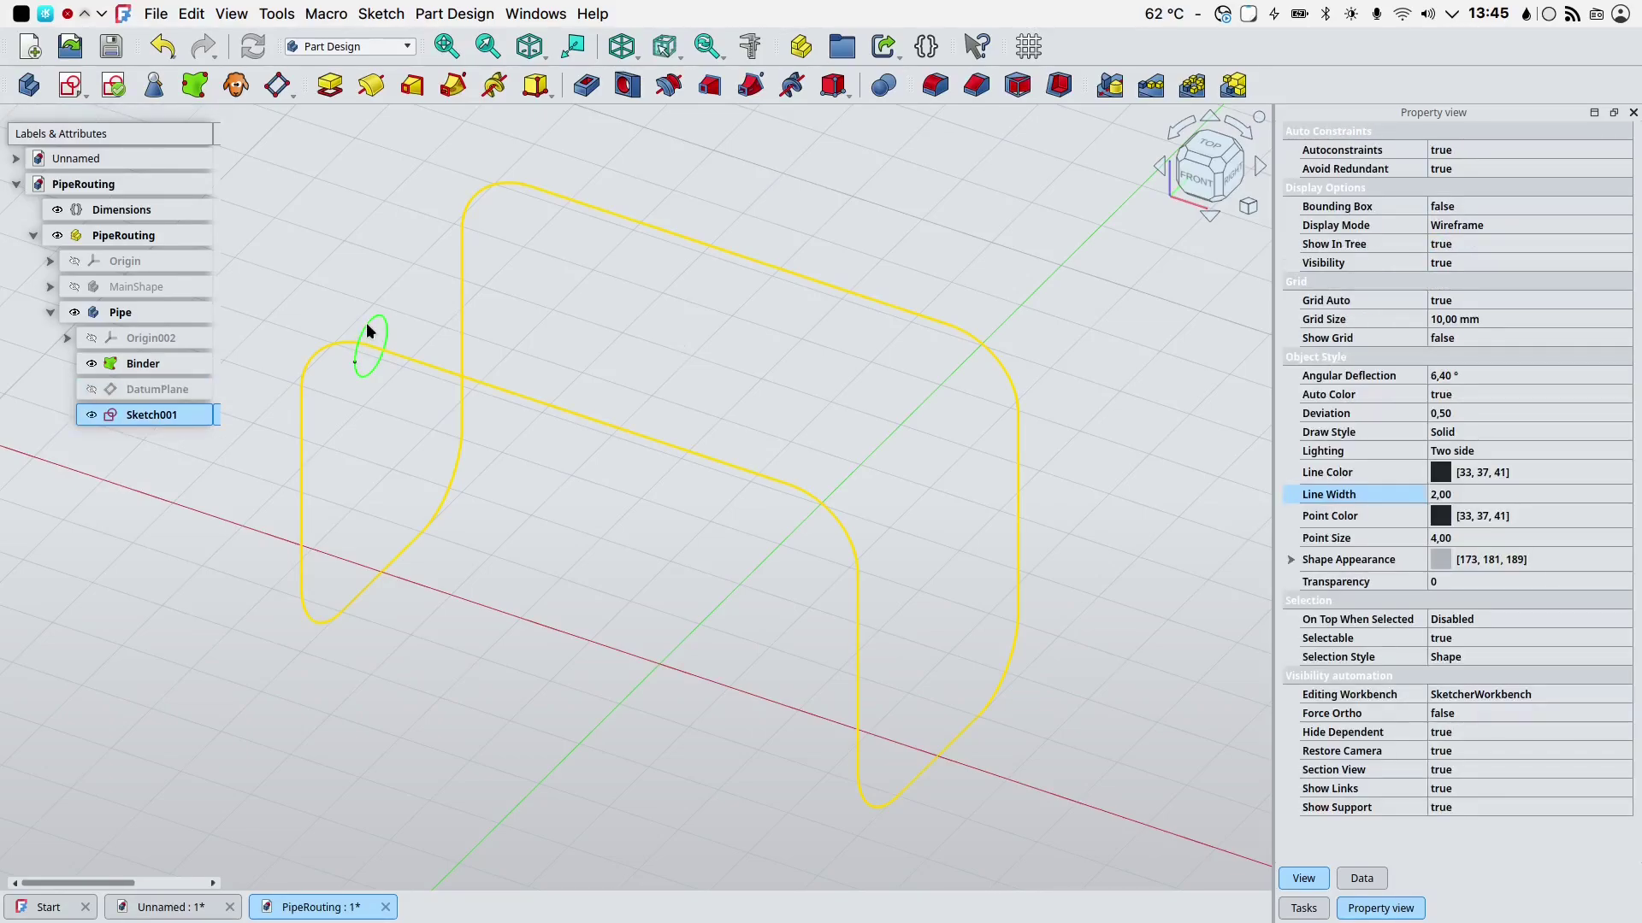
{"action": "left_click", "coordinate": [450, 89]}
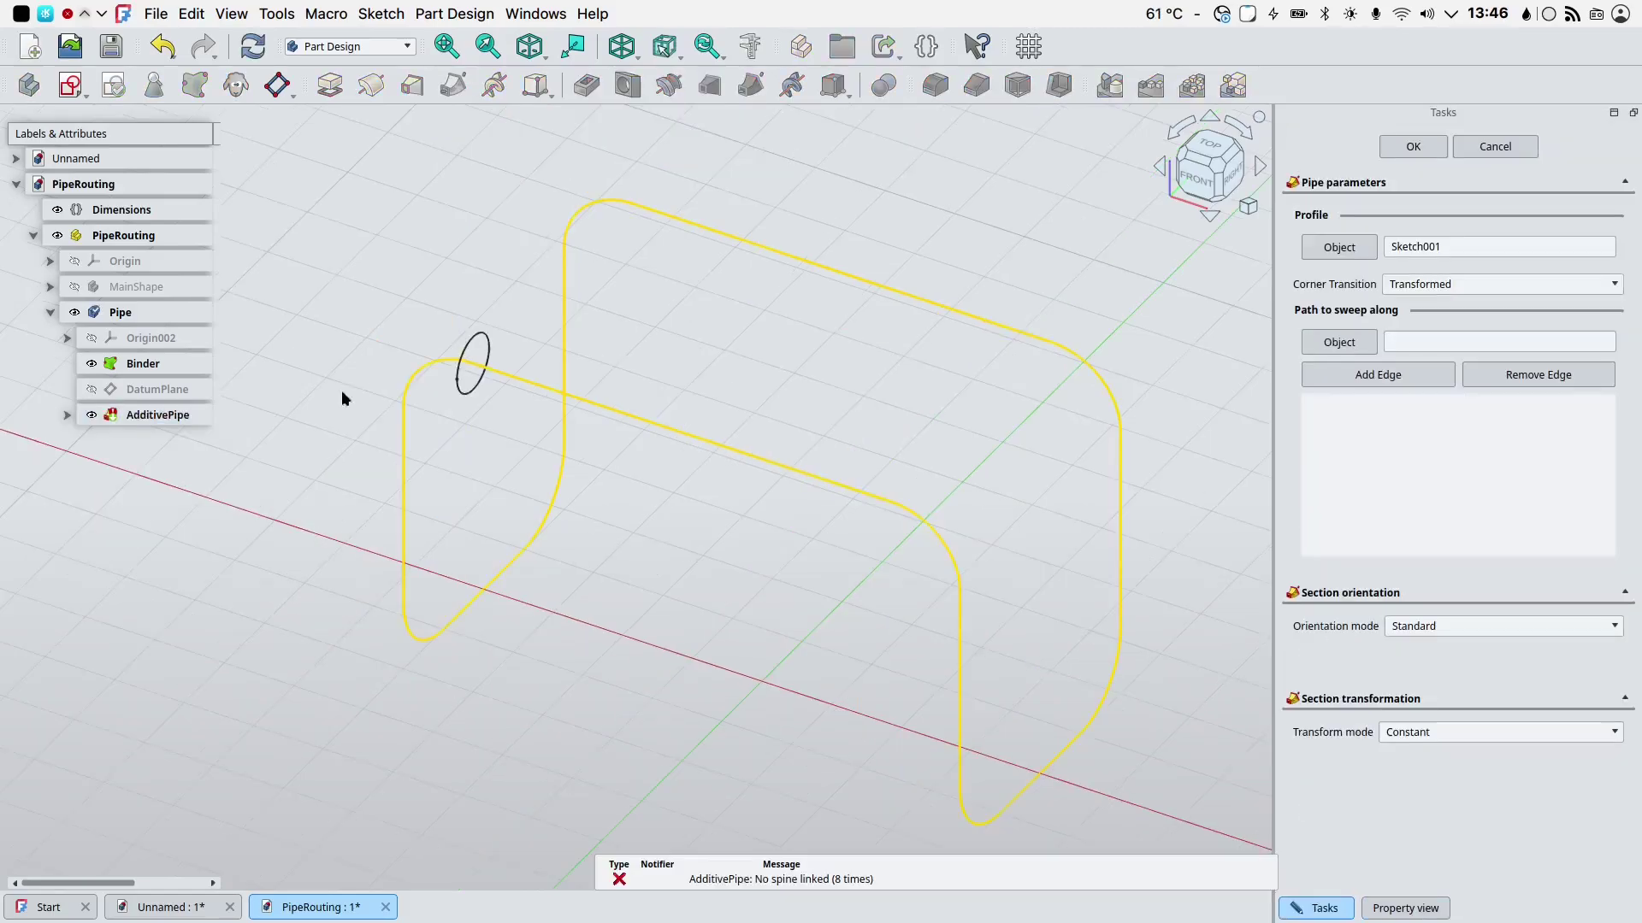
{"action": "left_click", "coordinate": [594, 407]}
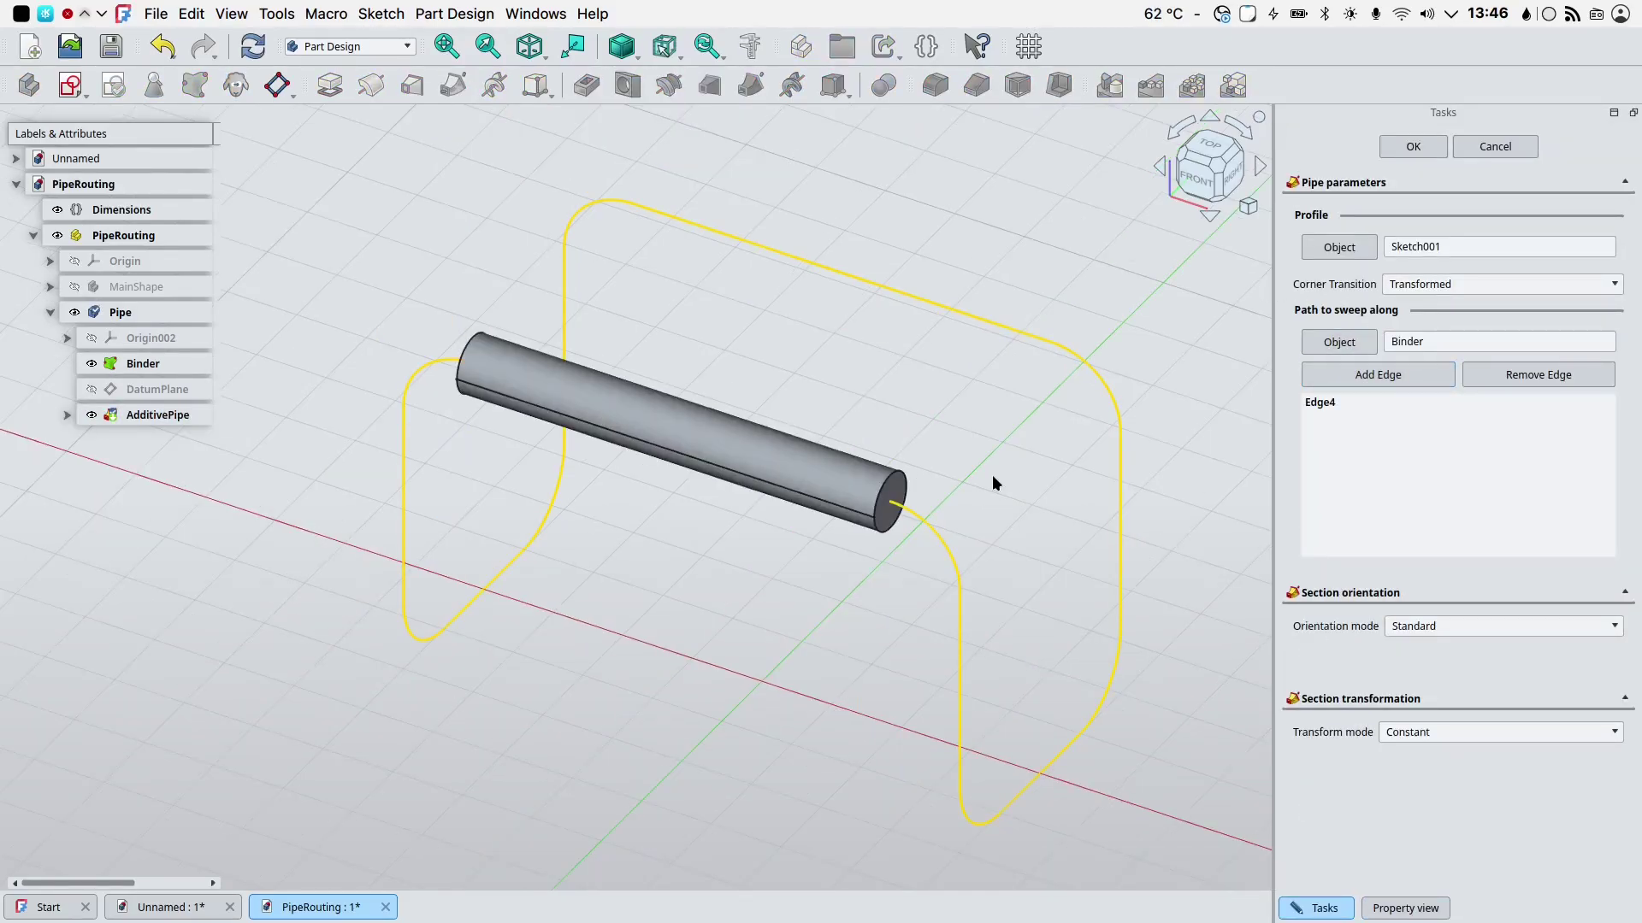
{"action": "left_click", "coordinate": [1374, 376]}
{"action": "left_click", "coordinate": [937, 524]}
{"action": "left_click", "coordinate": [1387, 368]}
{"action": "left_click", "coordinate": [957, 653]}
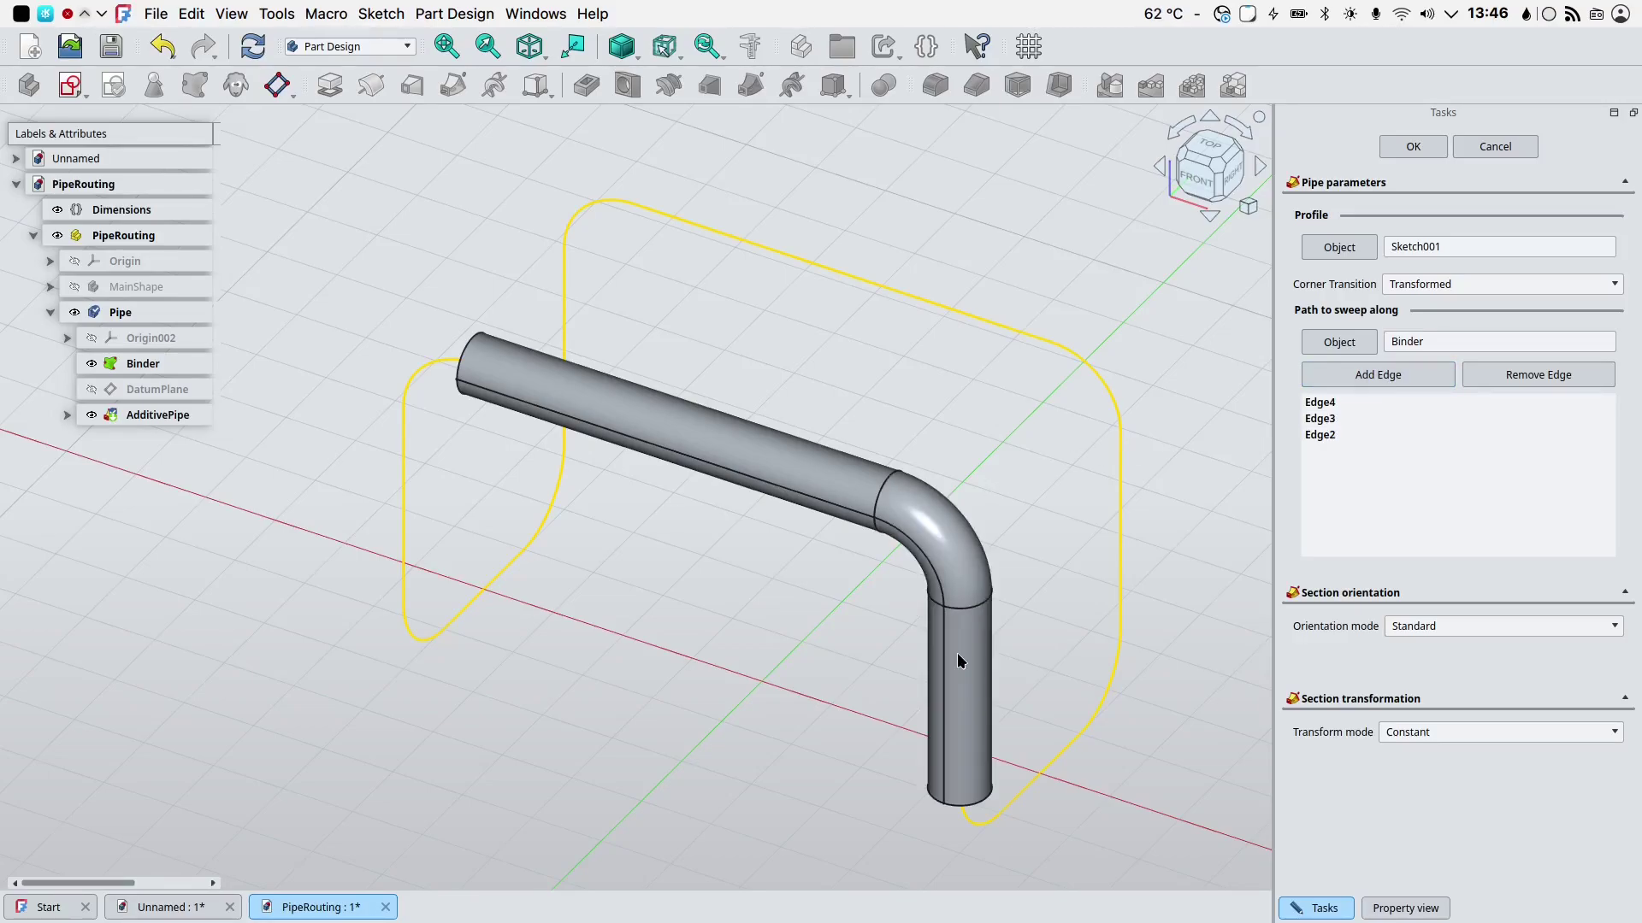
{"action": "left_click", "coordinate": [114, 363]}
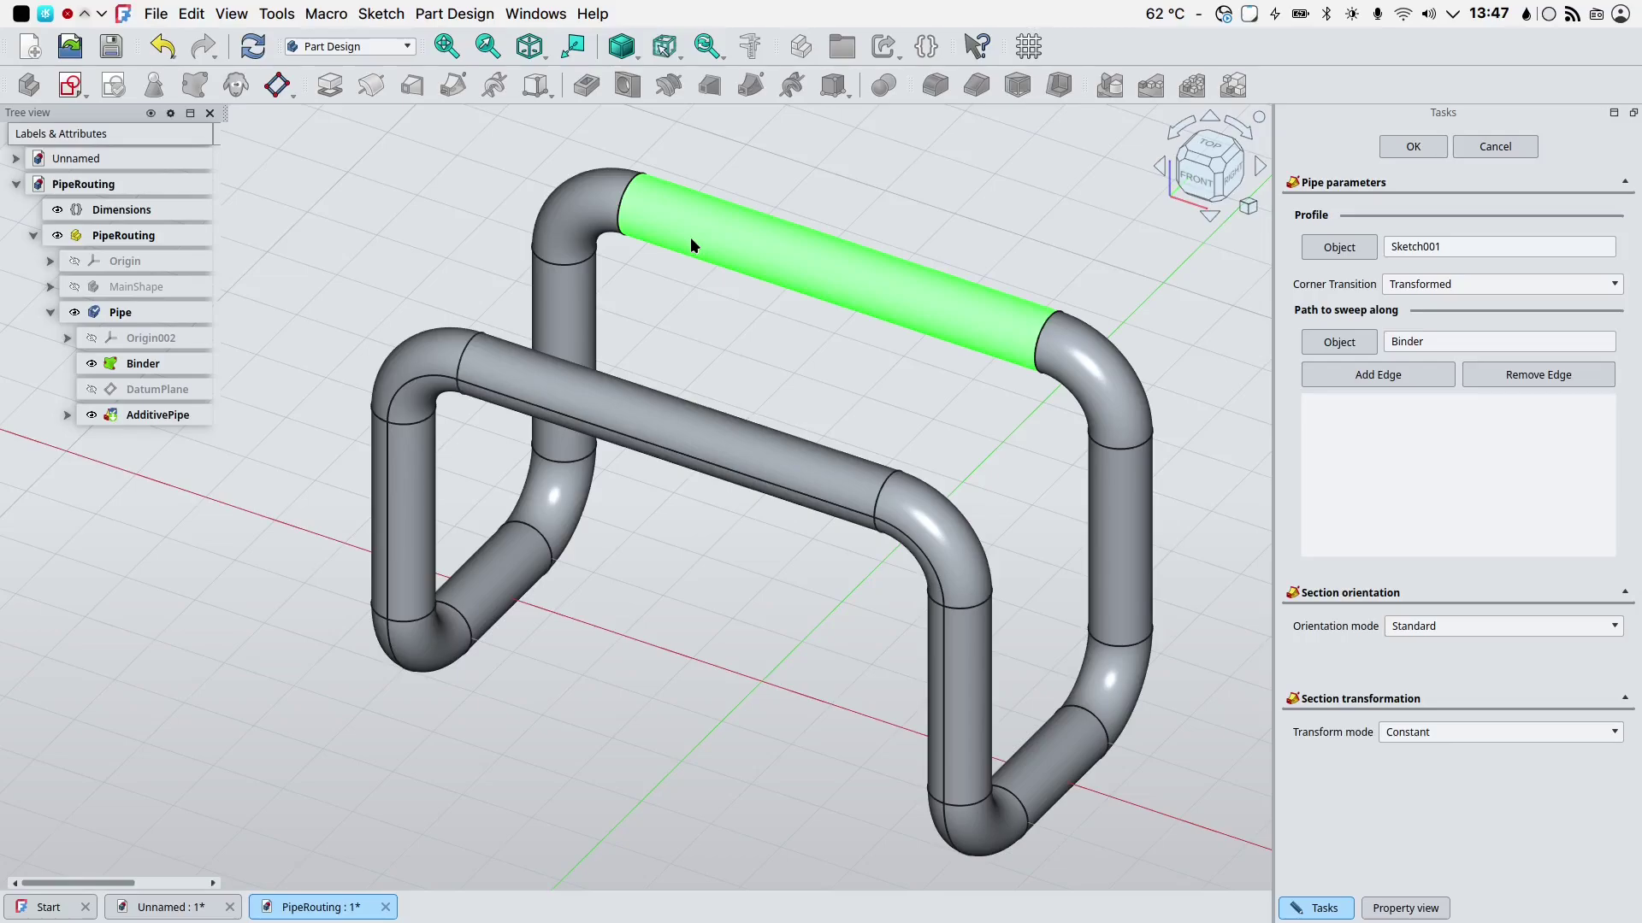
Confirm the pipe and set the Pipe body's diffuse colour to the orange custom colour.
{"action": "left_click", "coordinate": [1409, 148]}
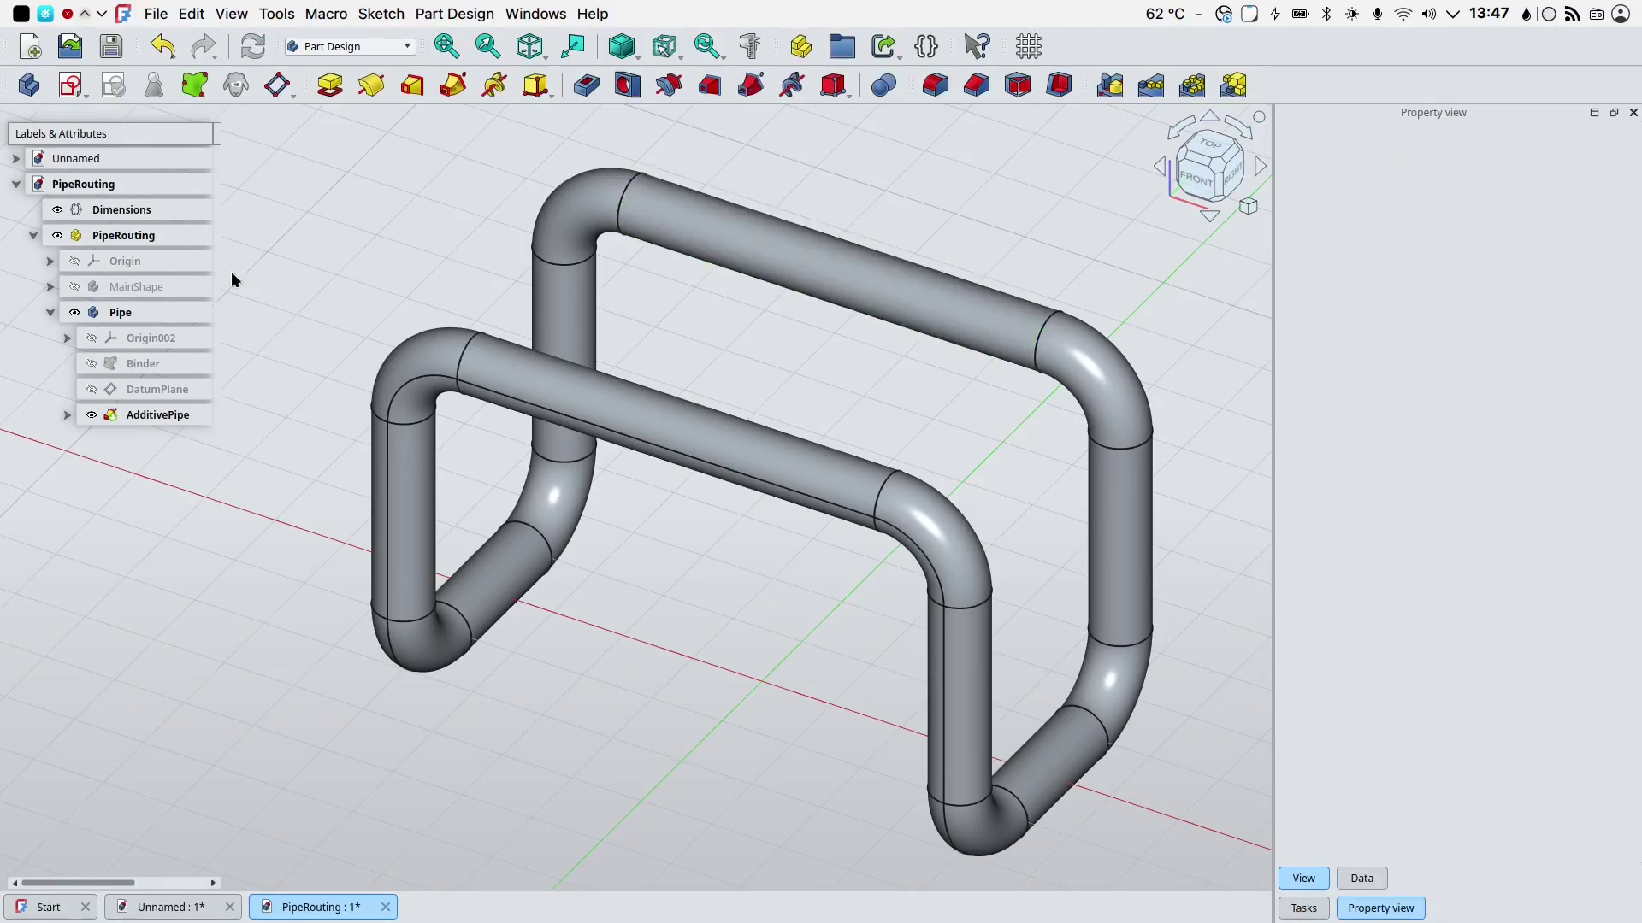
{"action": "left_click", "coordinate": [129, 314]}
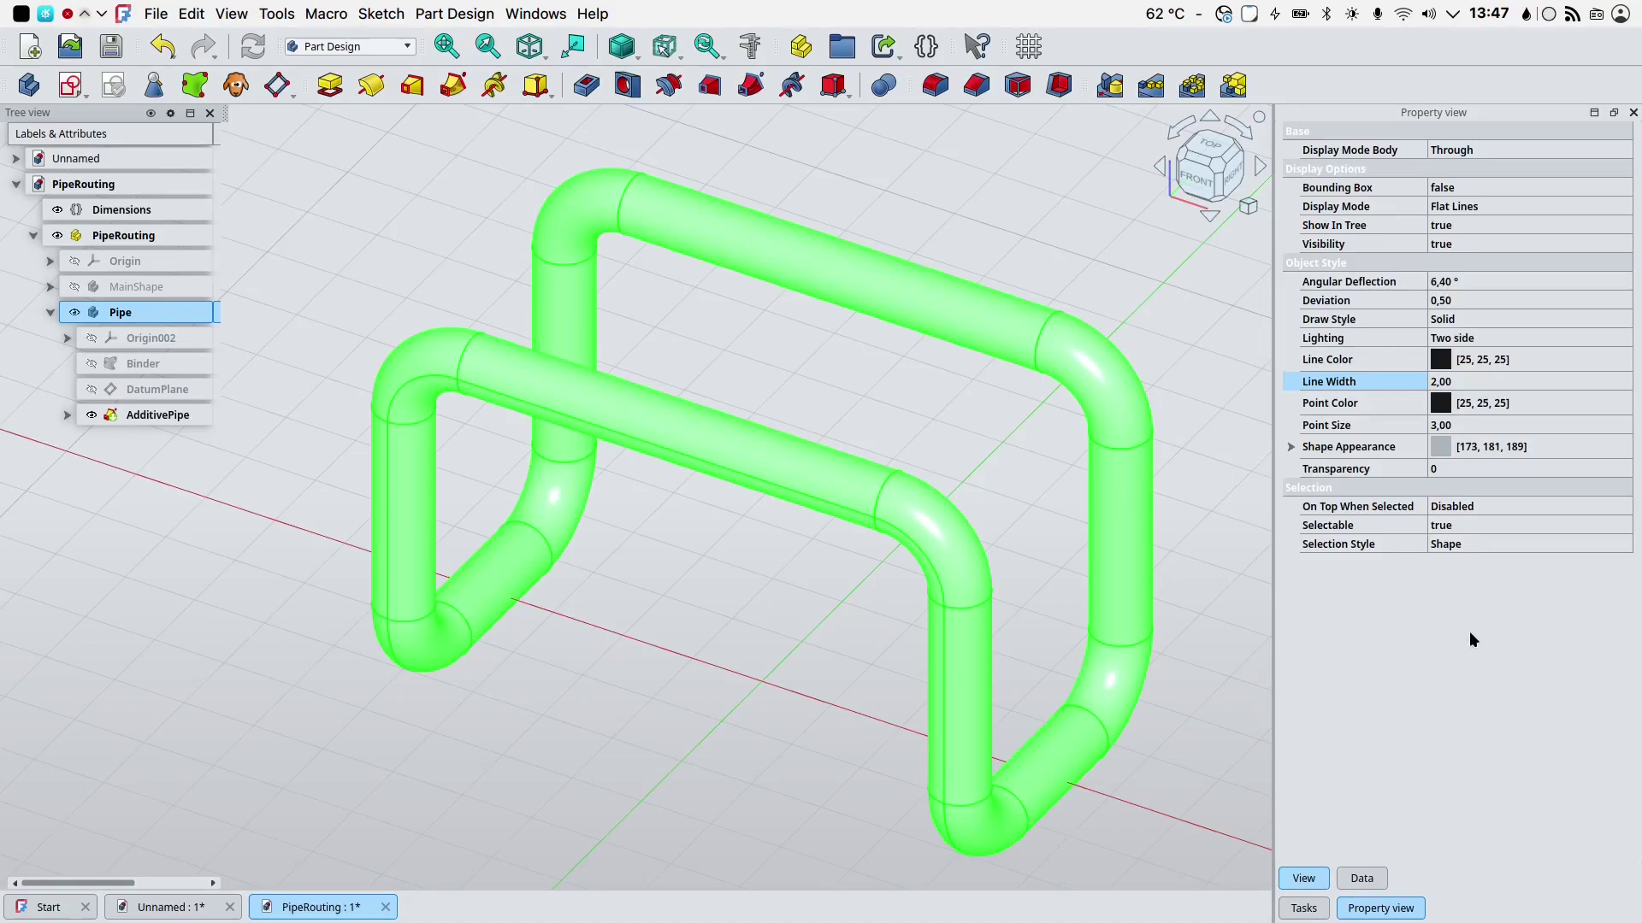
{"action": "left_click", "coordinate": [1291, 447]}
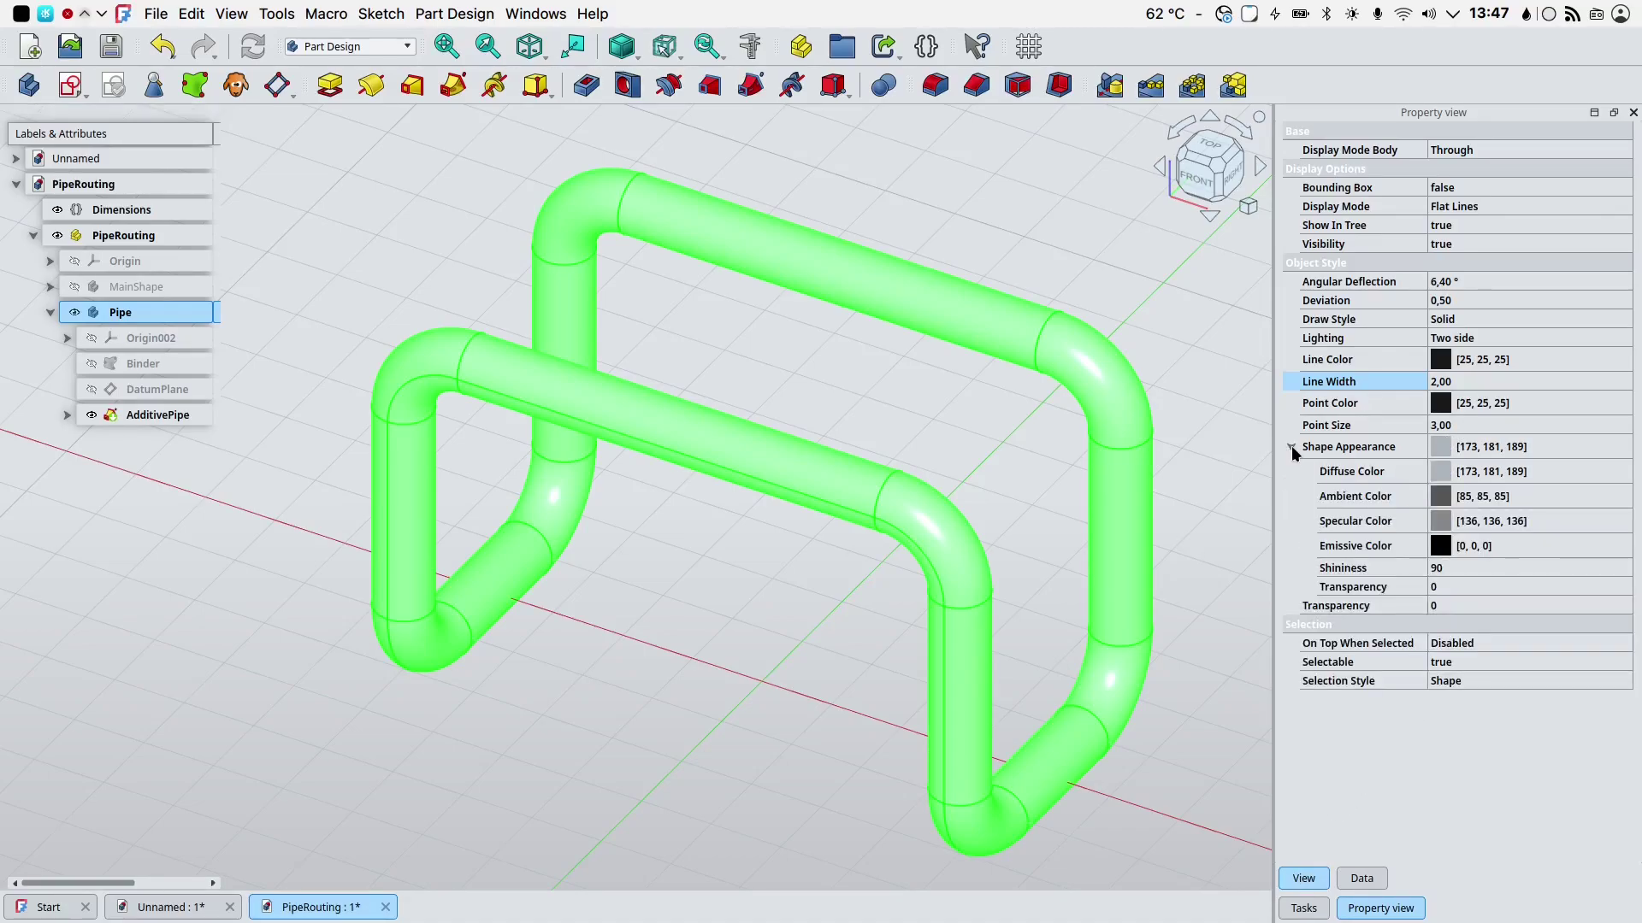
{"action": "left_click", "coordinate": [1480, 475]}
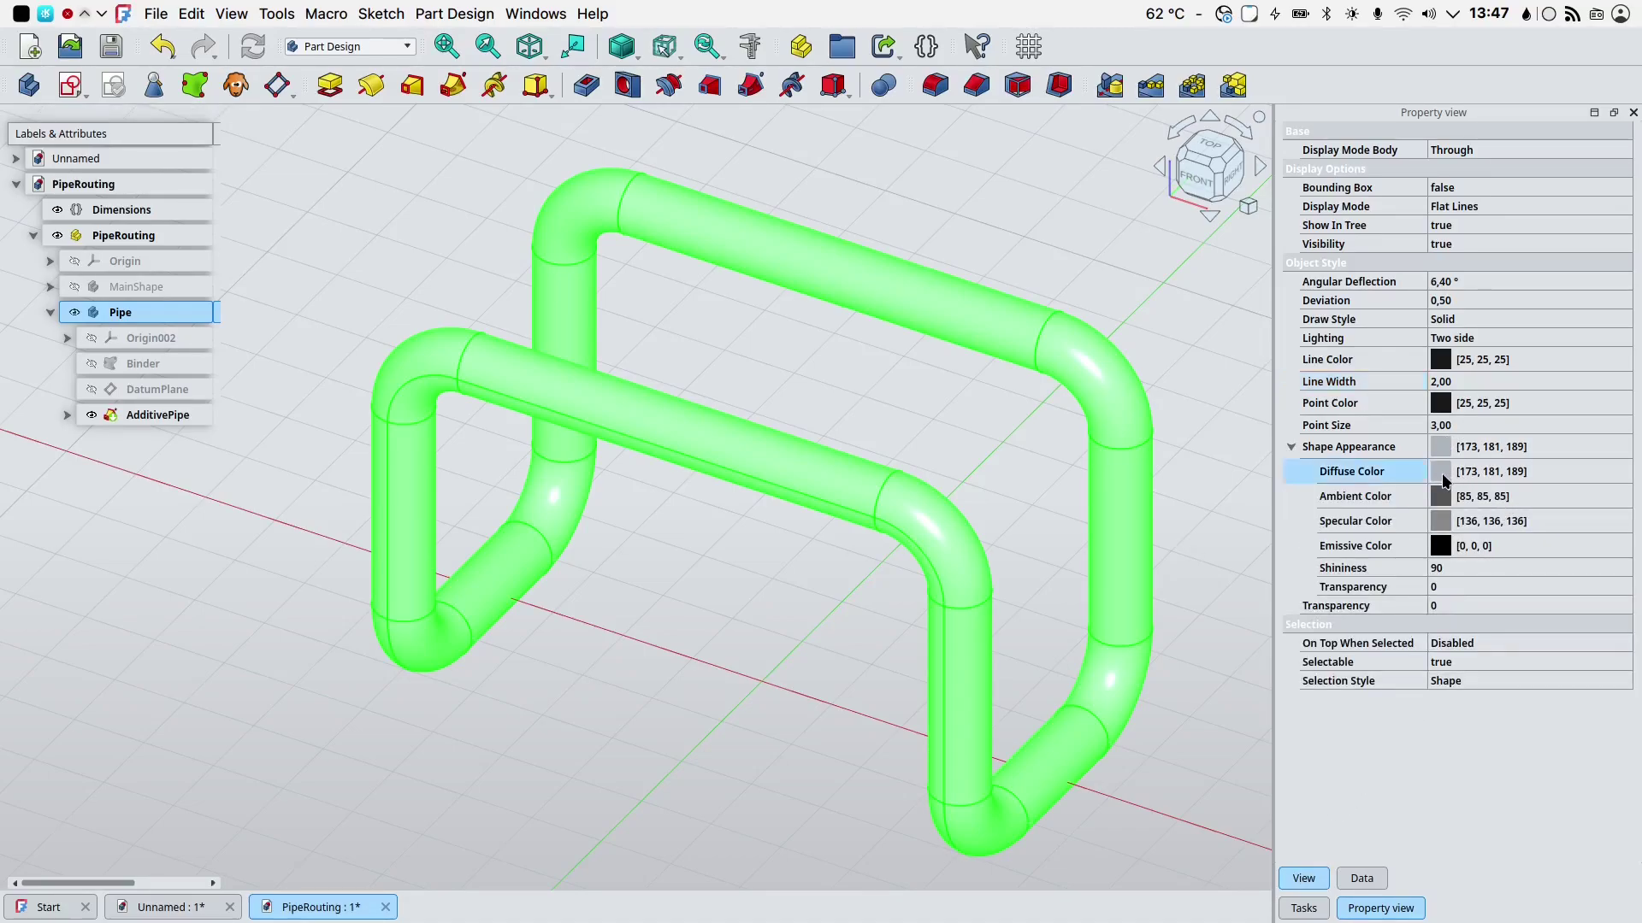
{"action": "left_click", "coordinate": [1539, 473]}
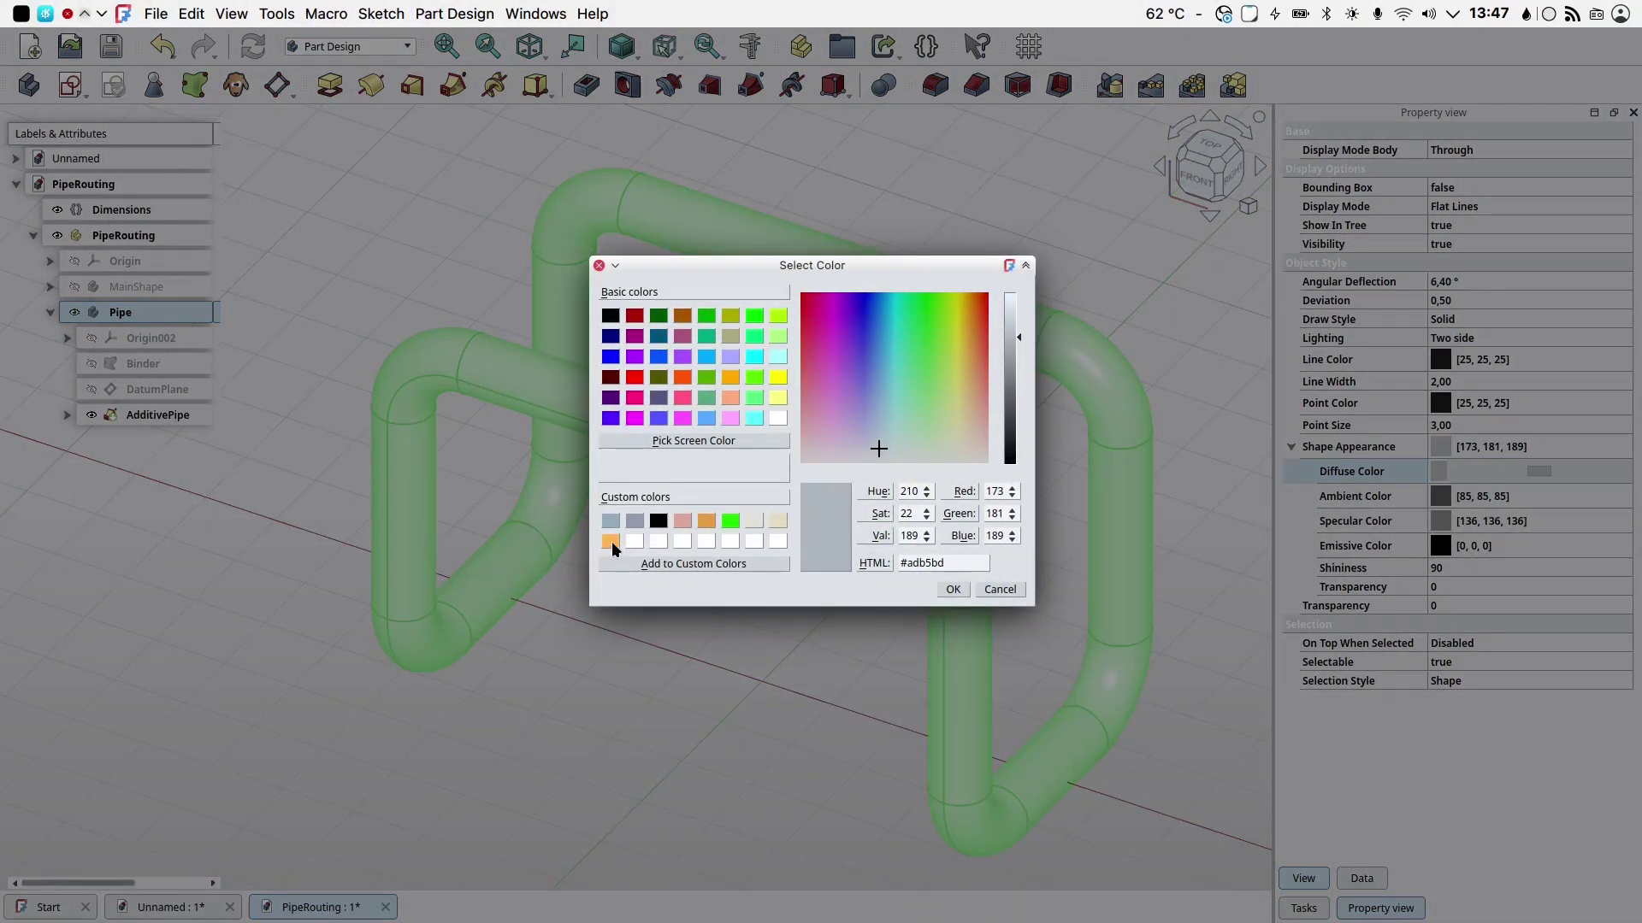
{"action": "left_click", "coordinate": [610, 541]}
{"action": "left_click", "coordinate": [949, 589]}
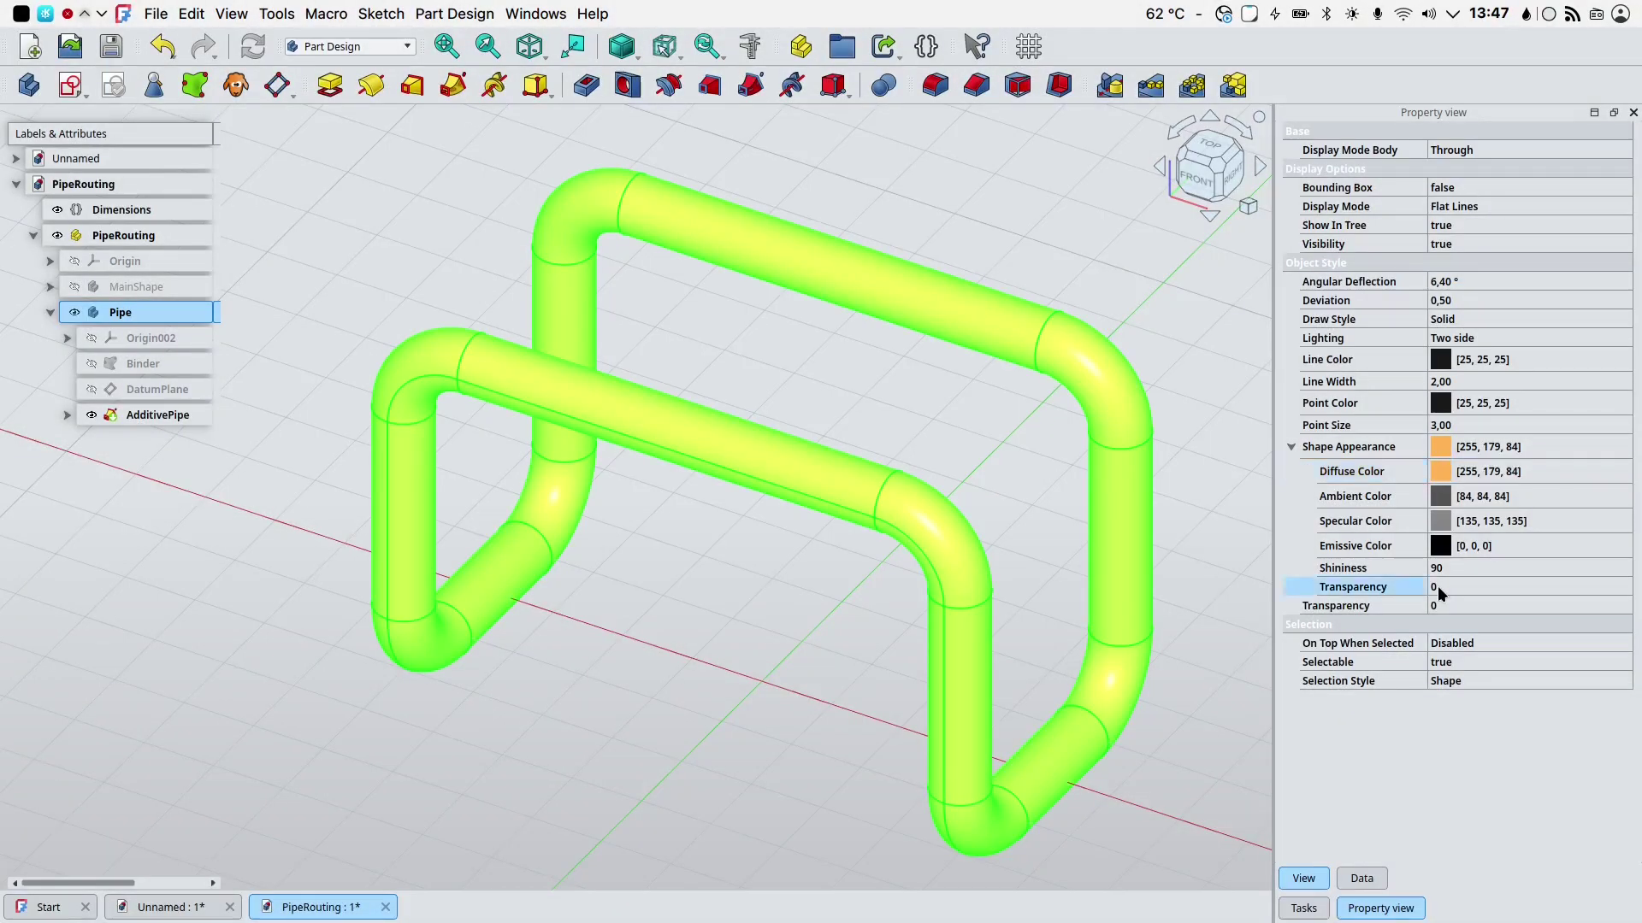
Give the pipe transparency 50 and make the MainShape box visible again.
{"action": "left_click", "coordinate": [1438, 587]}
{"action": "type", "text": "50"}
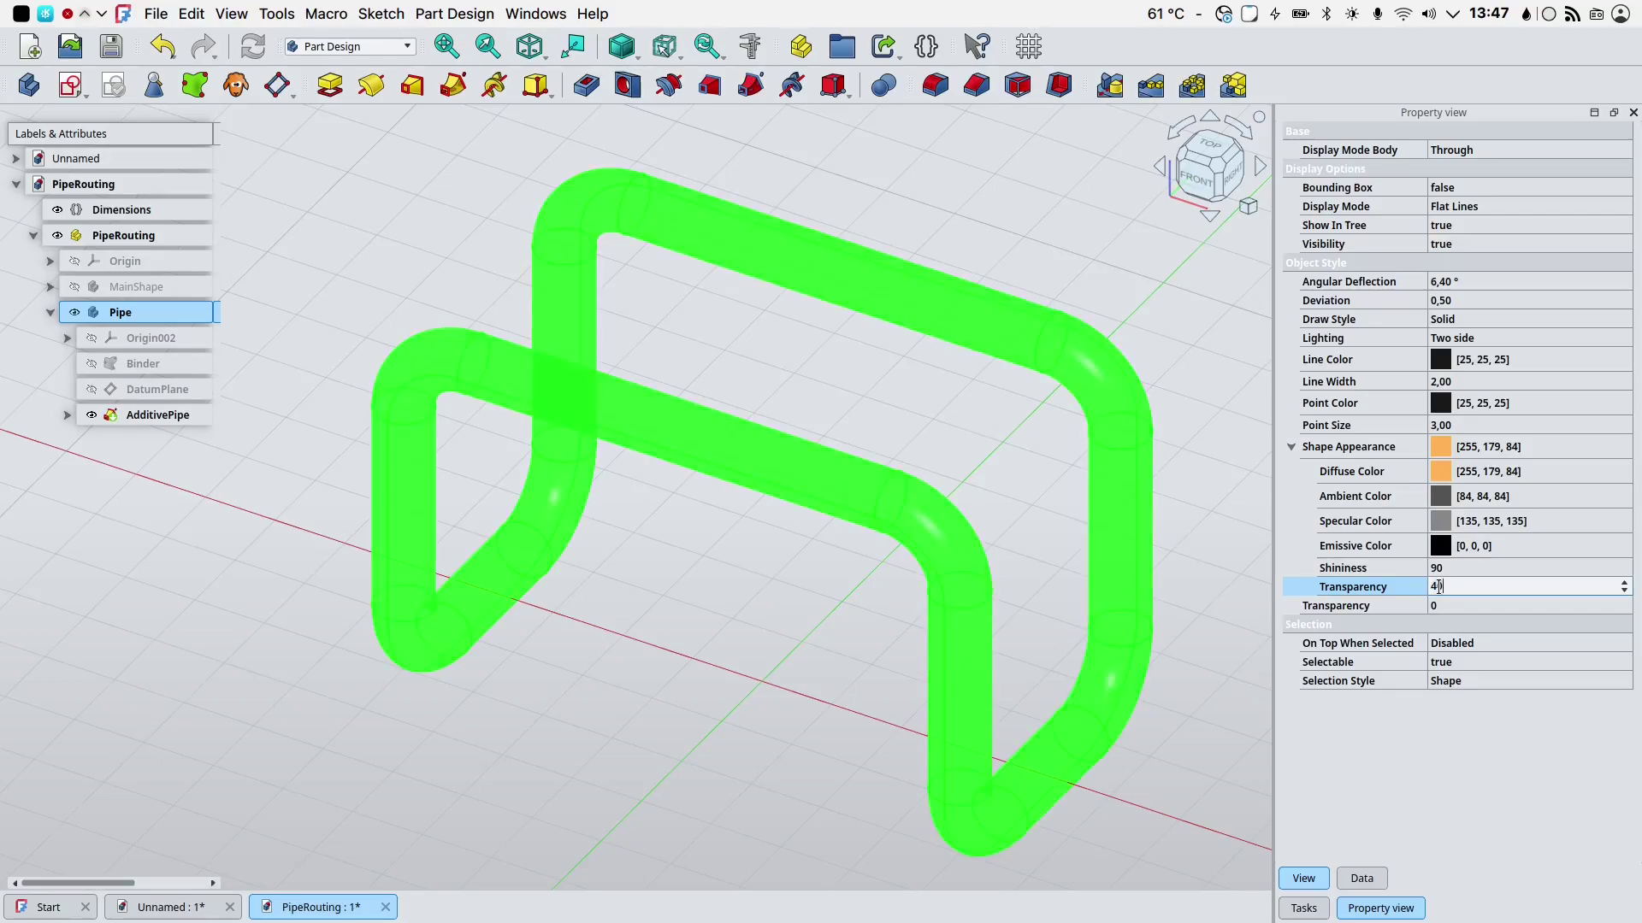
{"action": "left_click", "coordinate": [1197, 659]}
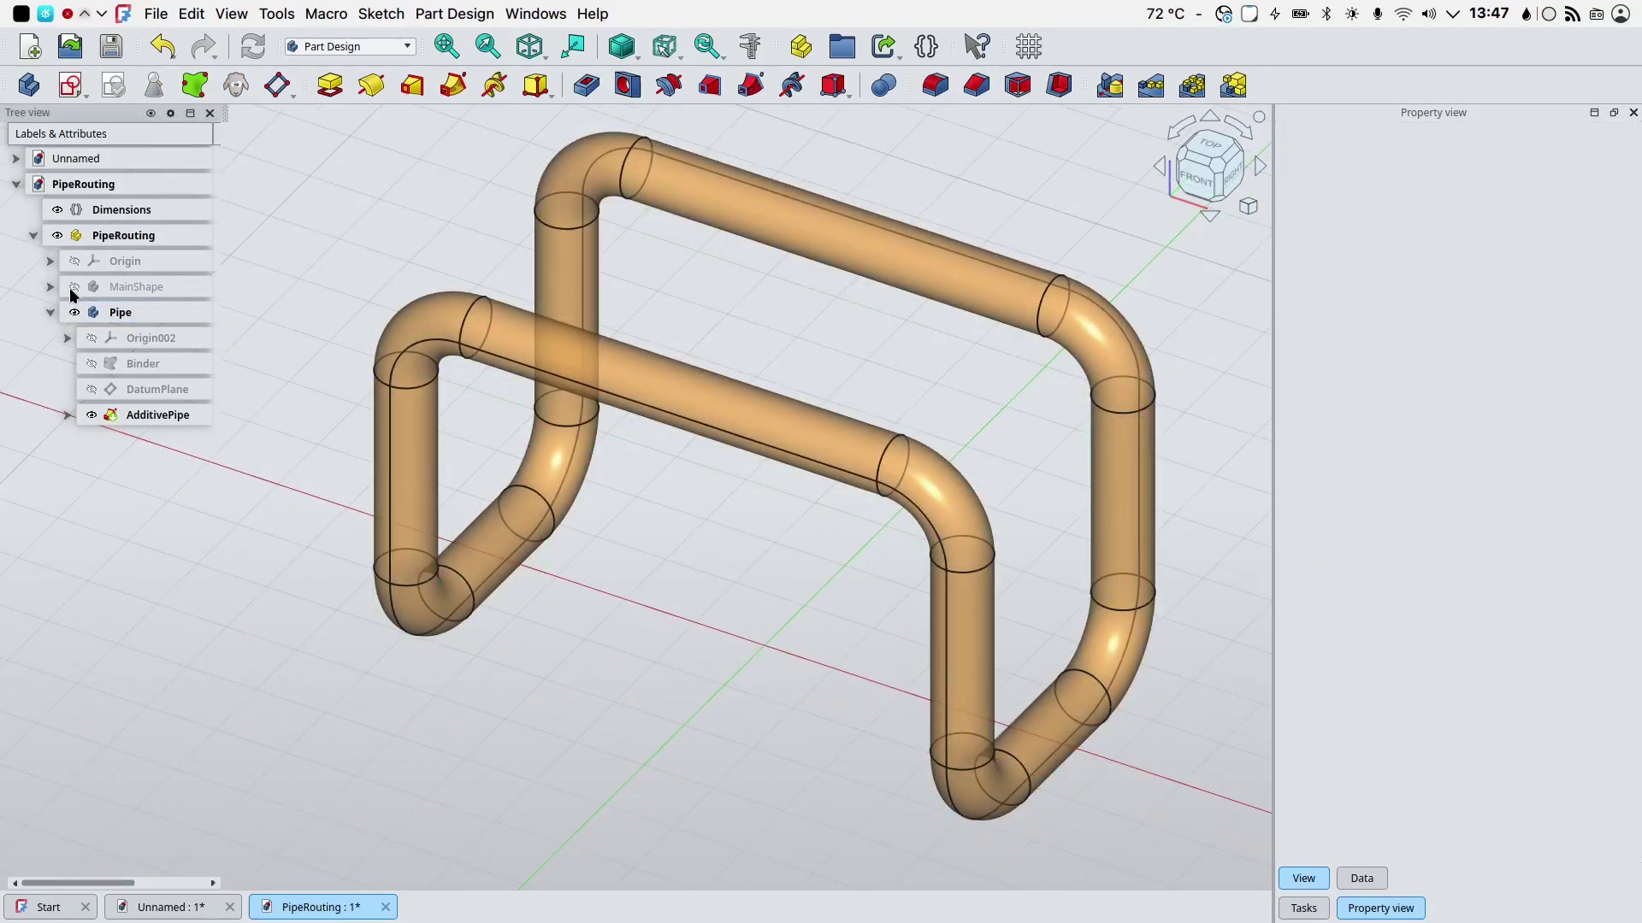
{"action": "left_click", "coordinate": [75, 287]}
{"action": "left_click", "coordinate": [136, 206]}
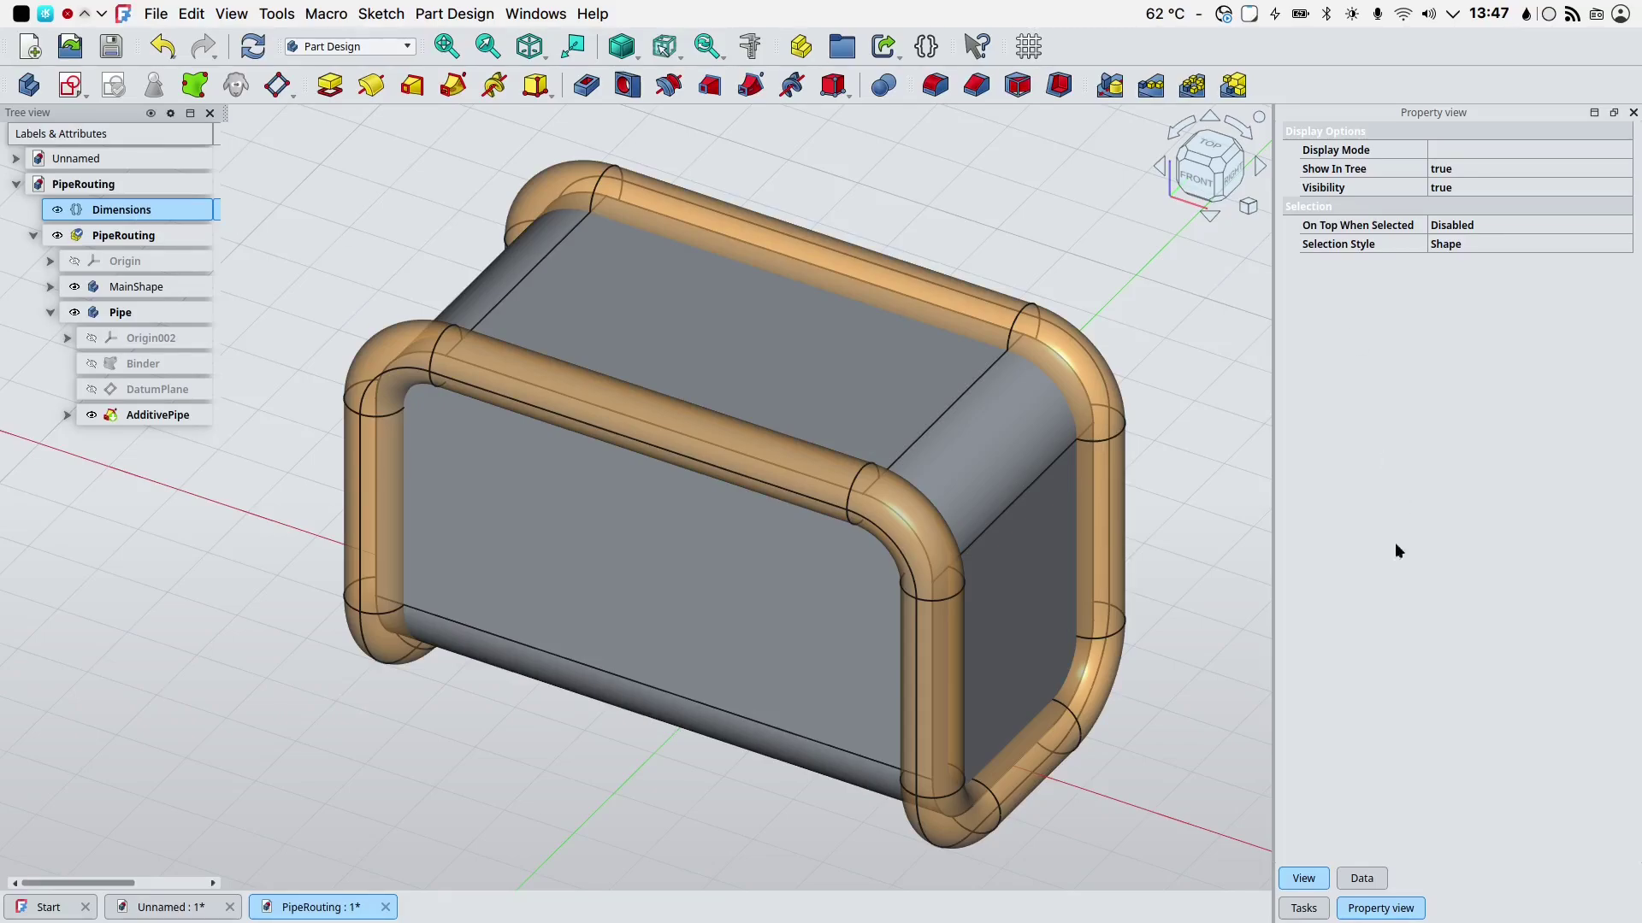
Change Piperadius from 4 to 2 mm and Width from 40 to 50 mm.
{"action": "left_click", "coordinate": [1363, 879]}
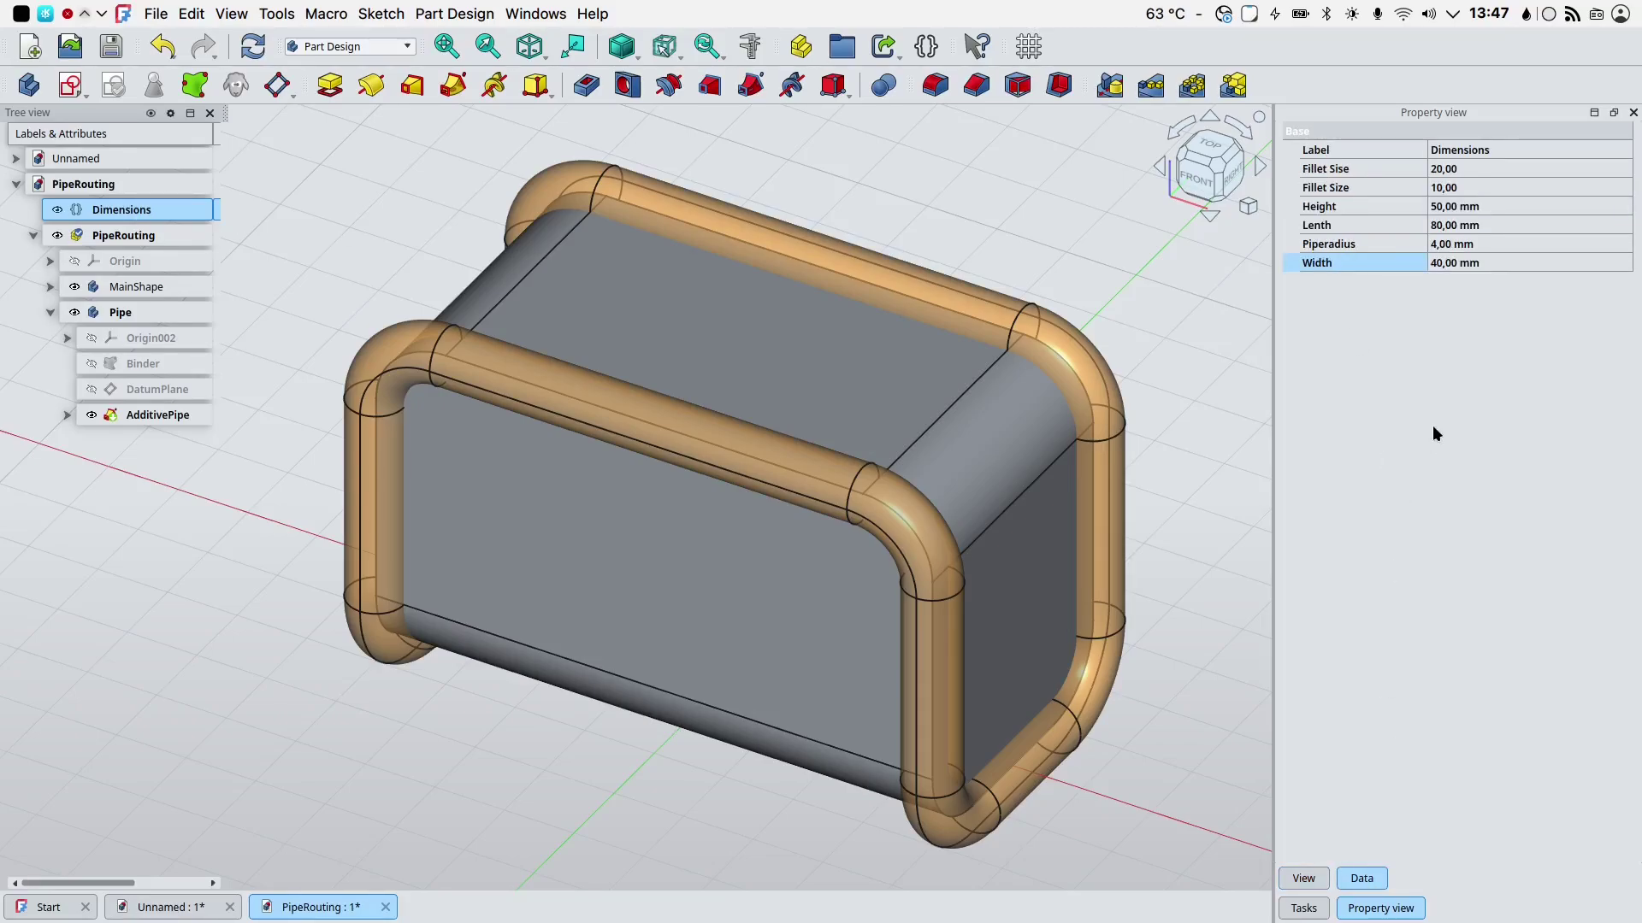
{"action": "left_click", "coordinate": [1444, 245]}
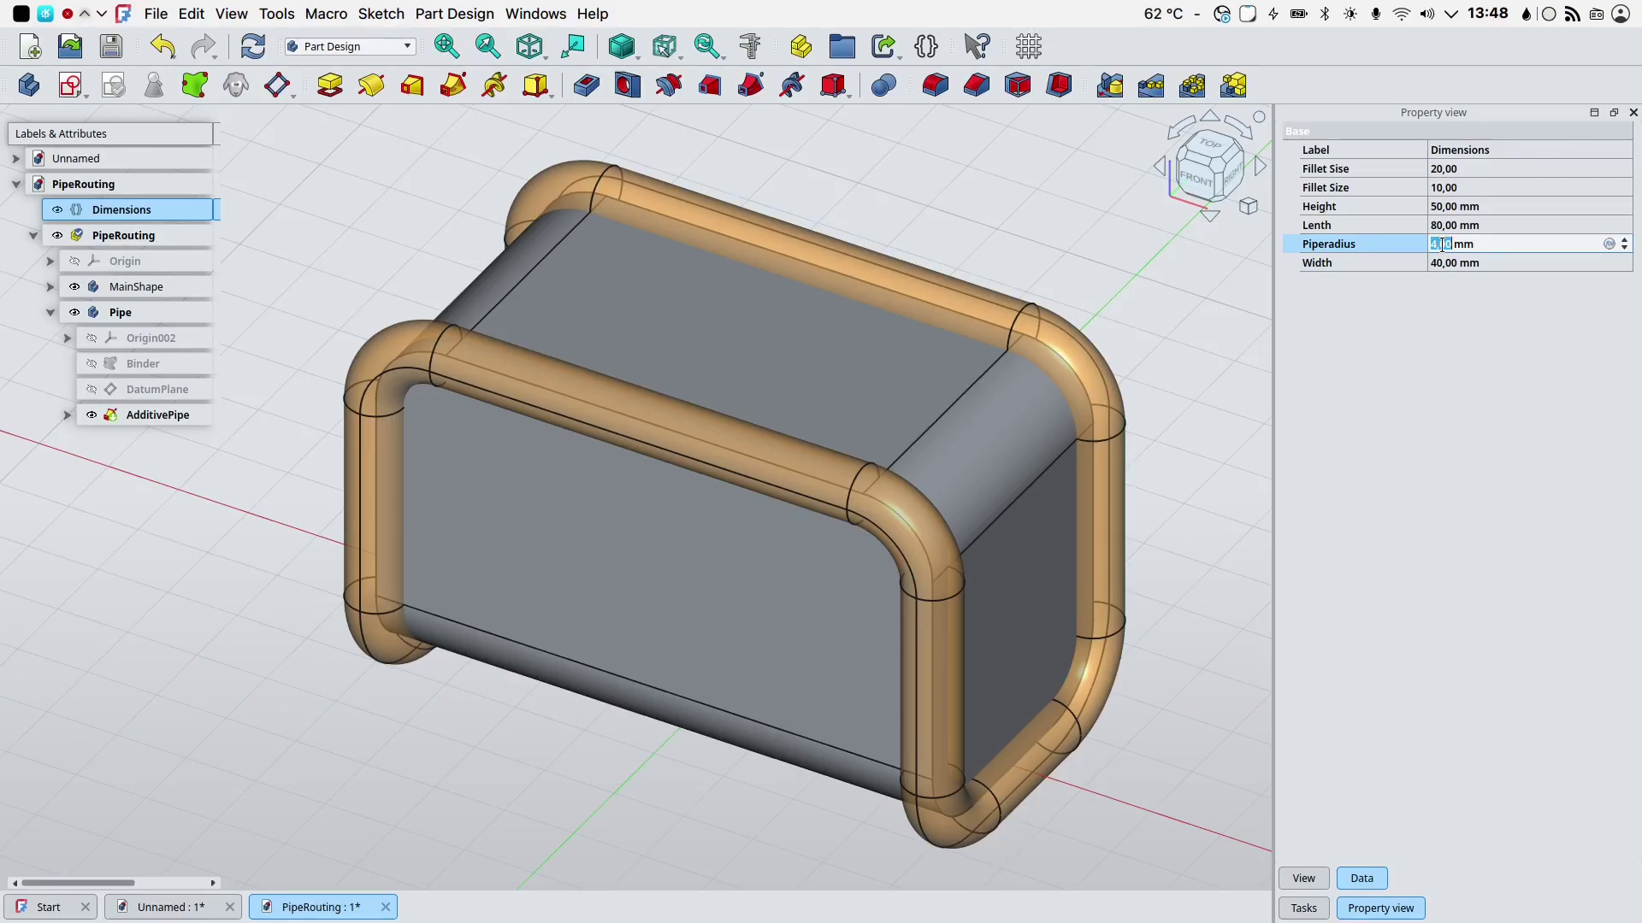
{"action": "type", "text": "2"}
{"action": "key", "text": "Tab"}
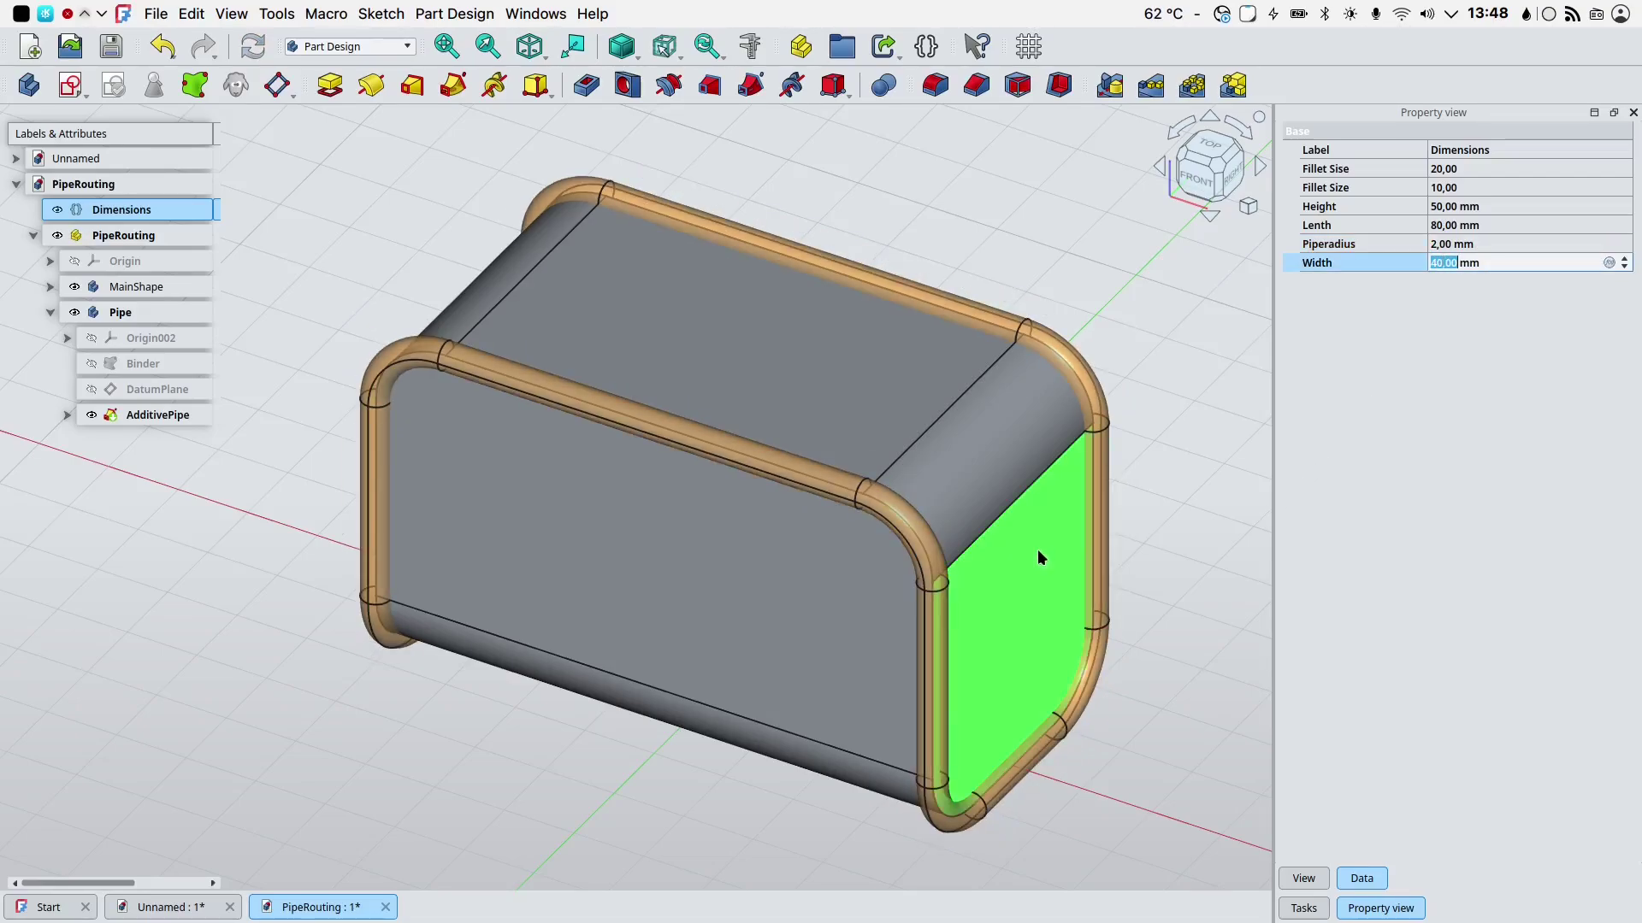
{"action": "type", "text": "50"}
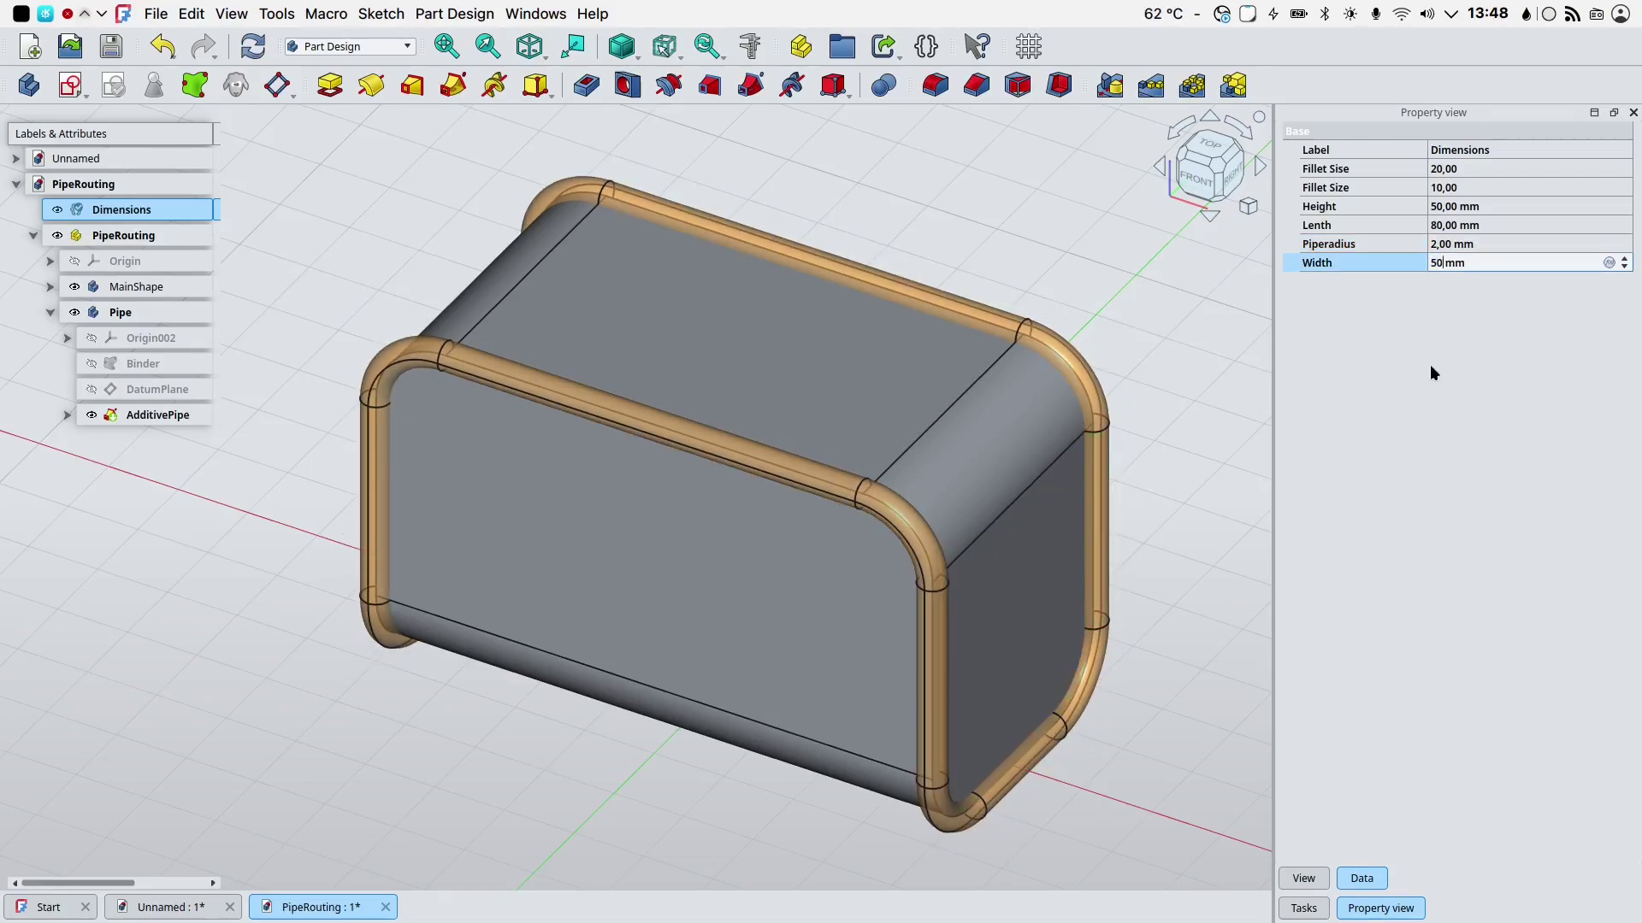
{"action": "key", "text": "Return"}
Adjust the Pipe's transparency value so the orange tube appears opaque.
{"action": "left_click", "coordinate": [120, 312]}
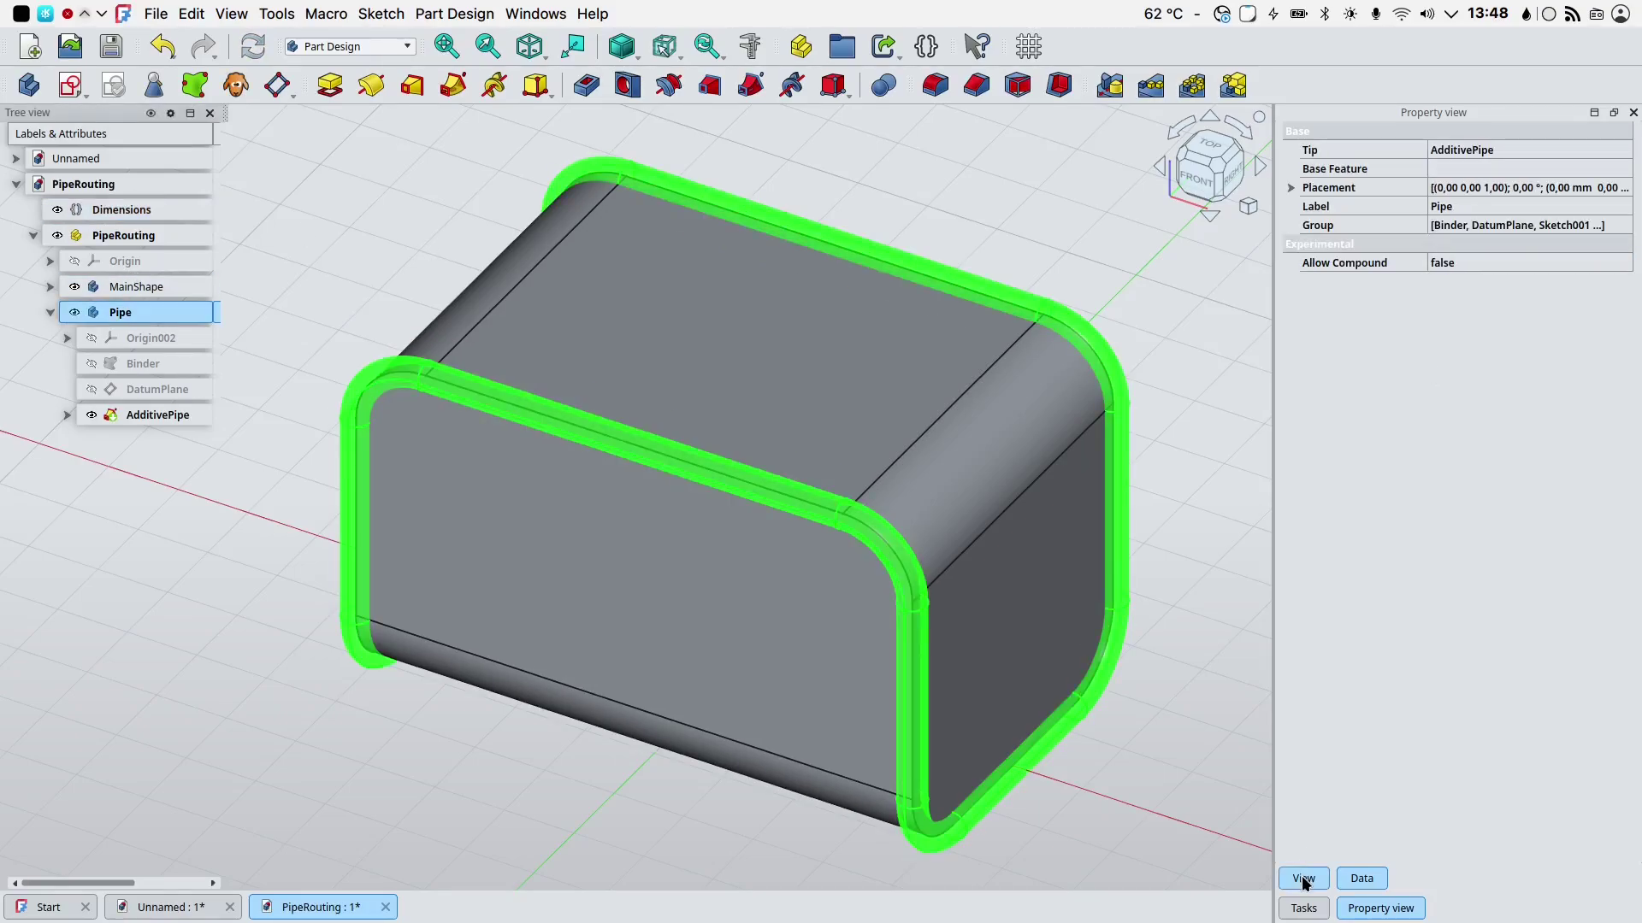
{"action": "left_click", "coordinate": [1303, 879]}
{"action": "left_click", "coordinate": [1439, 587]}
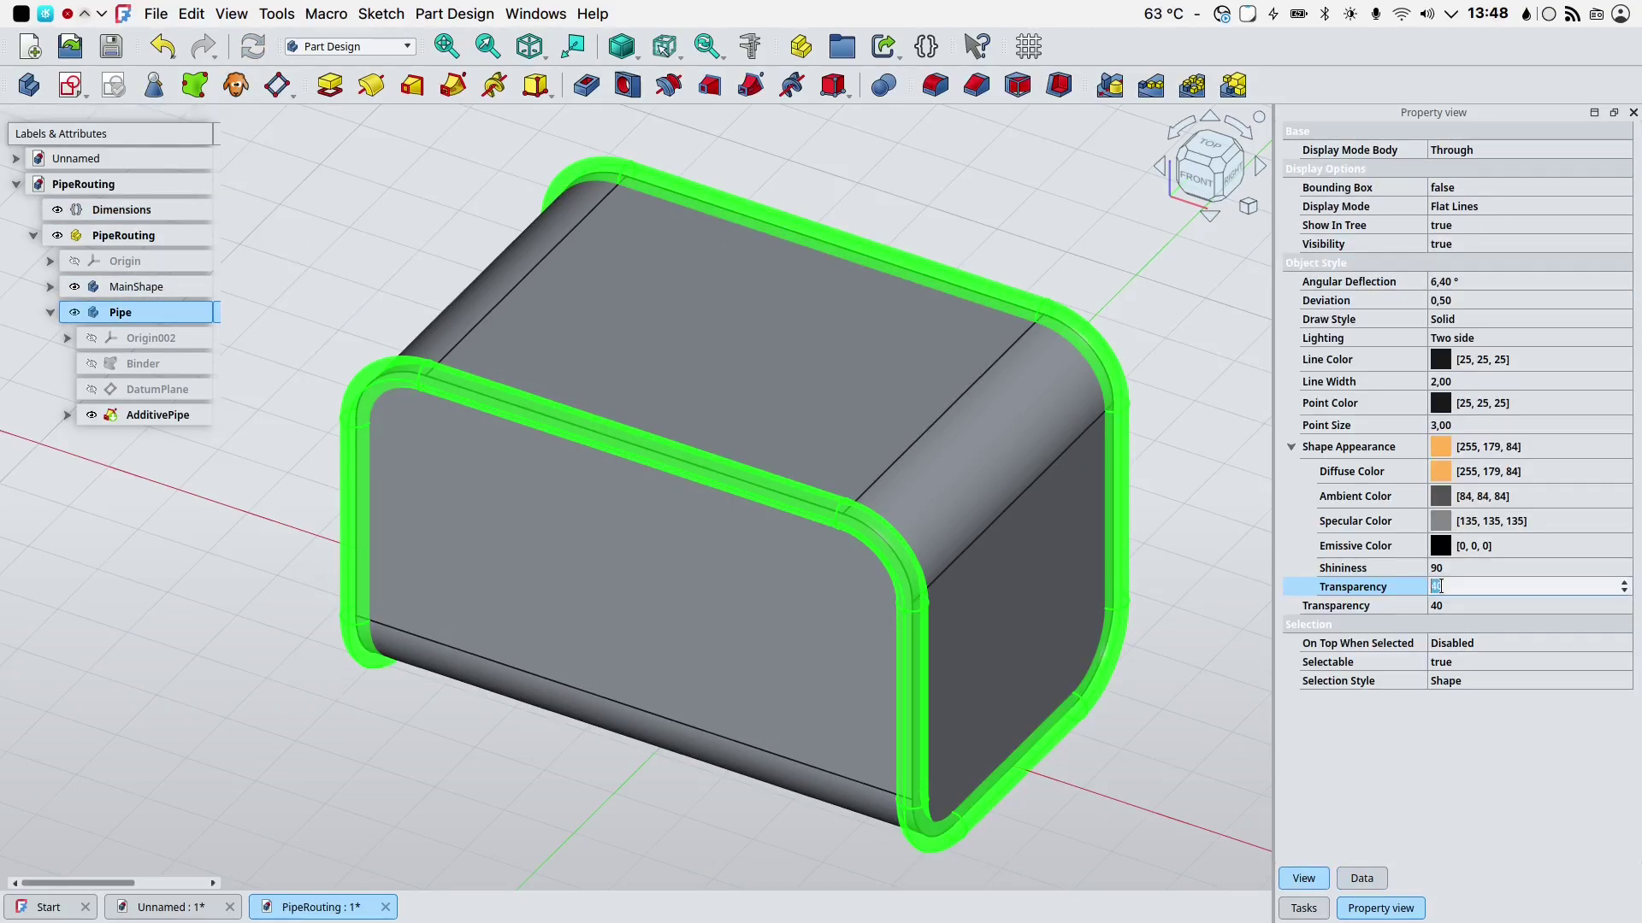
Colour the MainShape box light blue with transparency 40.
{"action": "left_click", "coordinate": [125, 284]}
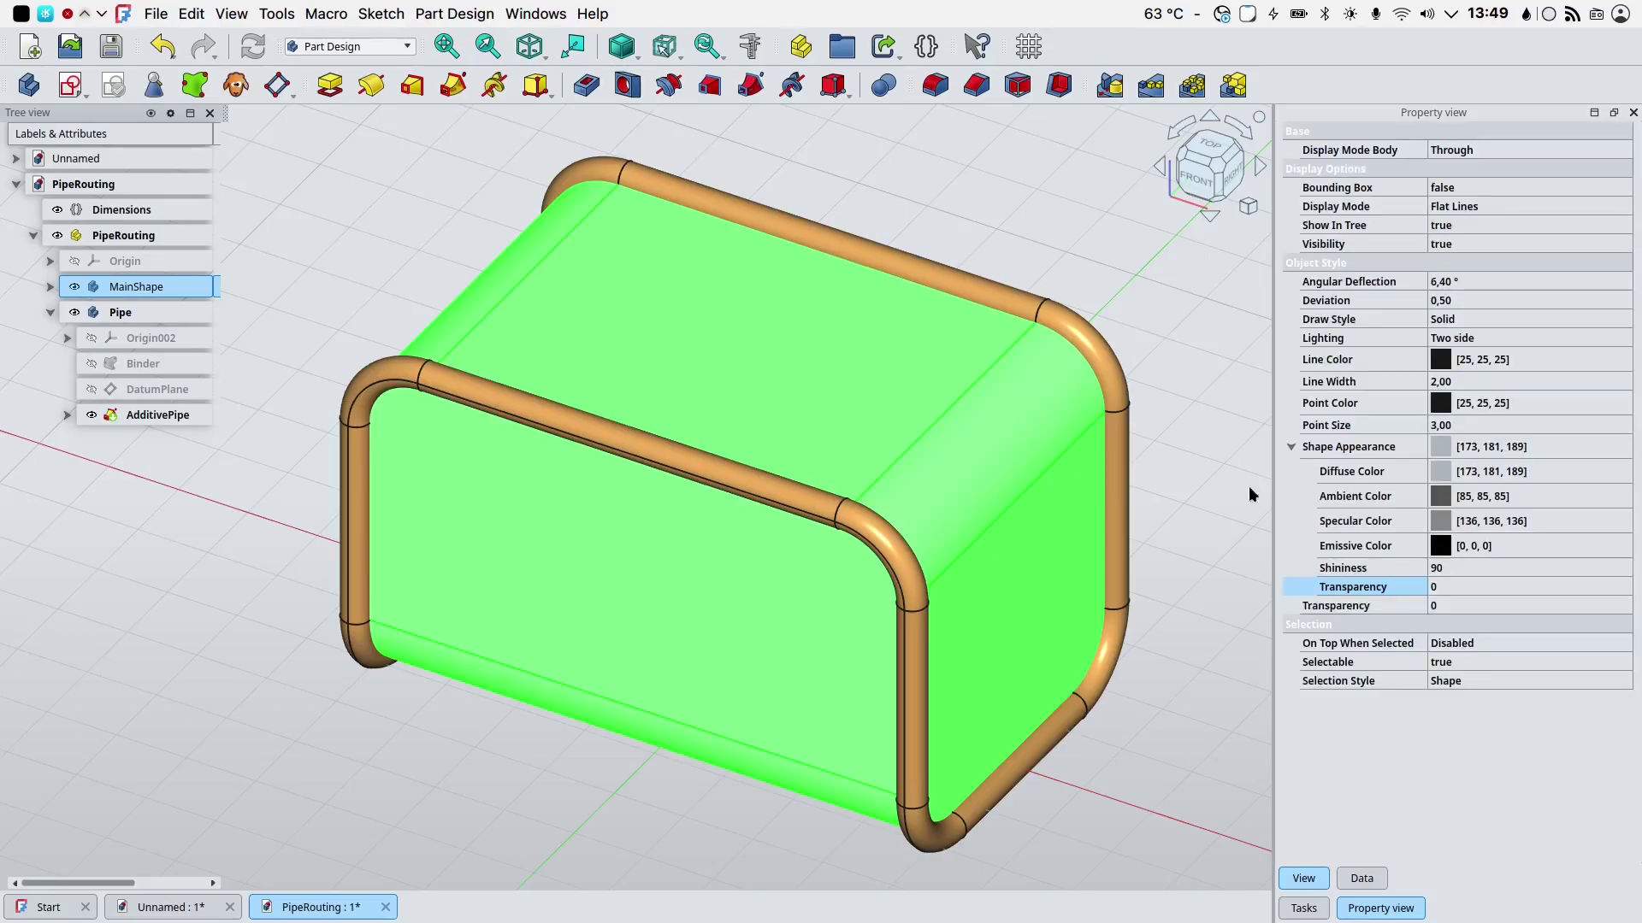
{"action": "left_click", "coordinate": [1443, 474]}
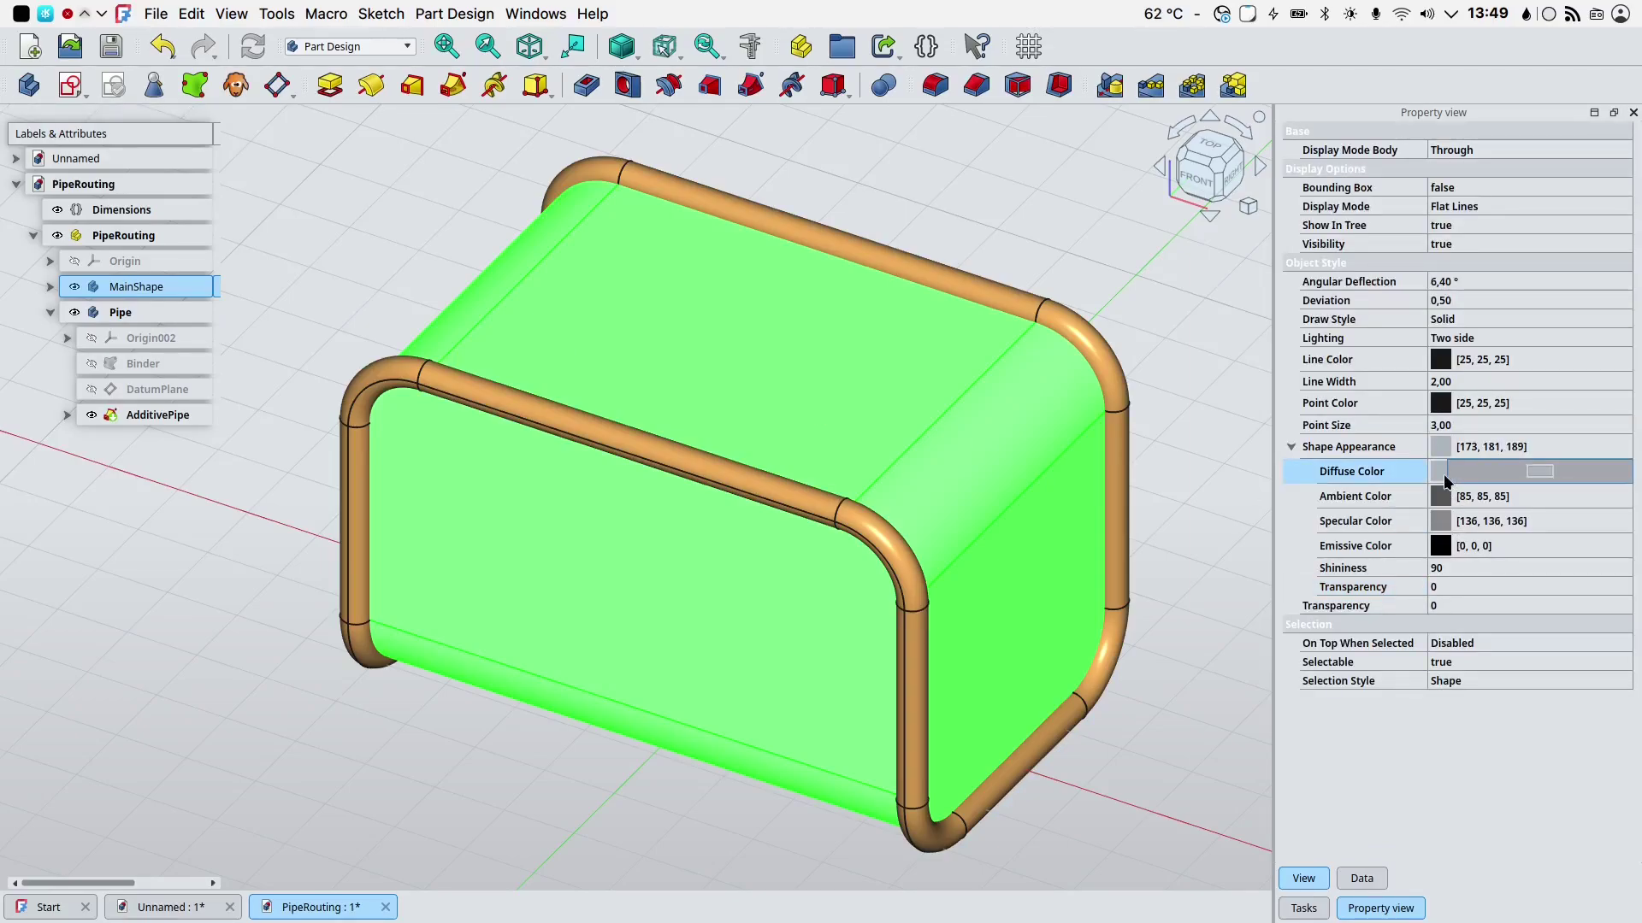
{"action": "left_click", "coordinate": [1537, 471]}
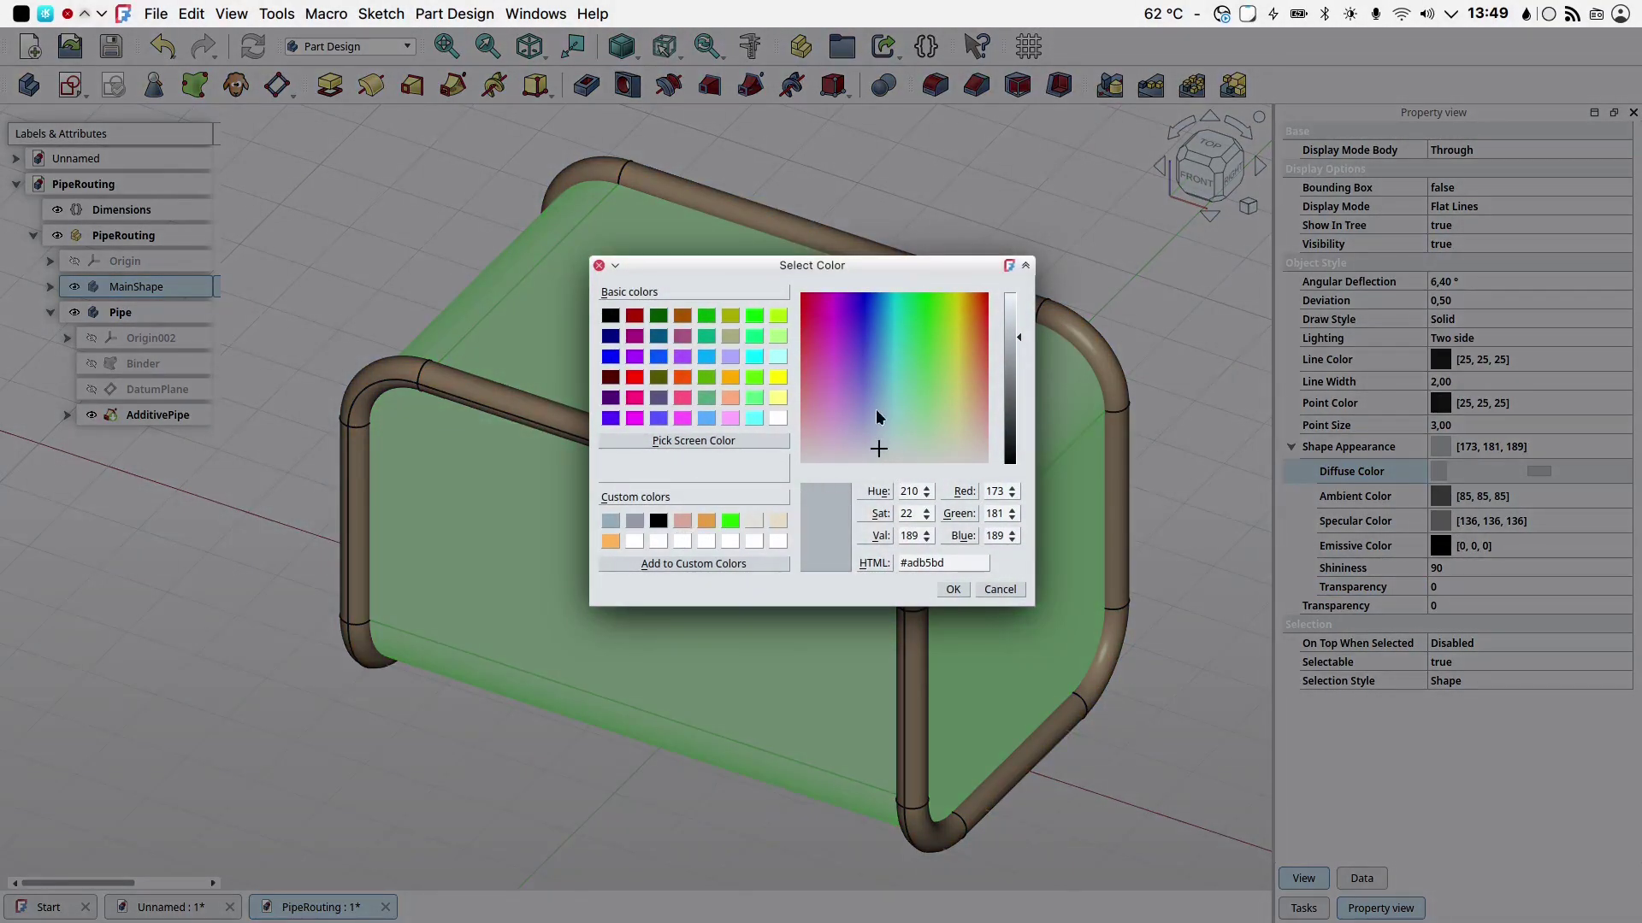
{"action": "left_click", "coordinate": [874, 405]}
{"action": "left_click", "coordinate": [951, 590]}
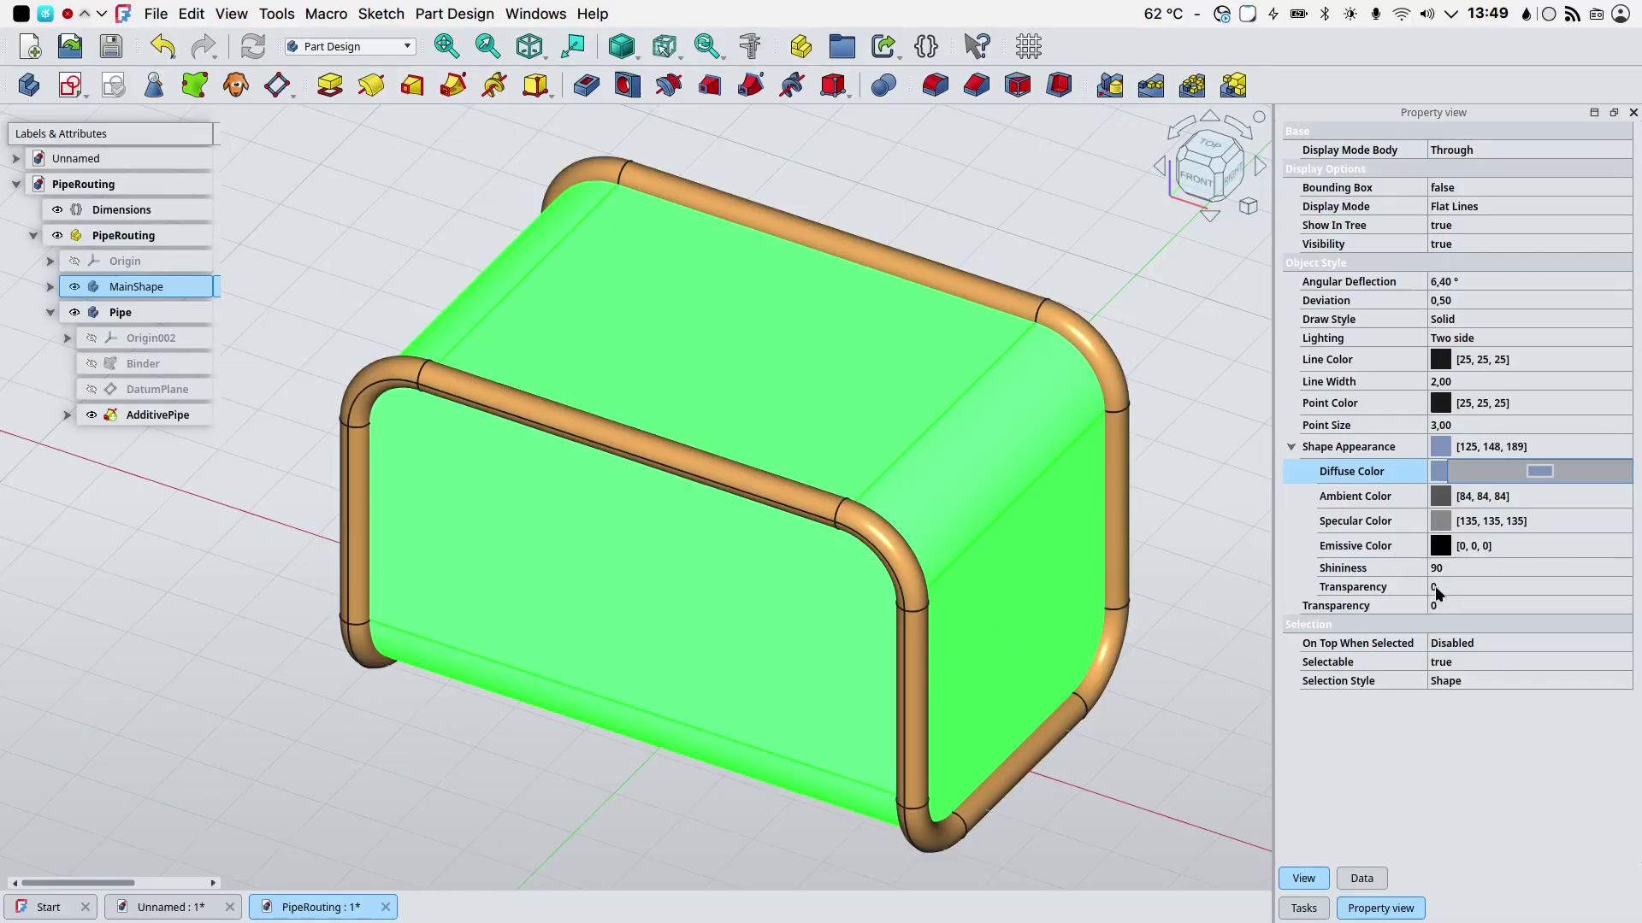
{"action": "left_click", "coordinate": [1435, 586]}
{"action": "type", "text": "40"}
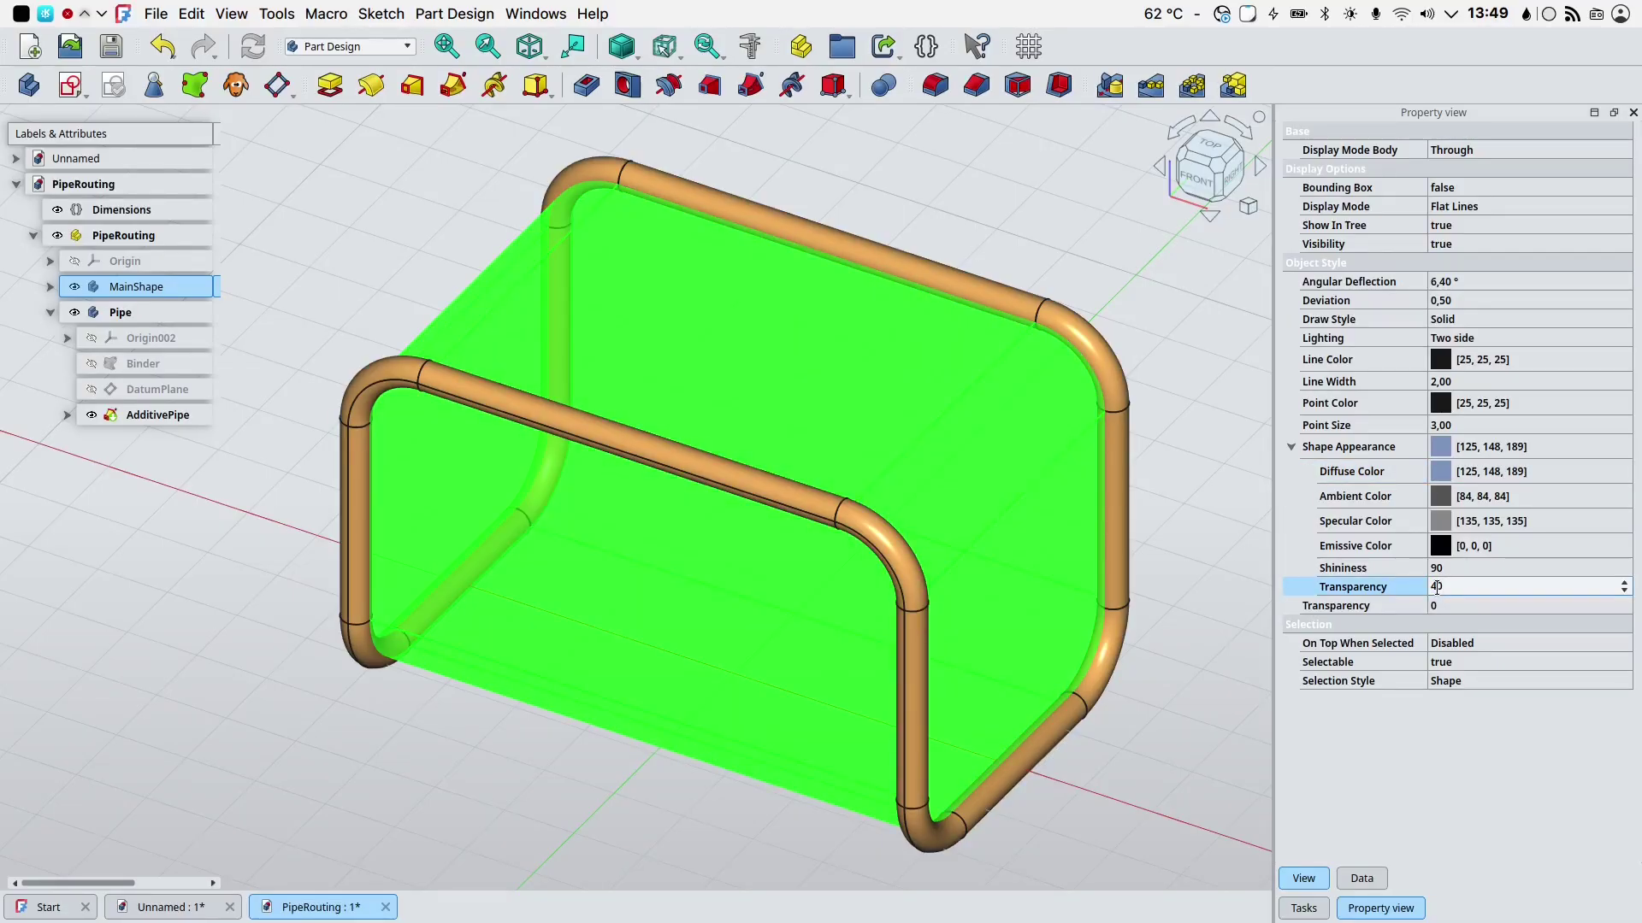
{"action": "left_click", "coordinate": [1466, 727]}
{"action": "left_click", "coordinate": [178, 212]}
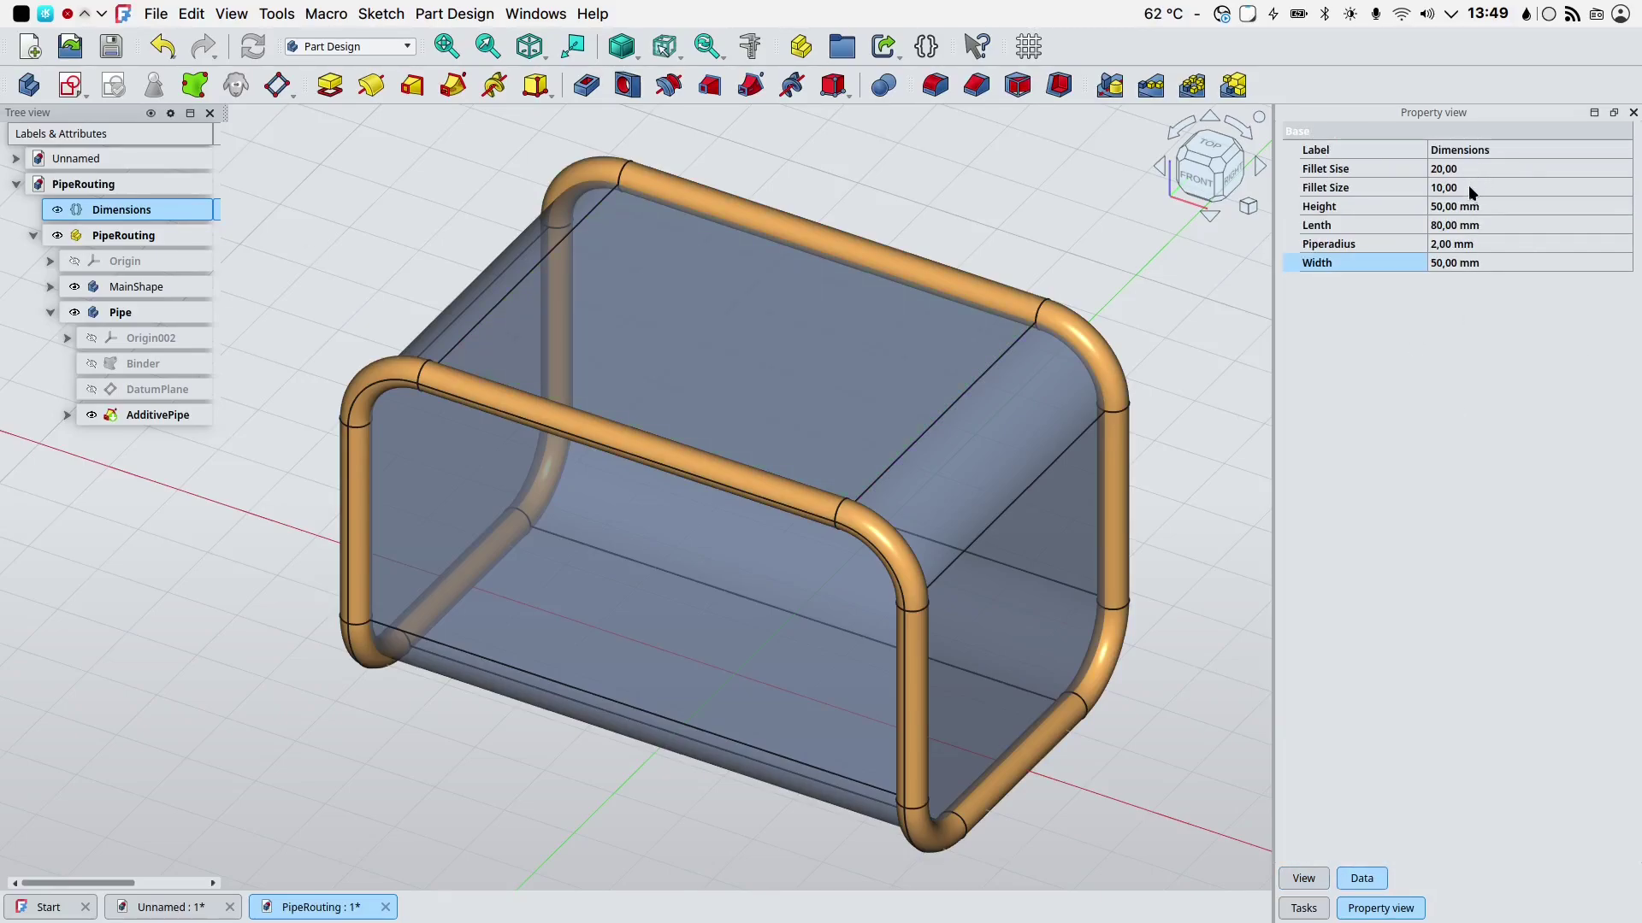
Raise the Dimensions Fillet Size from 10 to 15 and recompute the box and pipe.
{"action": "left_click", "coordinate": [1448, 187]}
{"action": "type", "text": "15"}
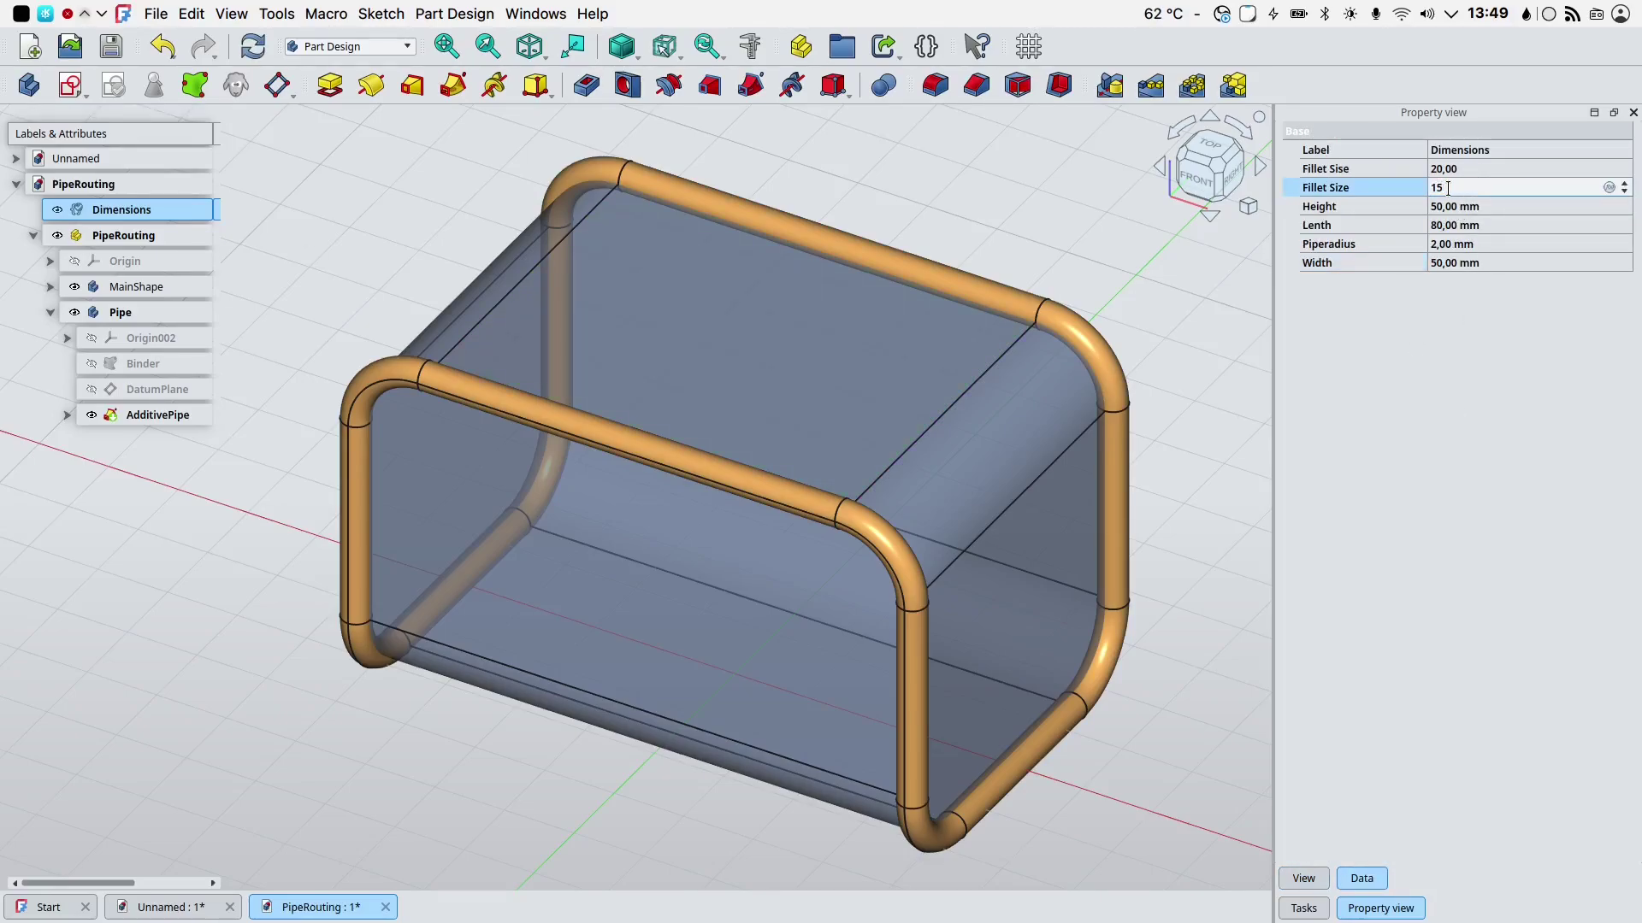
{"action": "left_click", "coordinate": [1470, 305]}
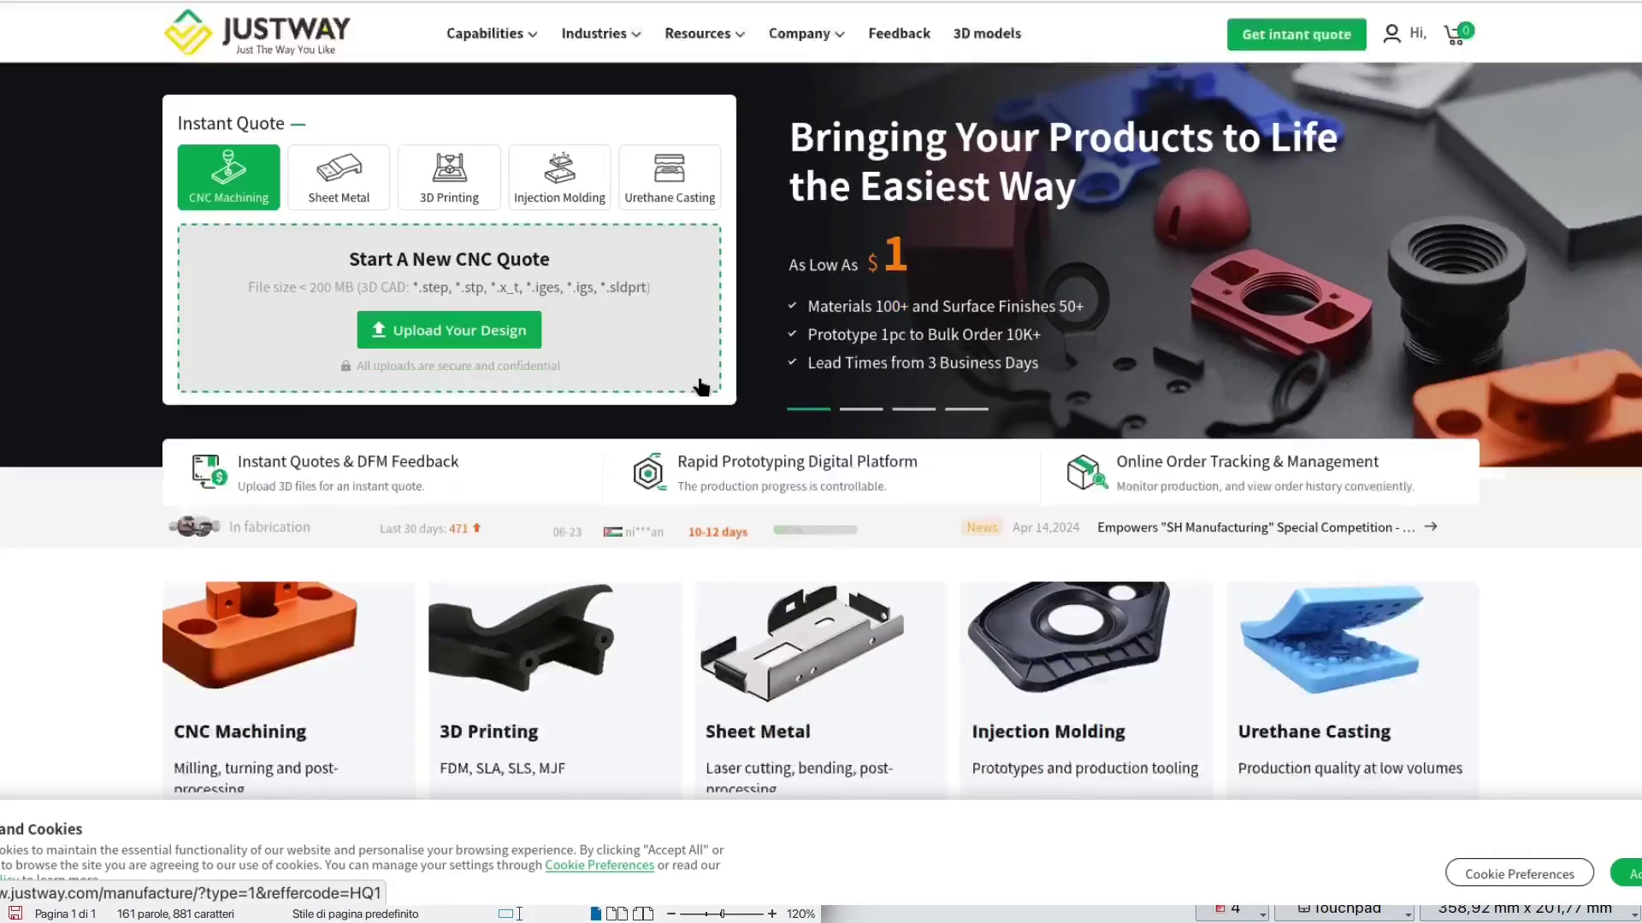
Scroll down the Justway CNC Machining Service page to the instant quote section.
{"action": "scroll", "coordinate": [701, 387], "scroll_direction": "down", "scroll_amount": 5}
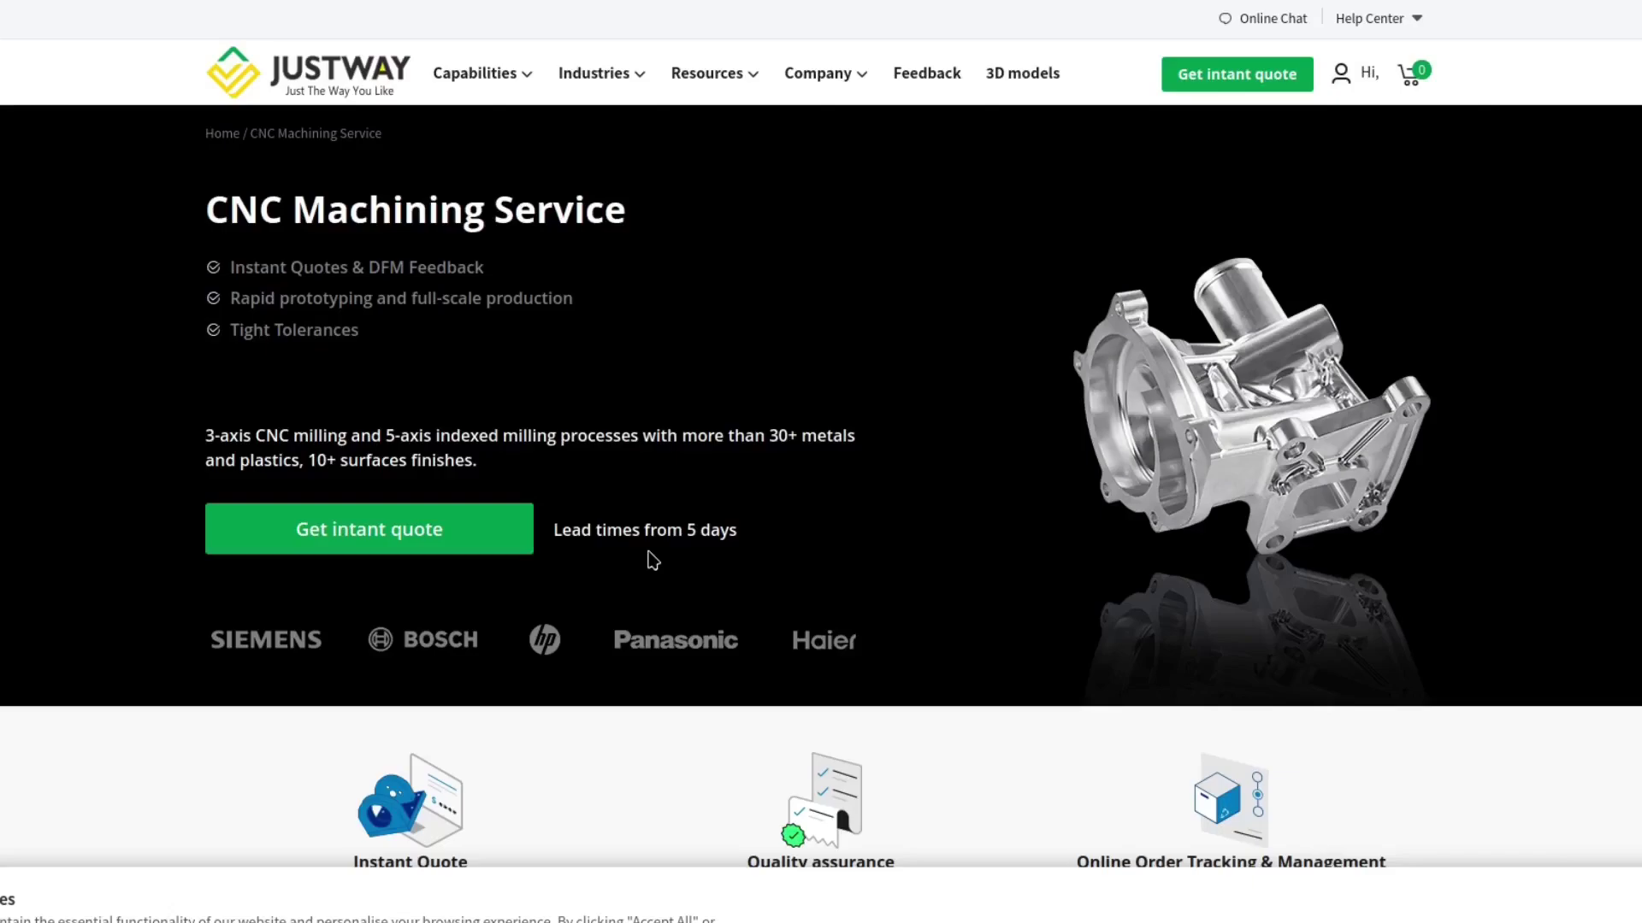
{"action": "scroll", "coordinate": [649, 556], "scroll_direction": "down", "scroll_amount": 7}
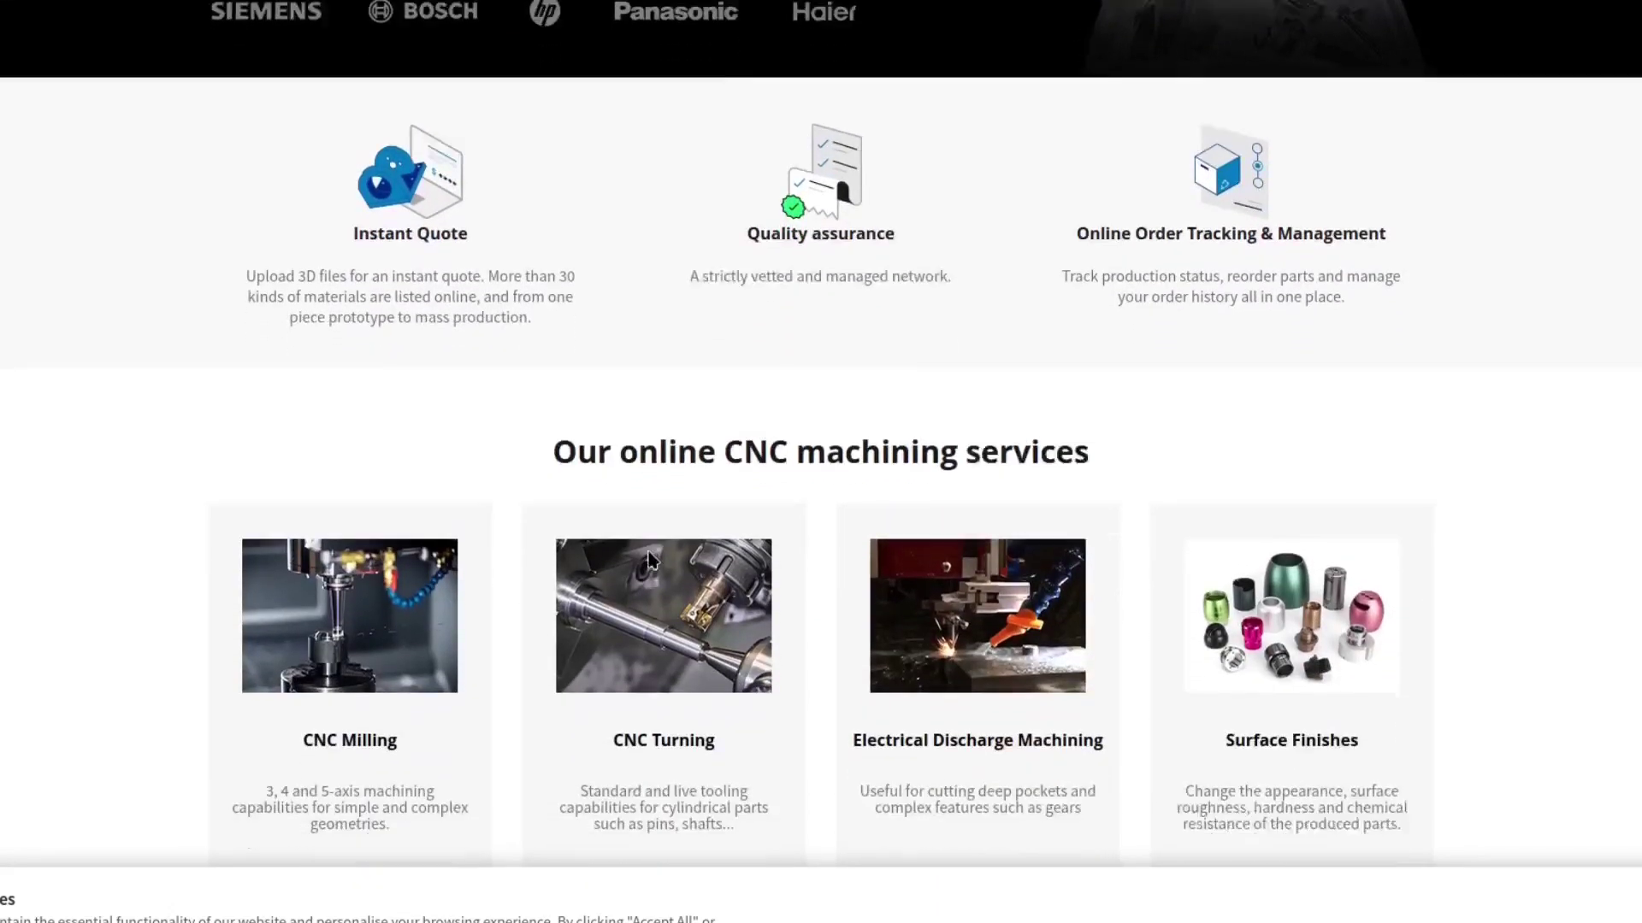
{"action": "scroll", "coordinate": [650, 560], "scroll_direction": "down", "scroll_amount": 10}
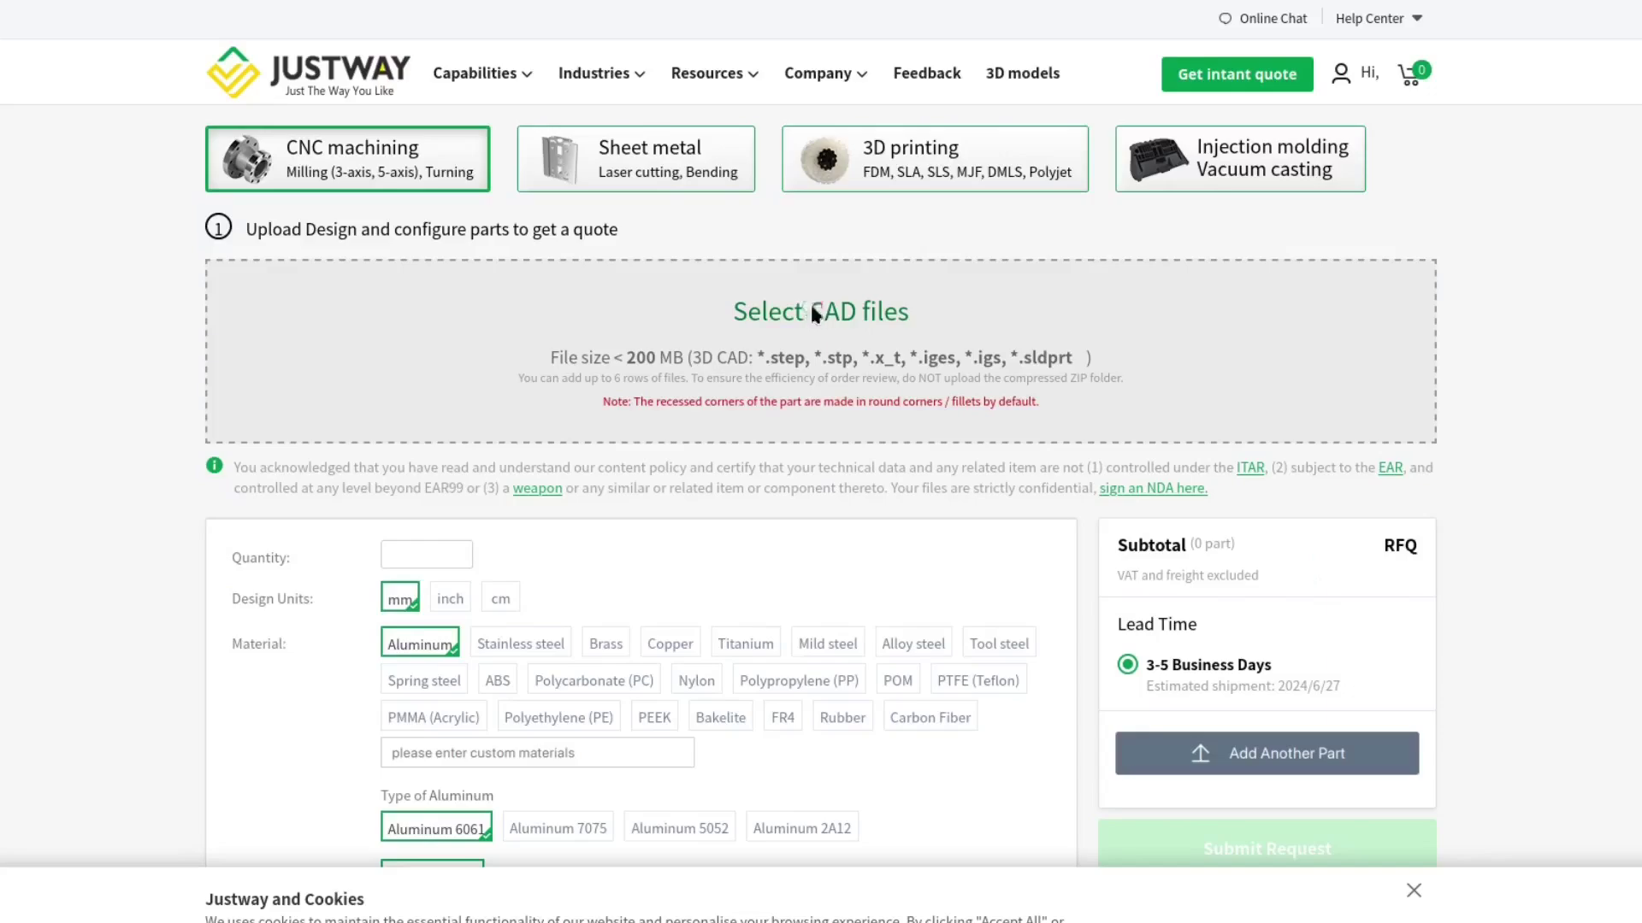
Upload the STEP file and orbit the part in the 3D View to see it from above.
{"action": "left_click", "coordinate": [814, 316]}
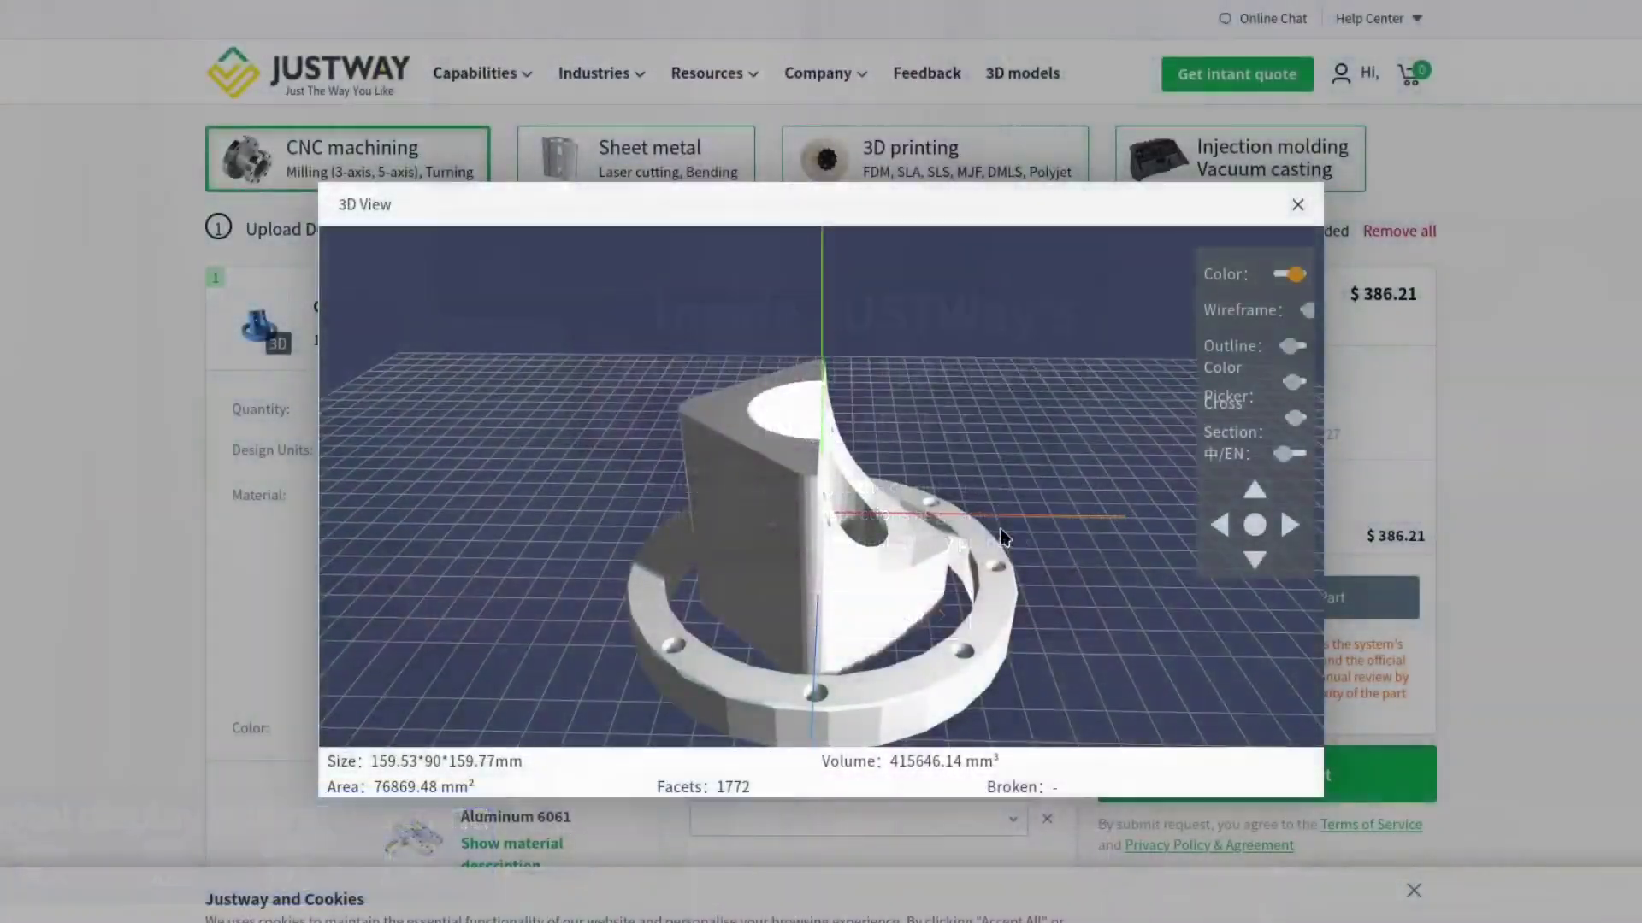
{"action": "left_click_drag", "start_coordinate": [999, 527], "coordinate": [911, 549]}
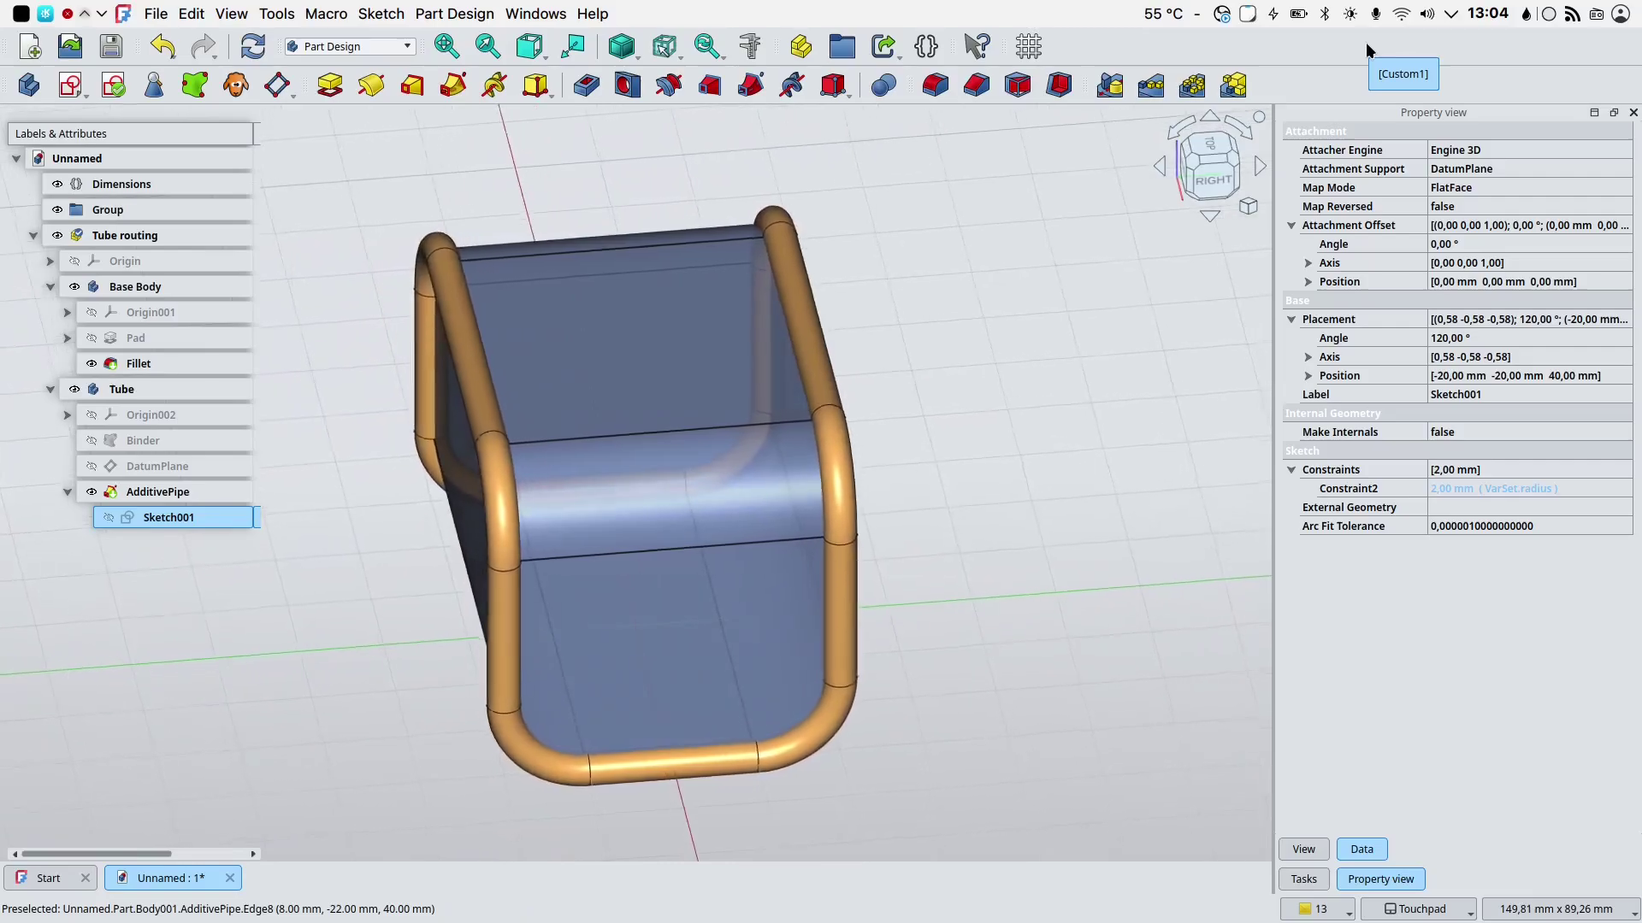
Show the tube-and-box model in isometric view, then front view.
{"action": "key", "text": "0"}
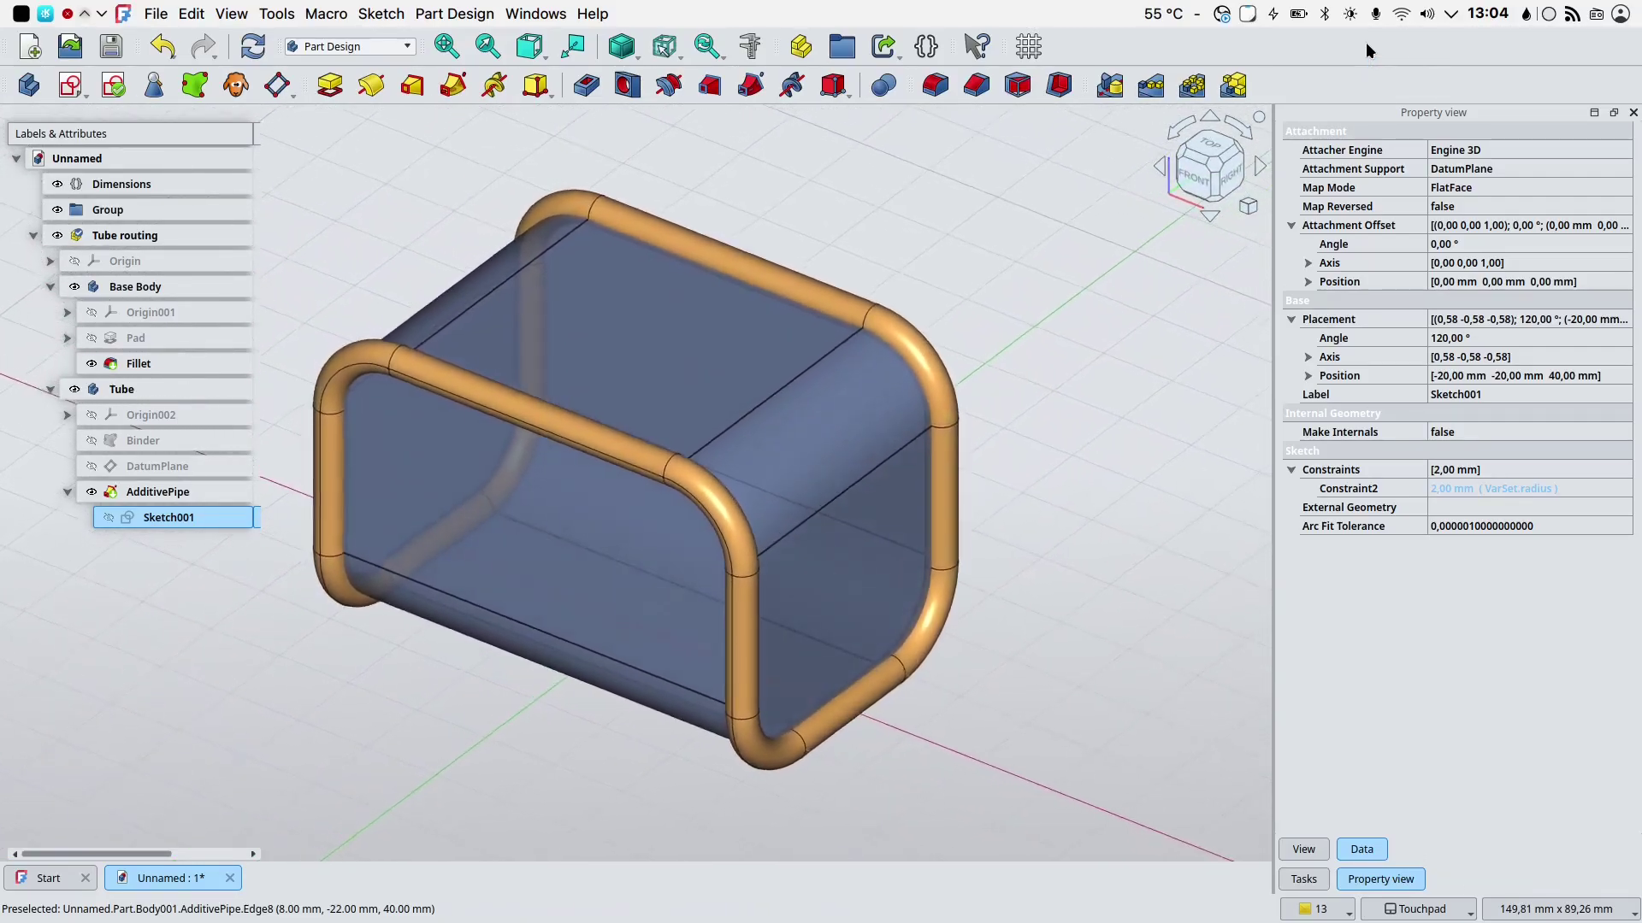
{"action": "key", "text": "1"}
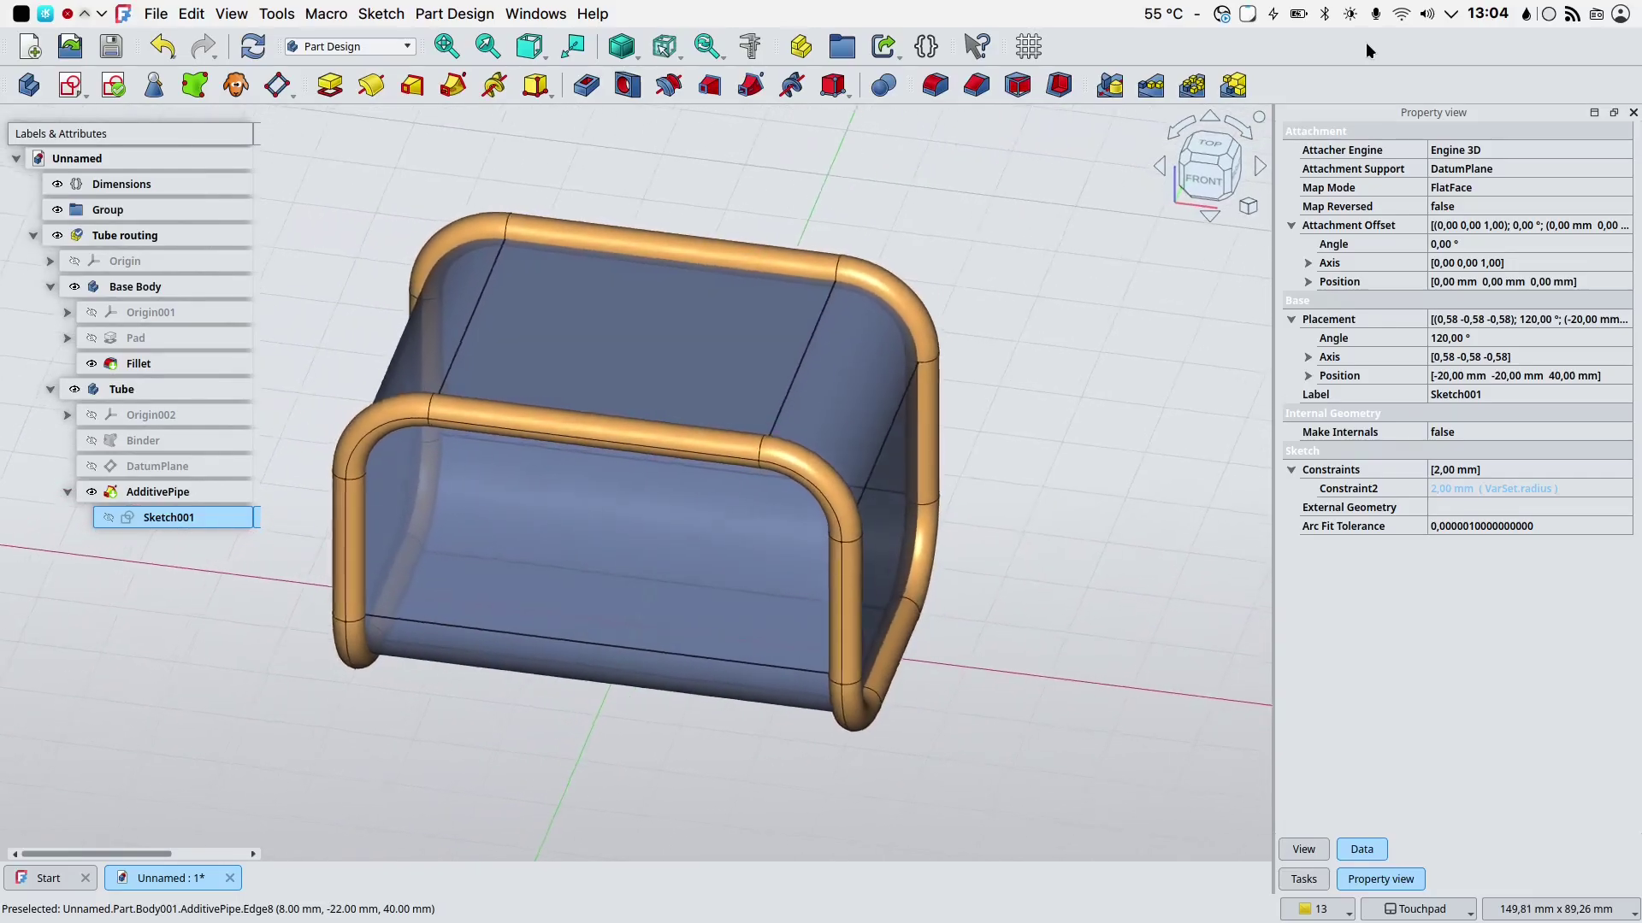